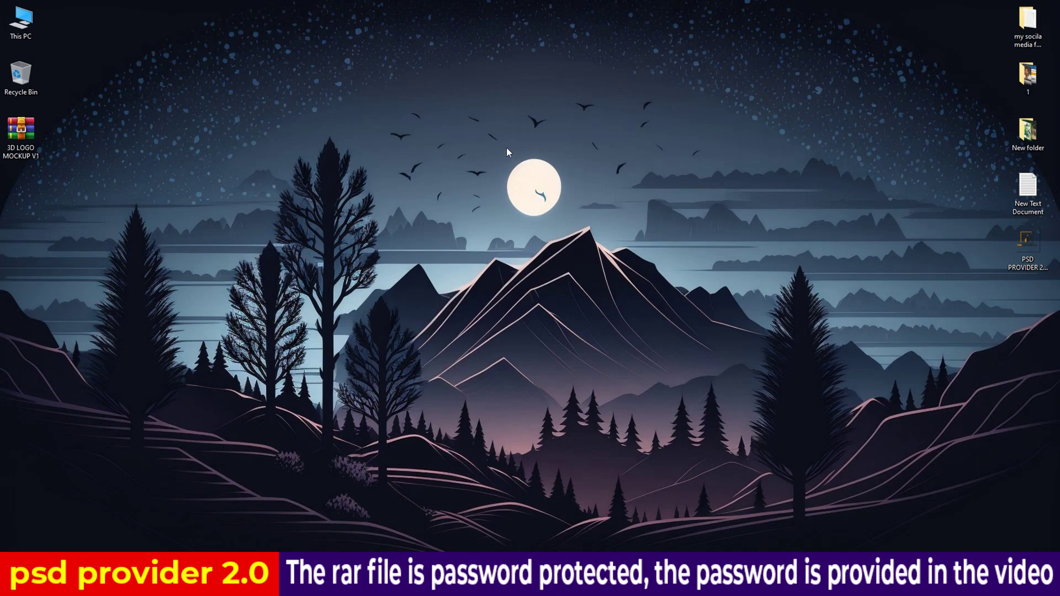
Extract the 3D LOGO MOCKUP V1 archive here with its password and refresh the desktop.
{"action": "right_click", "coordinate": [20, 129]}
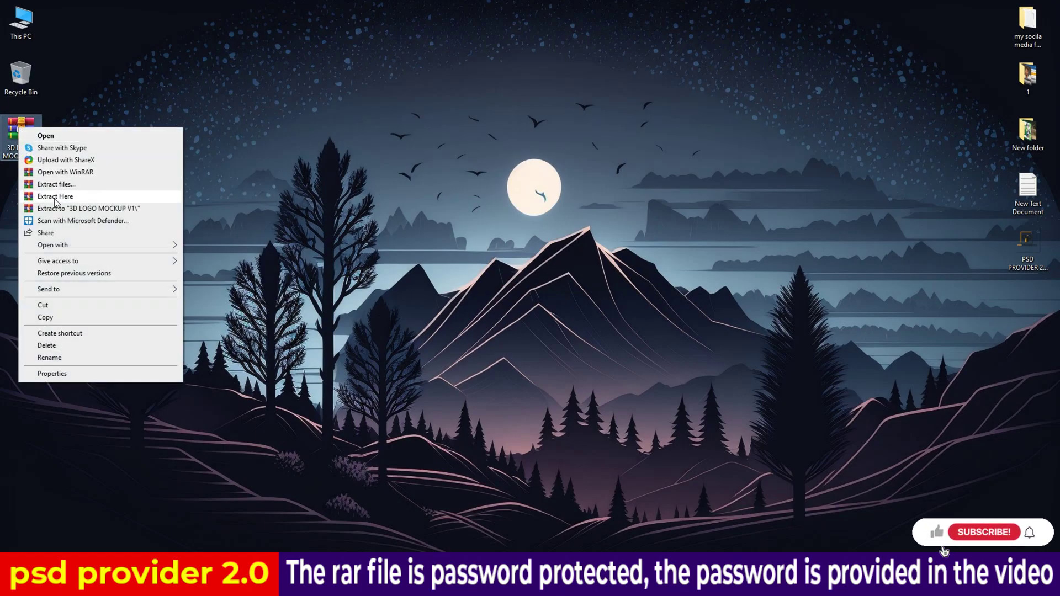
{"action": "left_click", "coordinate": [86, 197]}
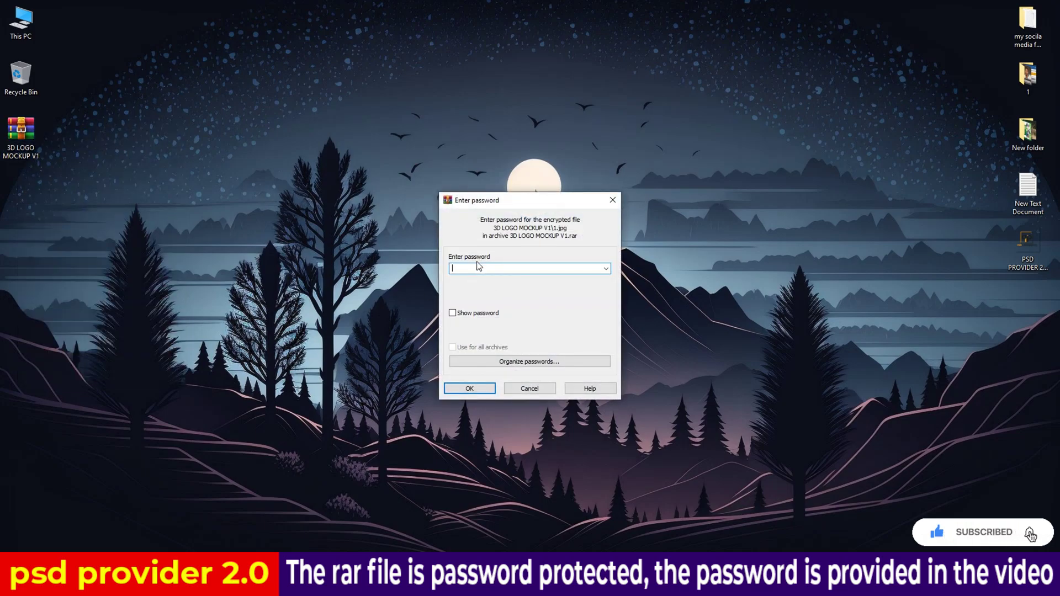
{"action": "key", "text": "ctrl+v"}
{"action": "left_click", "coordinate": [465, 389]}
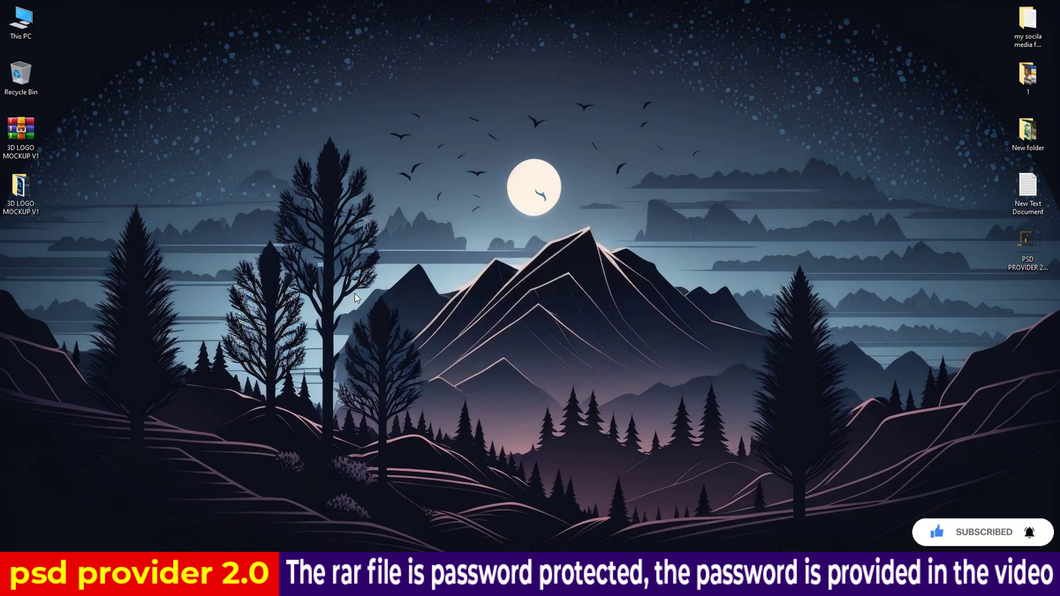
{"action": "right_click", "coordinate": [128, 290]}
{"action": "left_click", "coordinate": [202, 318]}
Open the 3D LOGO MOCKUP V1 folder and preview 1.jpg through 4.jpg full-screen in Photos.
{"action": "double_click", "coordinate": [18, 190]}
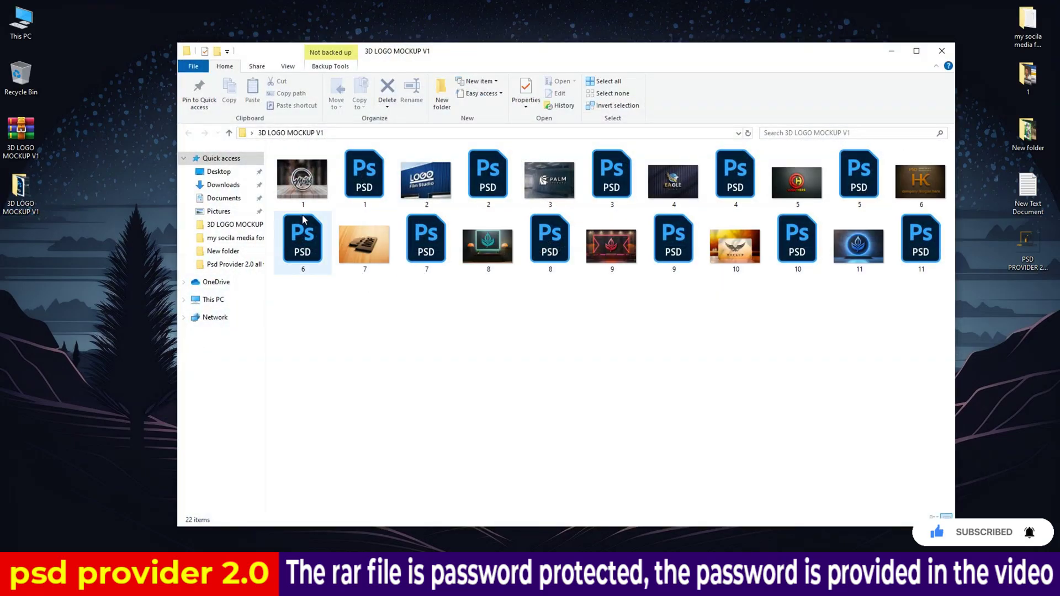
{"action": "double_click", "coordinate": [296, 177]}
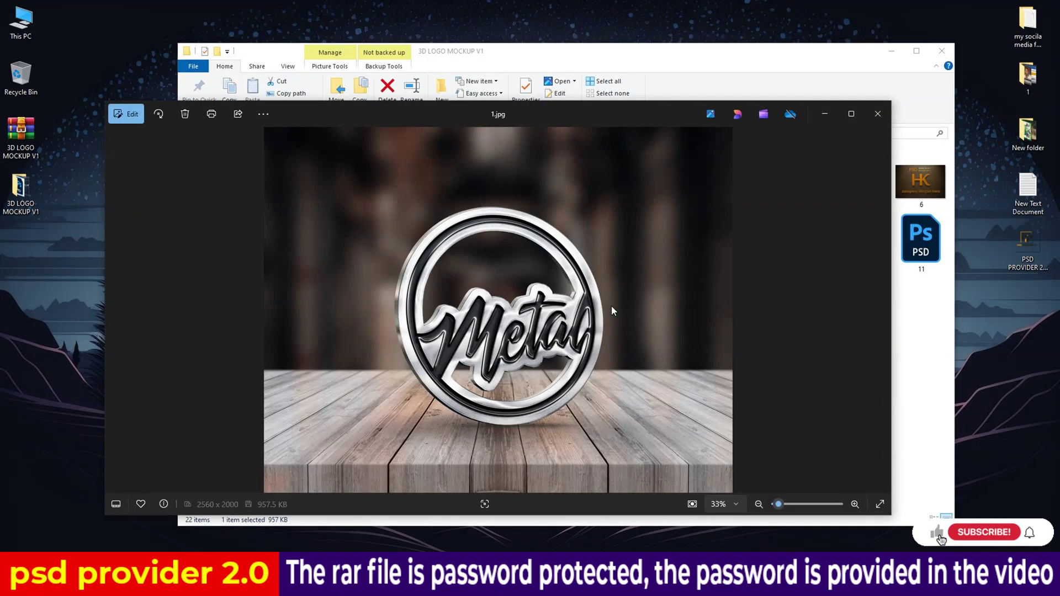
{"action": "left_click", "coordinate": [848, 117]}
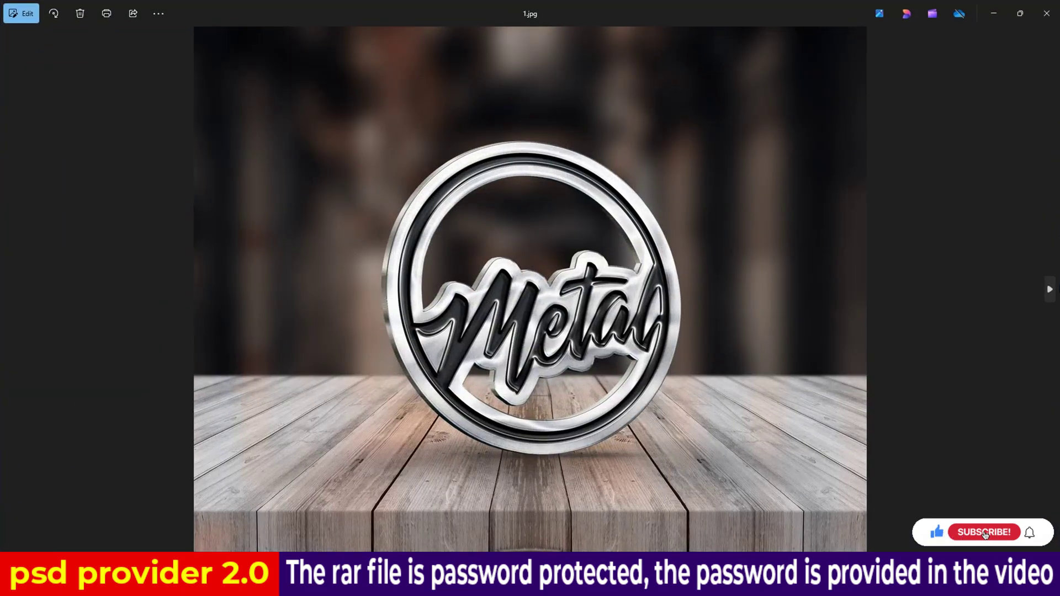
{"action": "left_click", "coordinate": [1051, 290]}
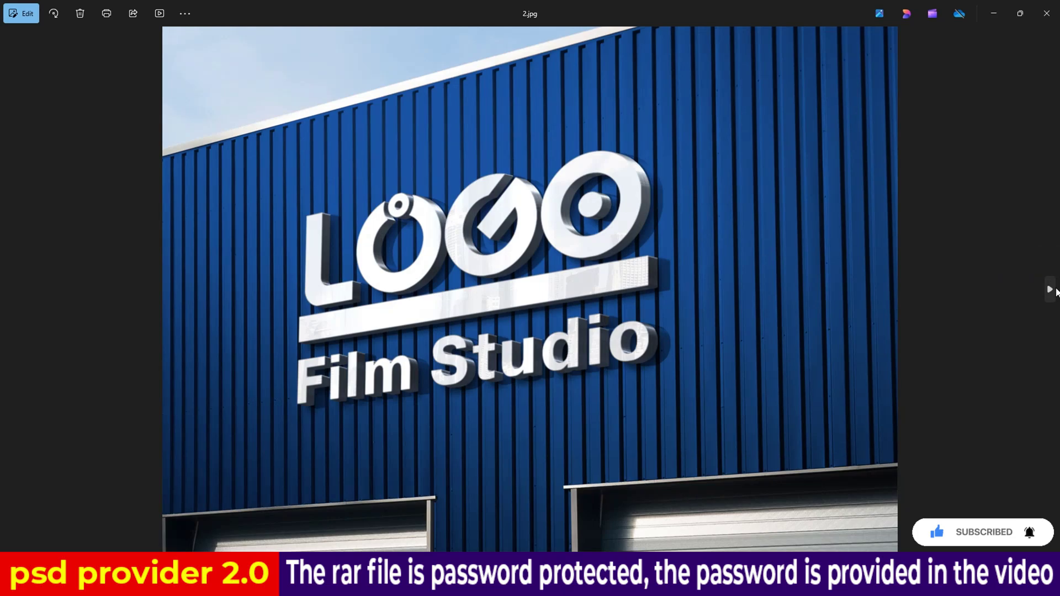
{"action": "left_click", "coordinate": [1056, 292]}
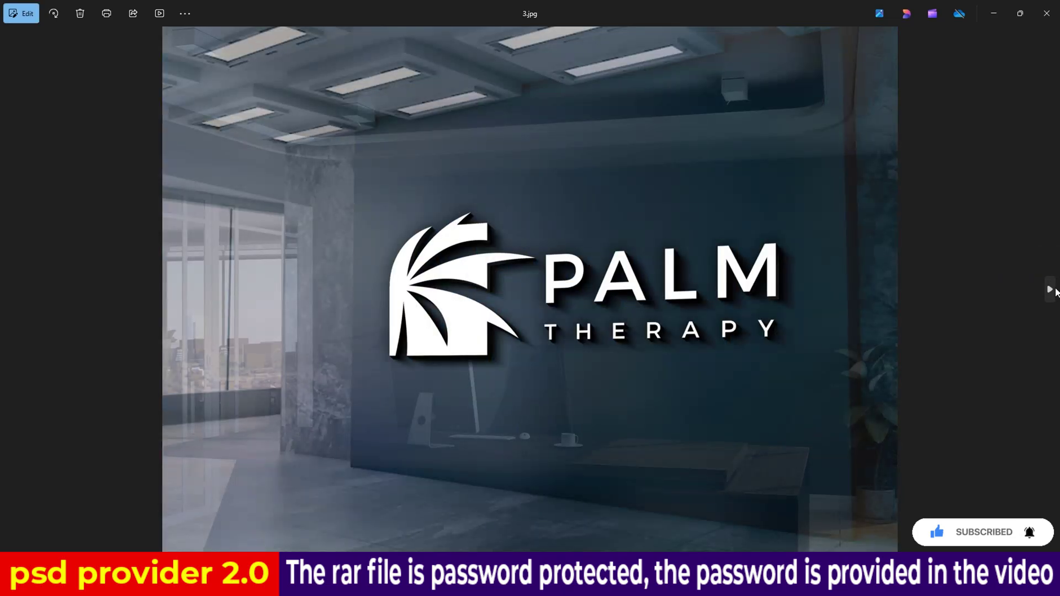
{"action": "left_click", "coordinate": [1055, 292]}
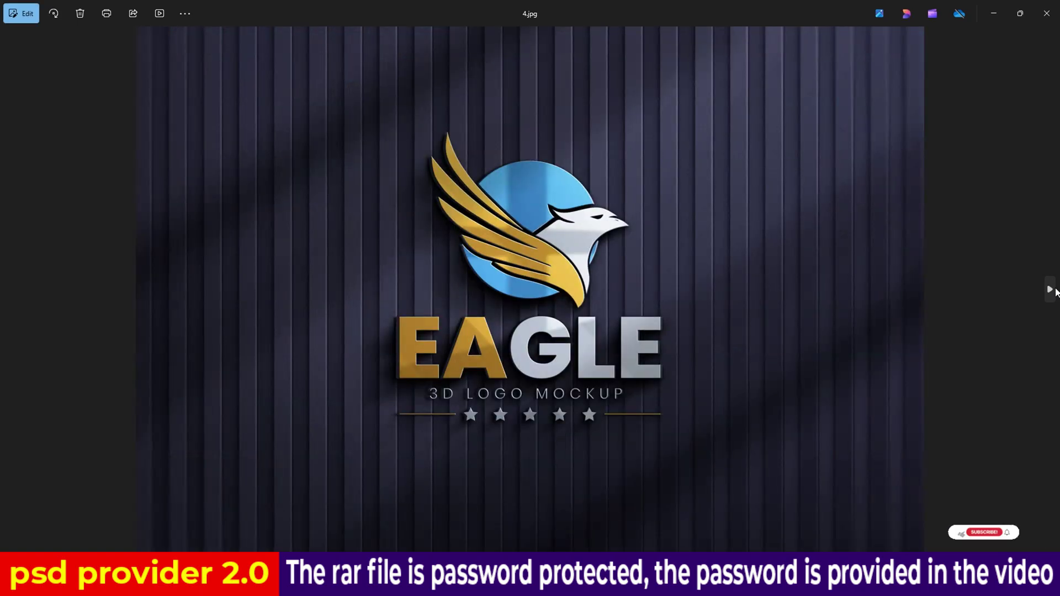
Page through previews 5.jpg to 11.jpg, then close Photos.
{"action": "left_click", "coordinate": [1056, 292]}
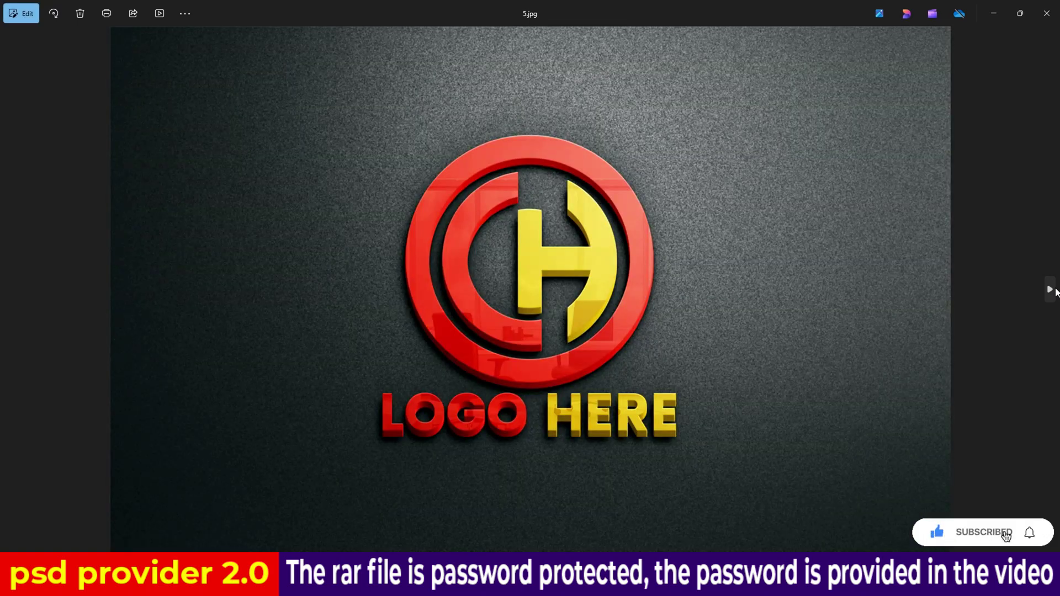
{"action": "left_click", "coordinate": [1055, 292]}
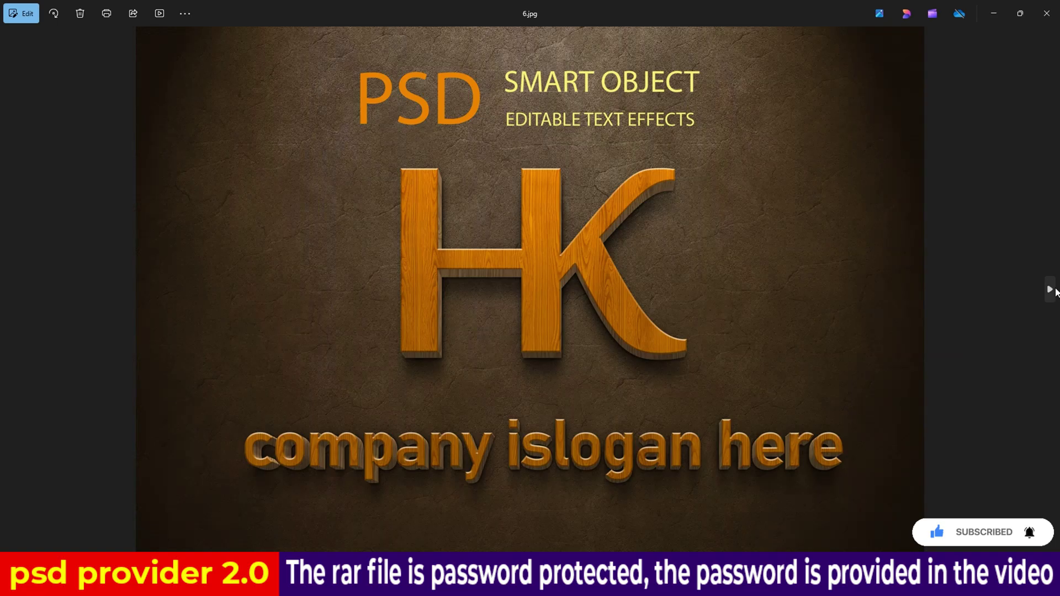
{"action": "left_click", "coordinate": [1056, 292]}
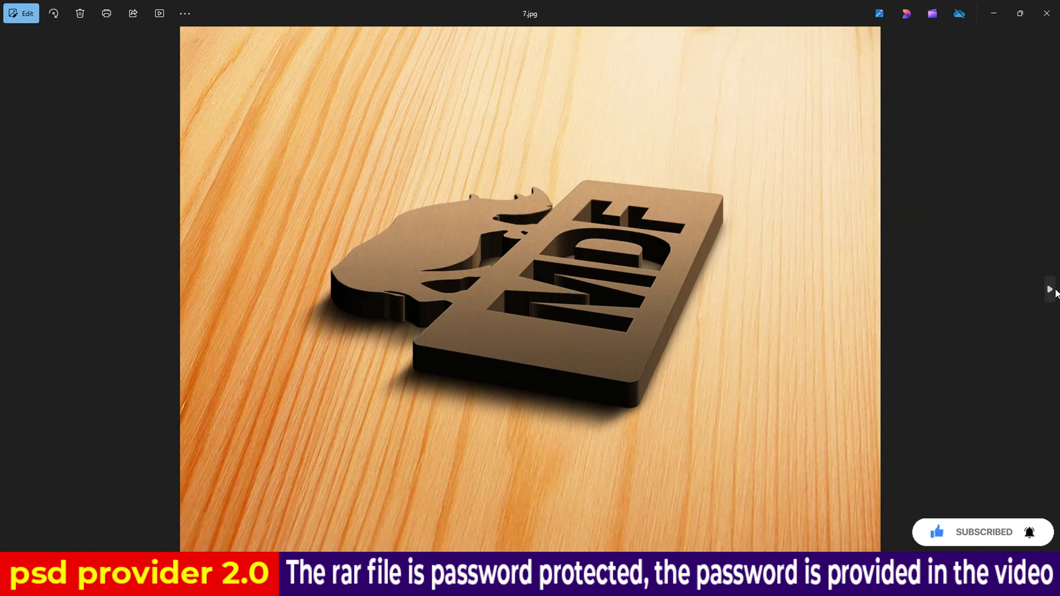
{"action": "left_click", "coordinate": [1056, 292]}
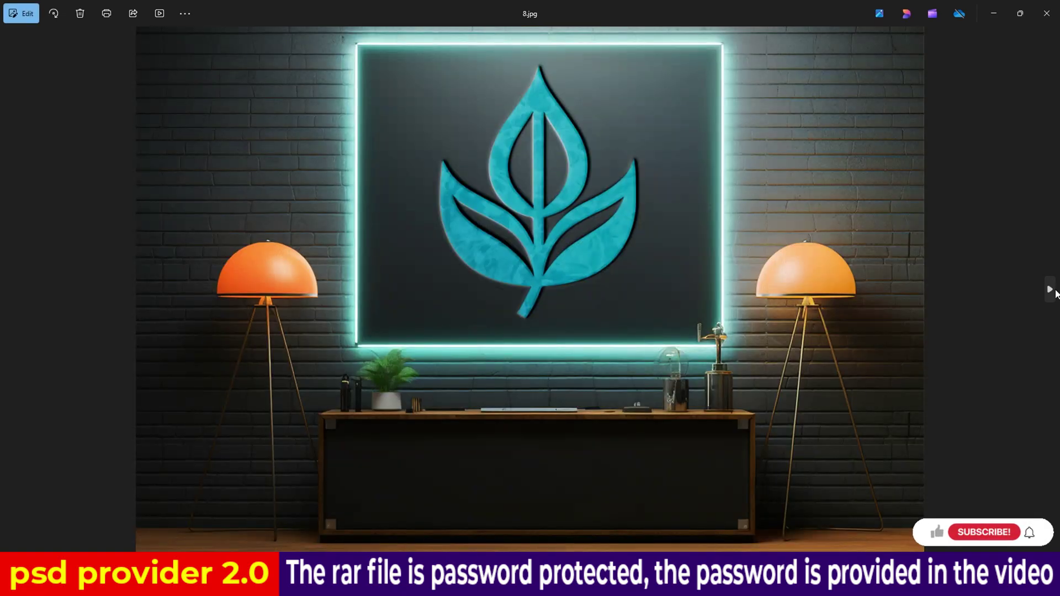
{"action": "left_click", "coordinate": [1056, 292]}
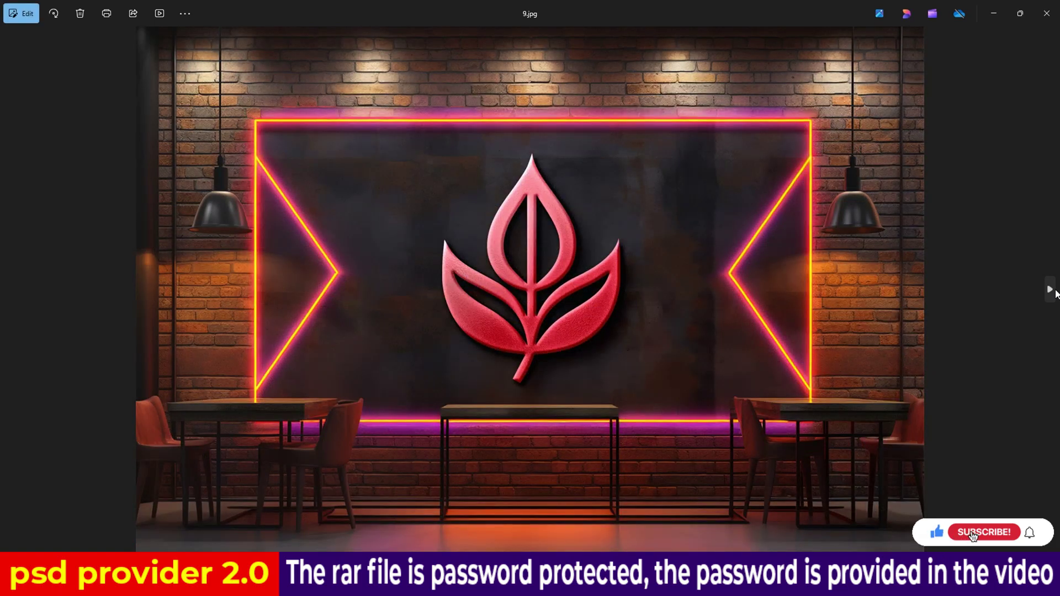
{"action": "left_click", "coordinate": [1055, 292]}
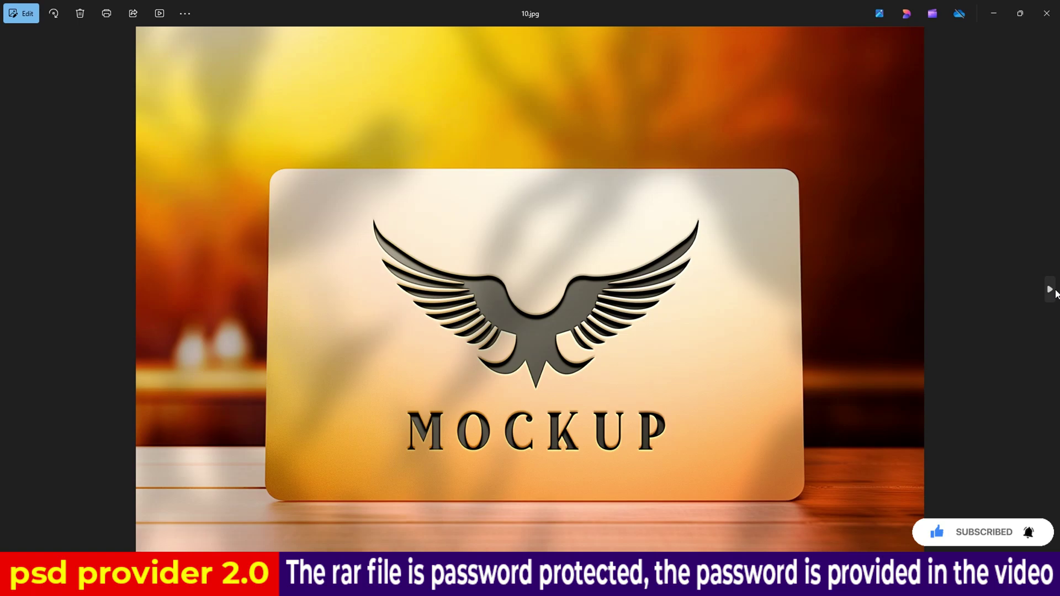
{"action": "left_click", "coordinate": [1055, 292]}
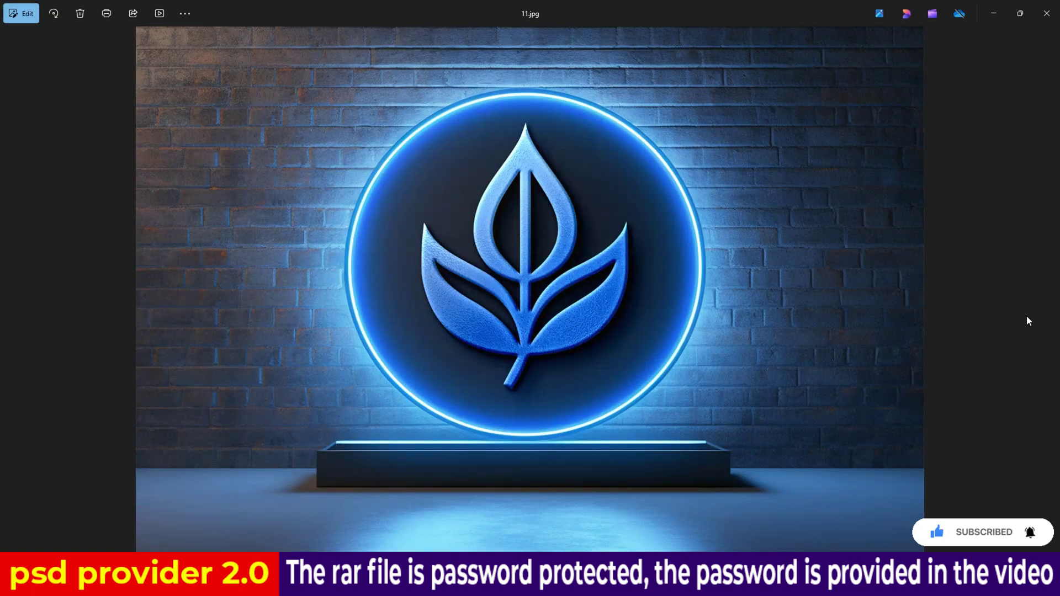
{"action": "left_click", "coordinate": [1046, 12]}
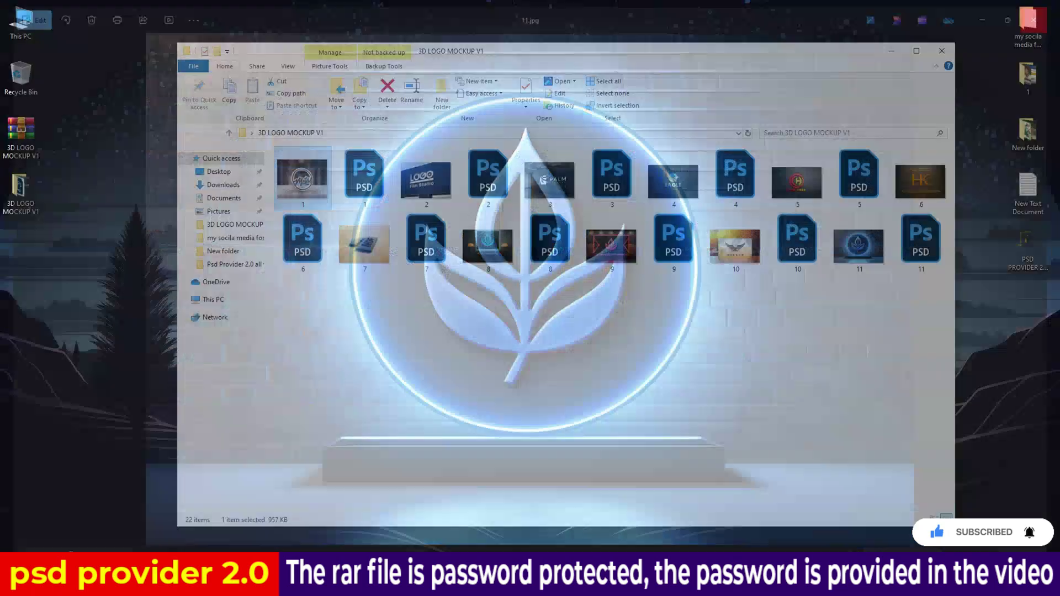
Open 1.psd, hide guides, and in the Your Design Here smart object hide the Metal and Example layers.
{"action": "double_click", "coordinate": [364, 176]}
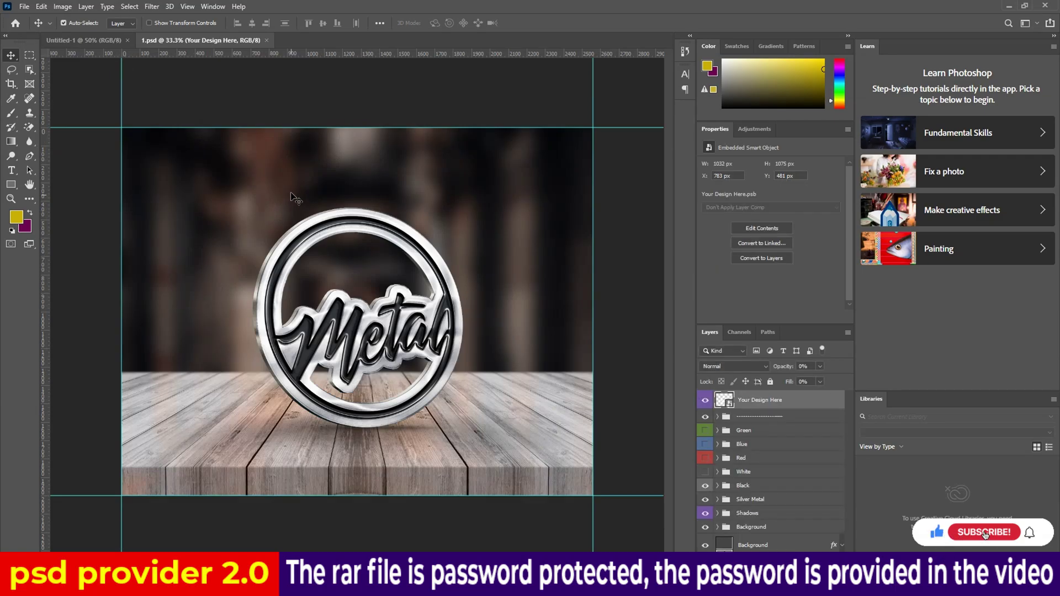
{"action": "key", "text": "ctrl"}
{"action": "key", "text": "ctrl+h"}
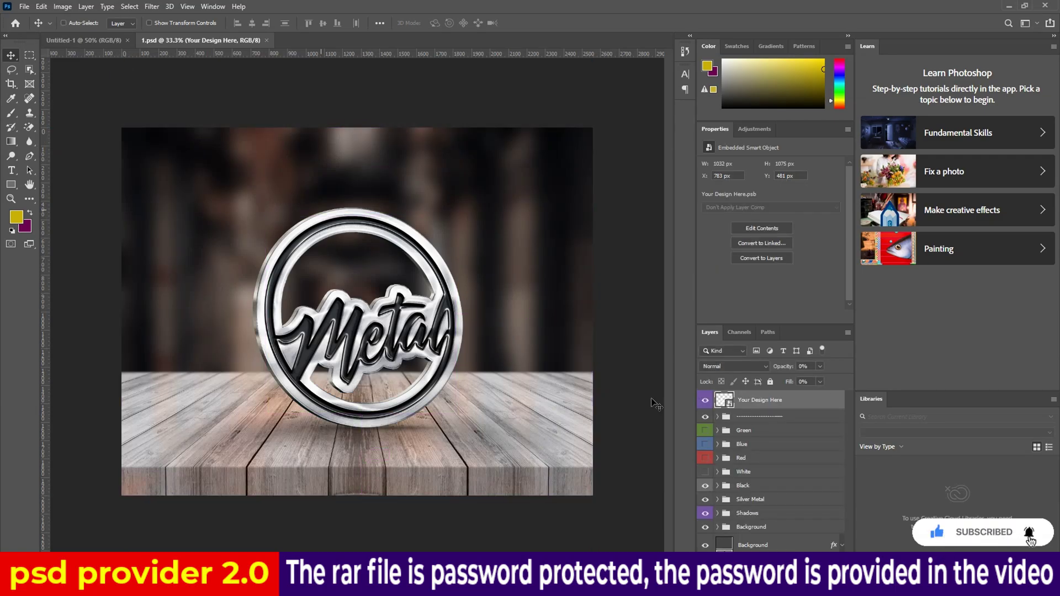
{"action": "double_click", "coordinate": [725, 400]}
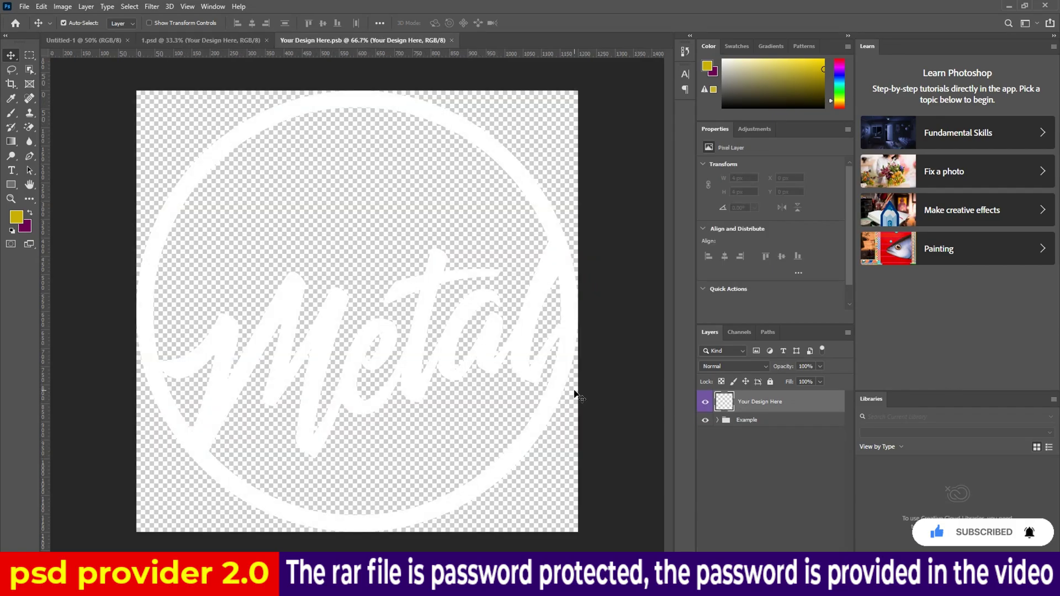
{"action": "left_click", "coordinate": [704, 403]}
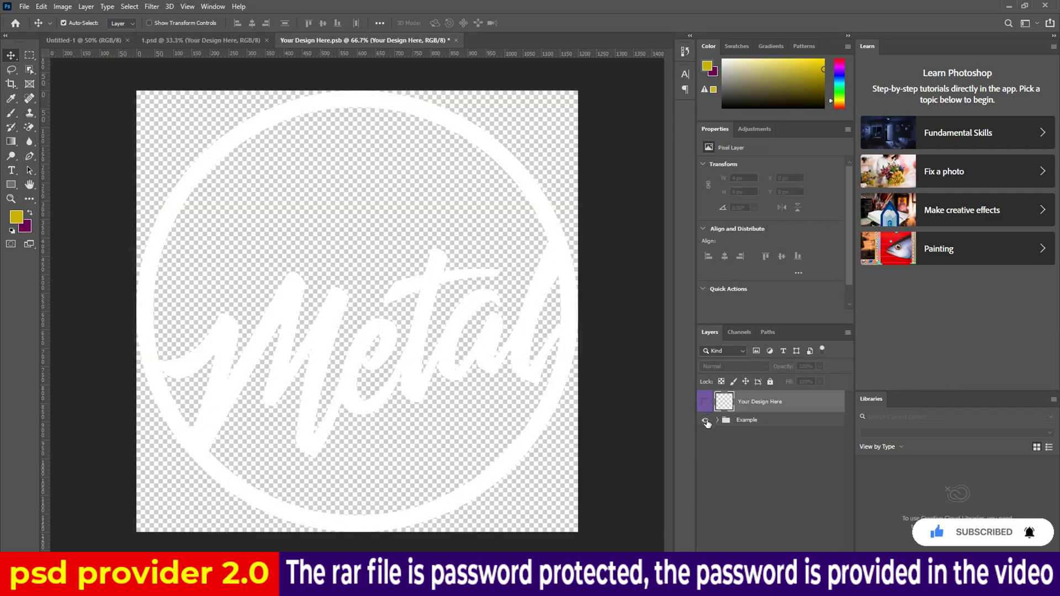
{"action": "left_click", "coordinate": [706, 421]}
Place the PSD PROVIDER 2.0 logo PNG into the smart object, commit it, and save the contents.
{"action": "left_click", "coordinate": [1010, 7]}
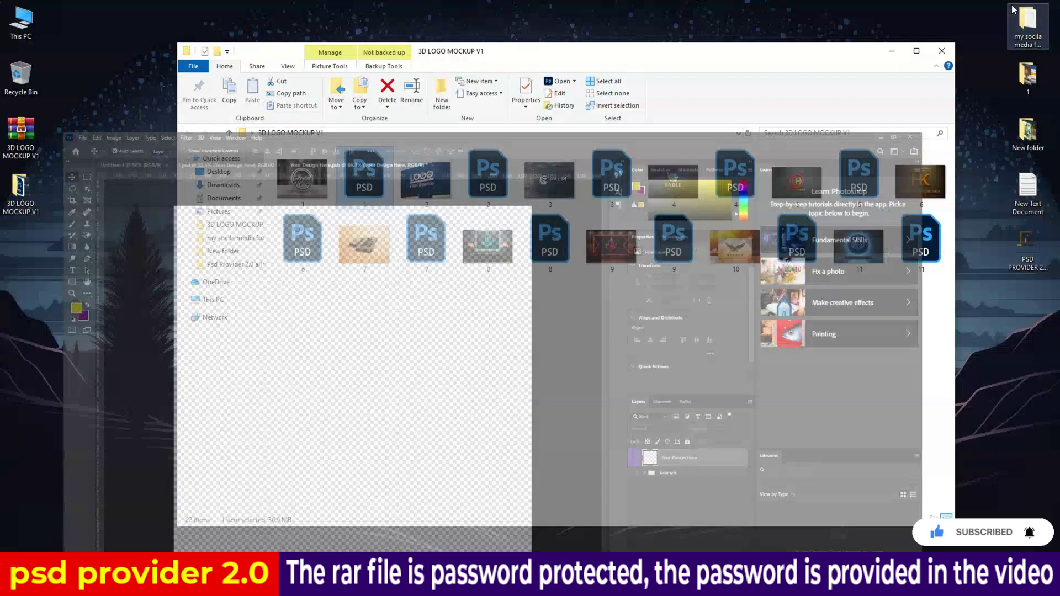
{"action": "left_click", "coordinate": [891, 50]}
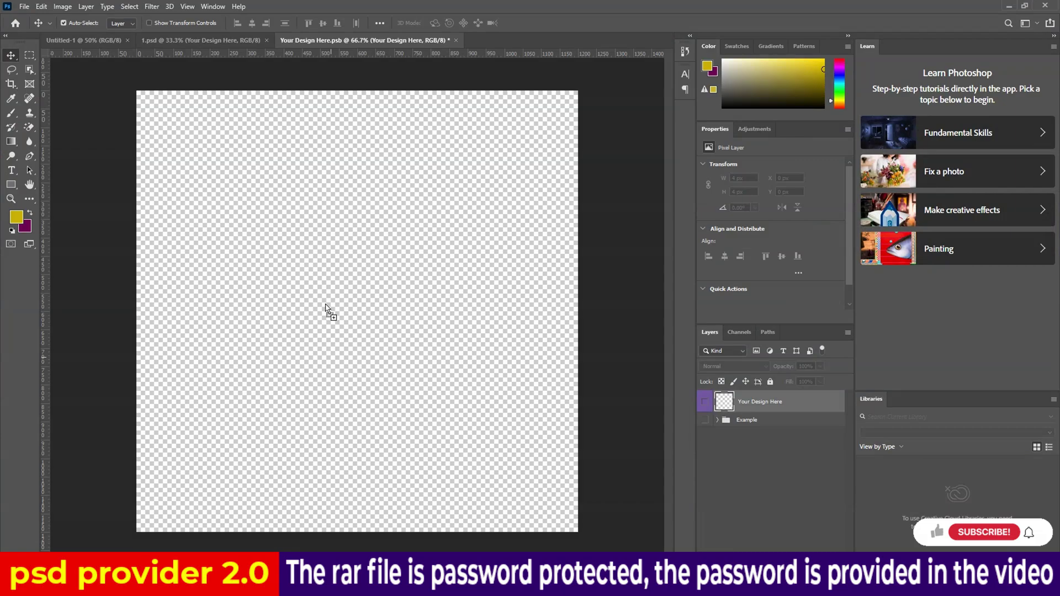
{"action": "left_click_drag", "start_coordinate": [1027, 249], "coordinate": [324, 307]}
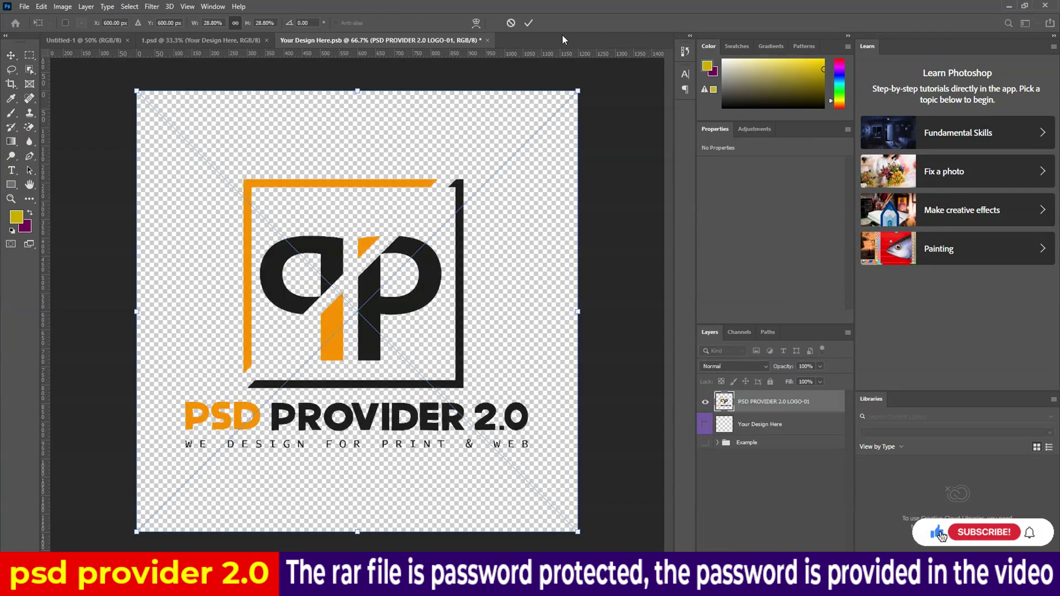
{"action": "left_click", "coordinate": [529, 23]}
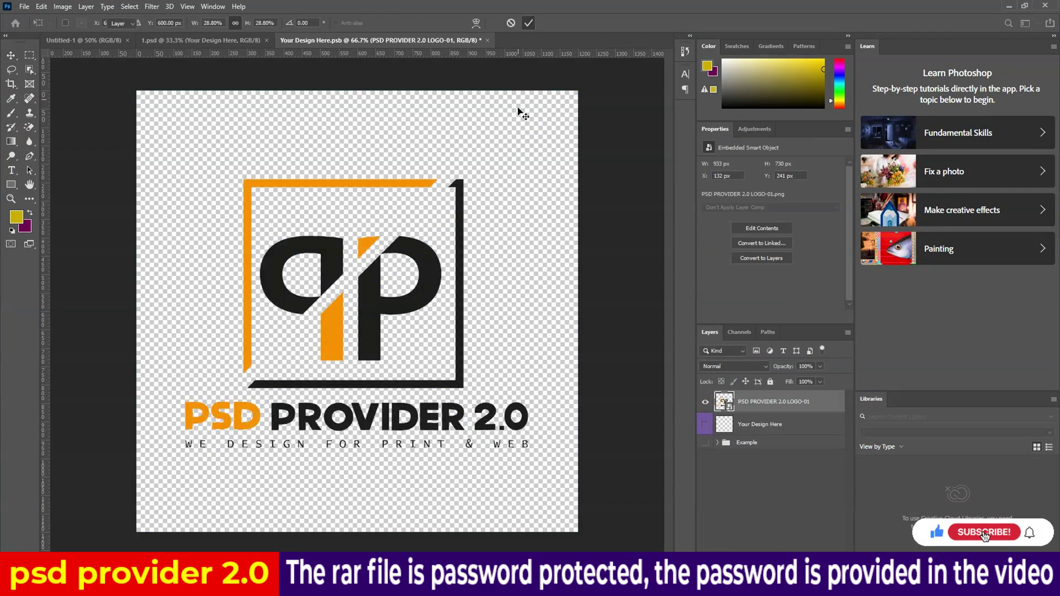
{"action": "left_click", "coordinate": [487, 40]}
{"action": "left_click", "coordinate": [478, 217]}
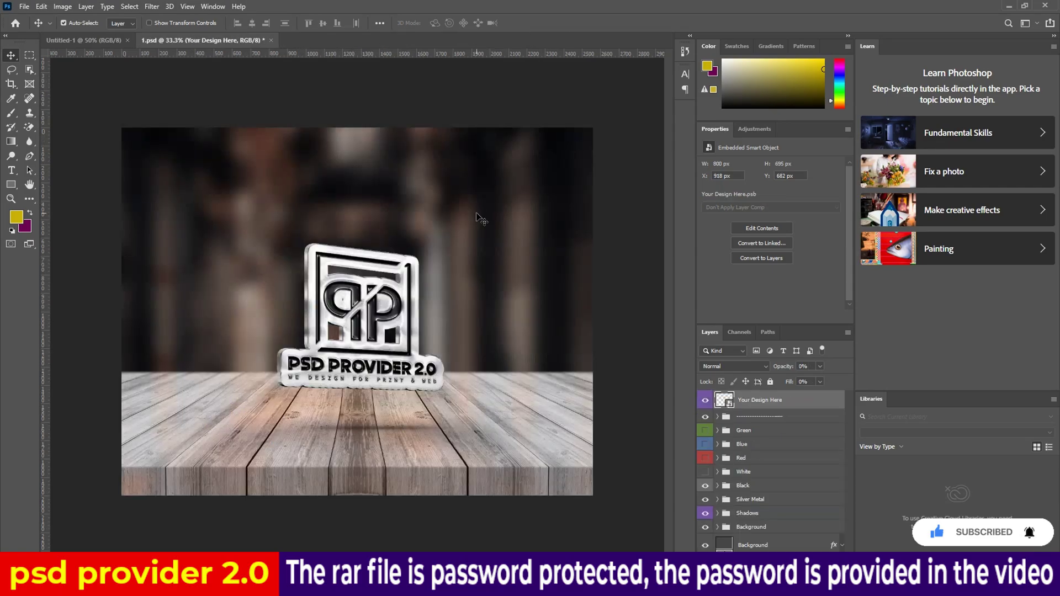
Zoom in and out over 1.psd to inspect the silver 3D logo.
{"action": "scroll", "coordinate": [431, 259], "scroll_direction": "down", "scroll_amount": 3}
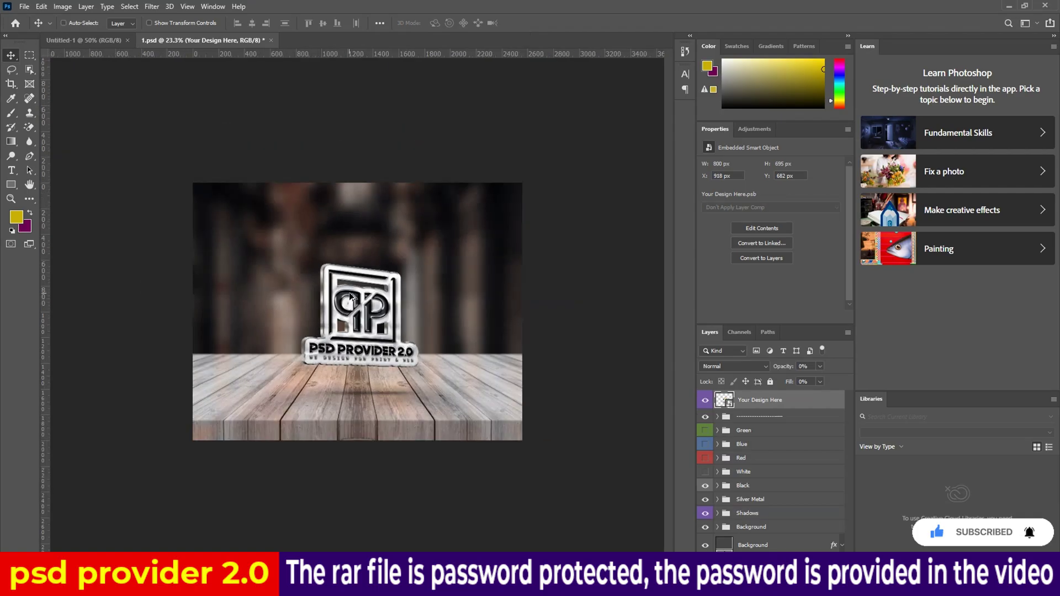
{"action": "scroll", "coordinate": [352, 295], "scroll_direction": "up", "scroll_amount": 4}
{"action": "scroll", "coordinate": [352, 295], "scroll_direction": "up", "scroll_amount": 3}
{"action": "scroll", "coordinate": [352, 295], "scroll_direction": "up", "scroll_amount": 2}
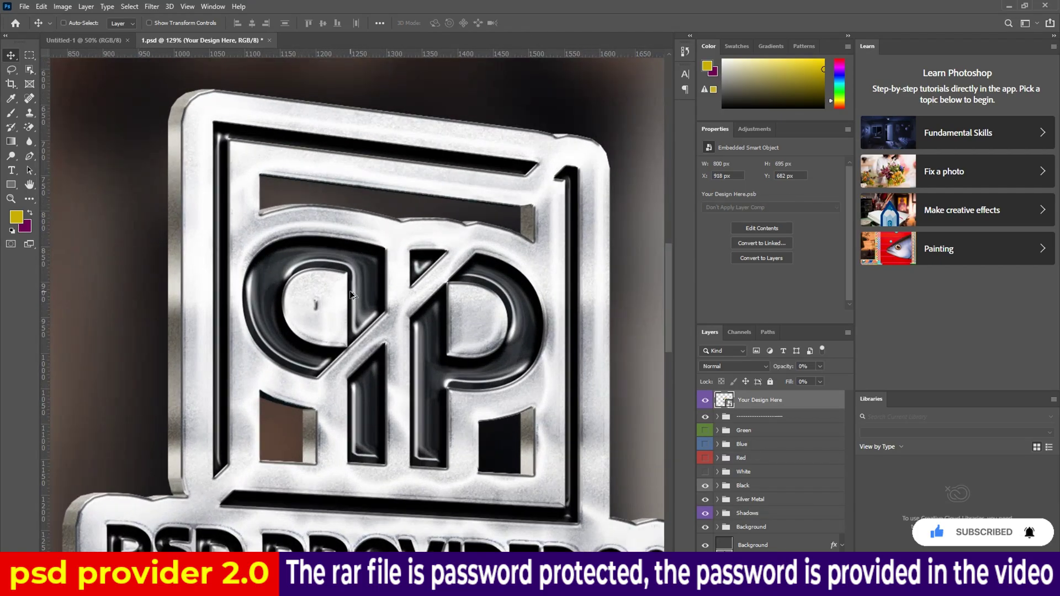
{"action": "scroll", "coordinate": [353, 295], "scroll_direction": "down", "scroll_amount": 1}
{"action": "scroll", "coordinate": [355, 294], "scroll_direction": "down", "scroll_amount": 1}
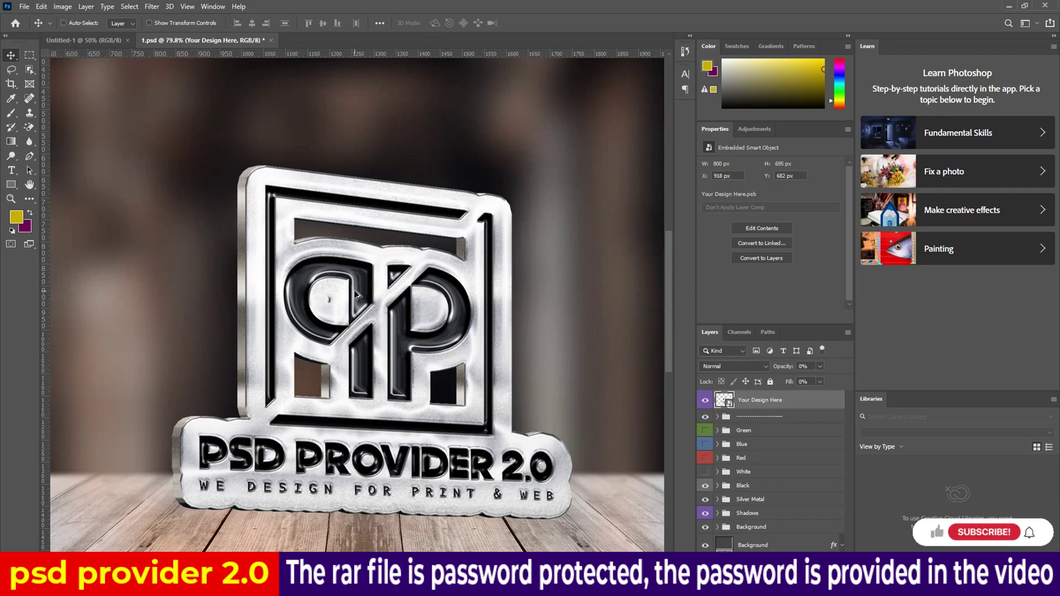
{"action": "scroll", "coordinate": [355, 294], "scroll_direction": "down", "scroll_amount": 2}
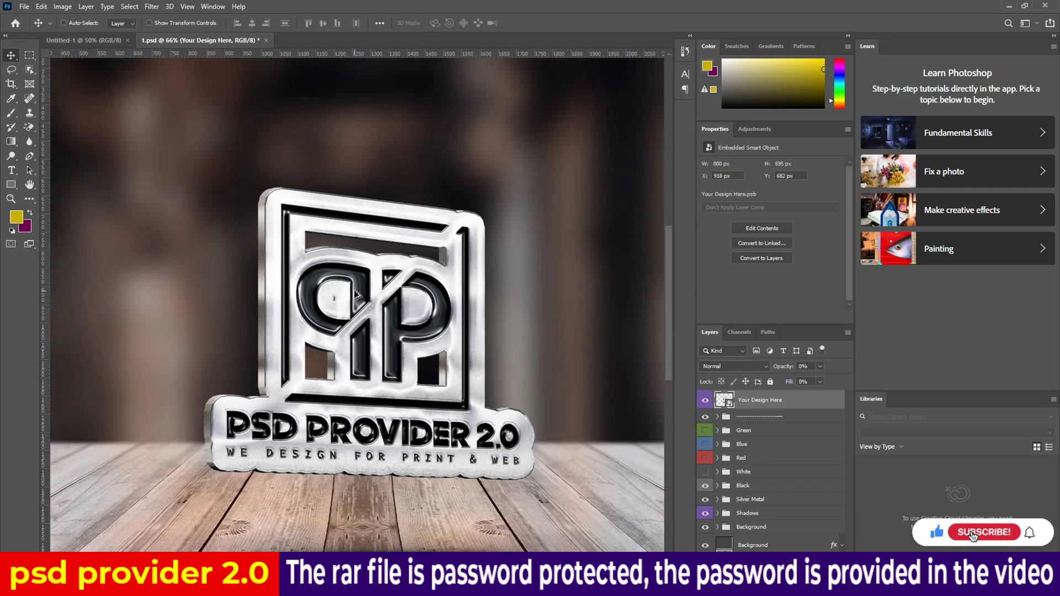
{"action": "scroll", "coordinate": [356, 295], "scroll_direction": "down", "scroll_amount": 2}
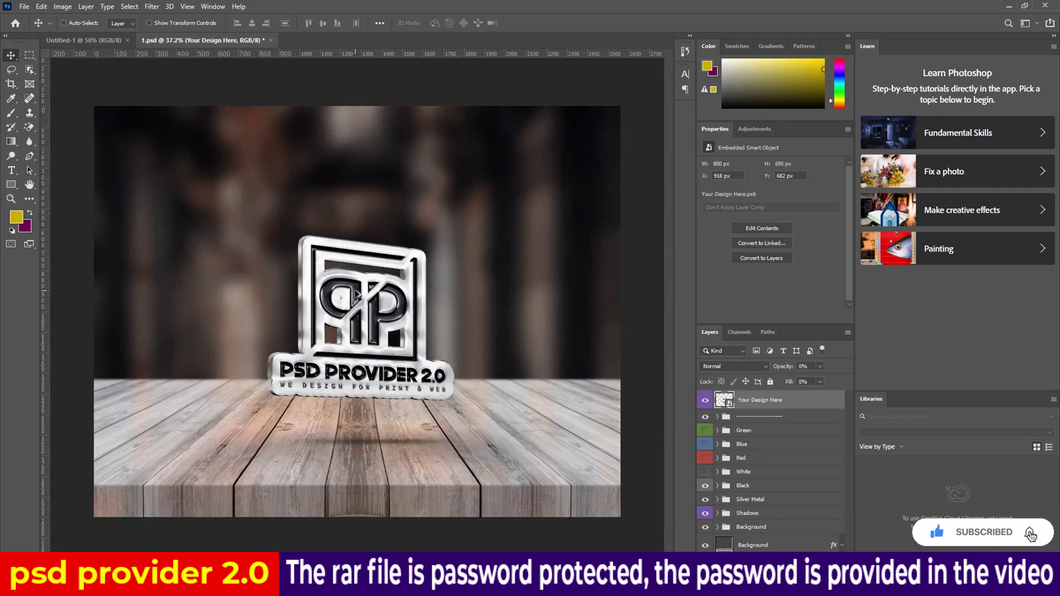
{"action": "scroll", "coordinate": [356, 295], "scroll_direction": "up", "scroll_amount": 1}
Close 1.psd, answering the save prompt, and bring the 3D LOGO MOCKUP V1 folder back.
{"action": "left_click", "coordinate": [271, 40]}
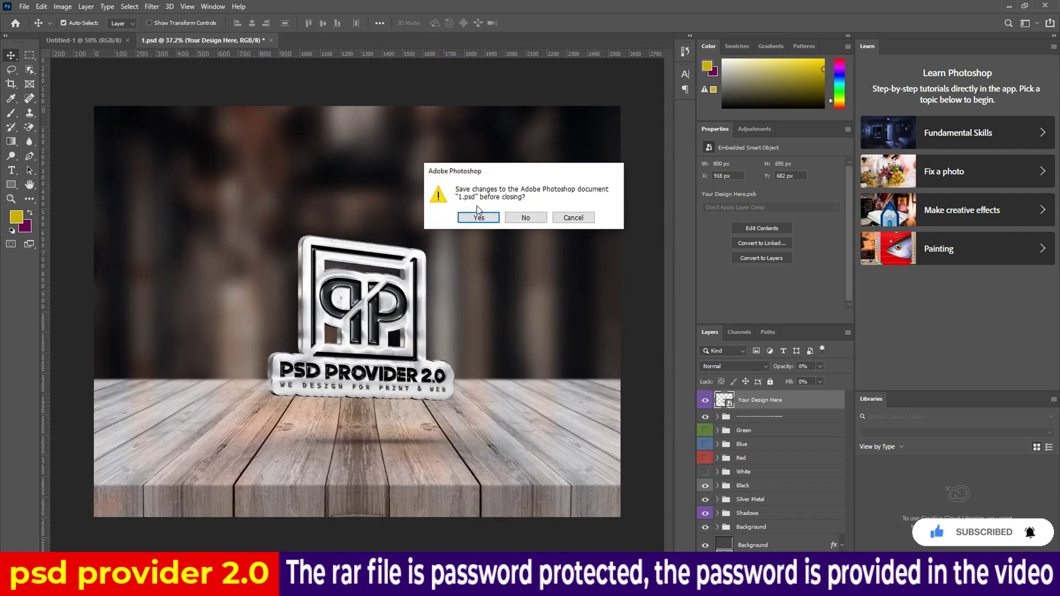
{"action": "left_click", "coordinate": [523, 217]}
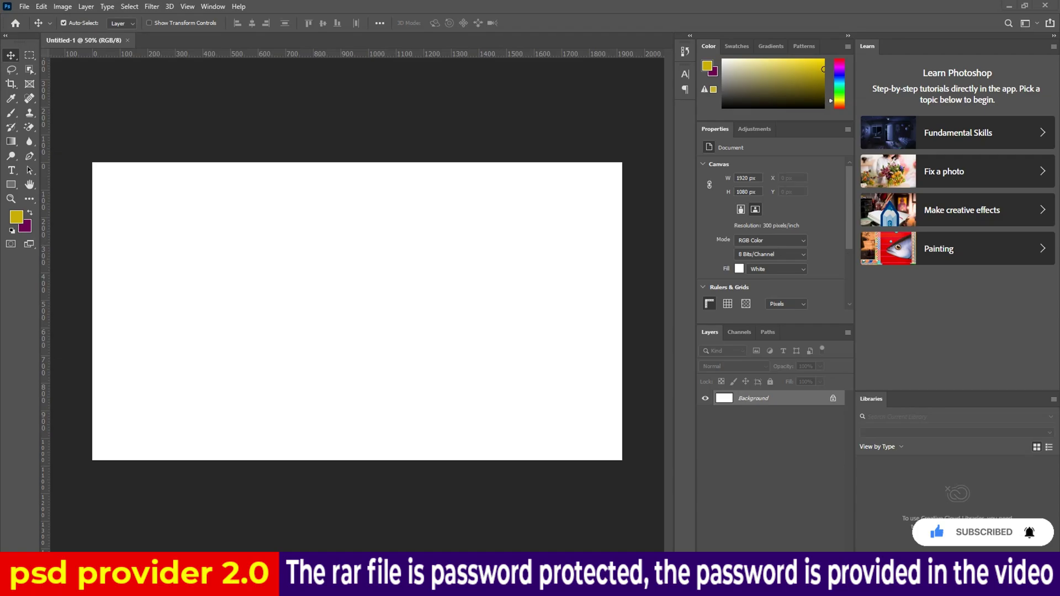
{"action": "left_click", "coordinate": [367, 547]}
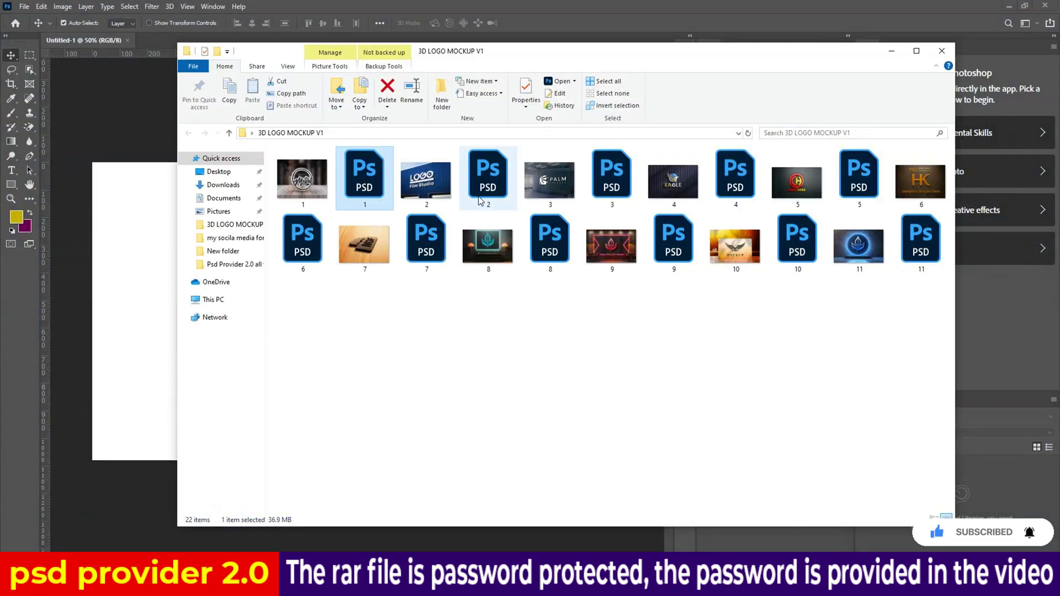
Open 2.psd, edit its logo smart object, and hide the Film Studio logo layer.
{"action": "double_click", "coordinate": [480, 201]}
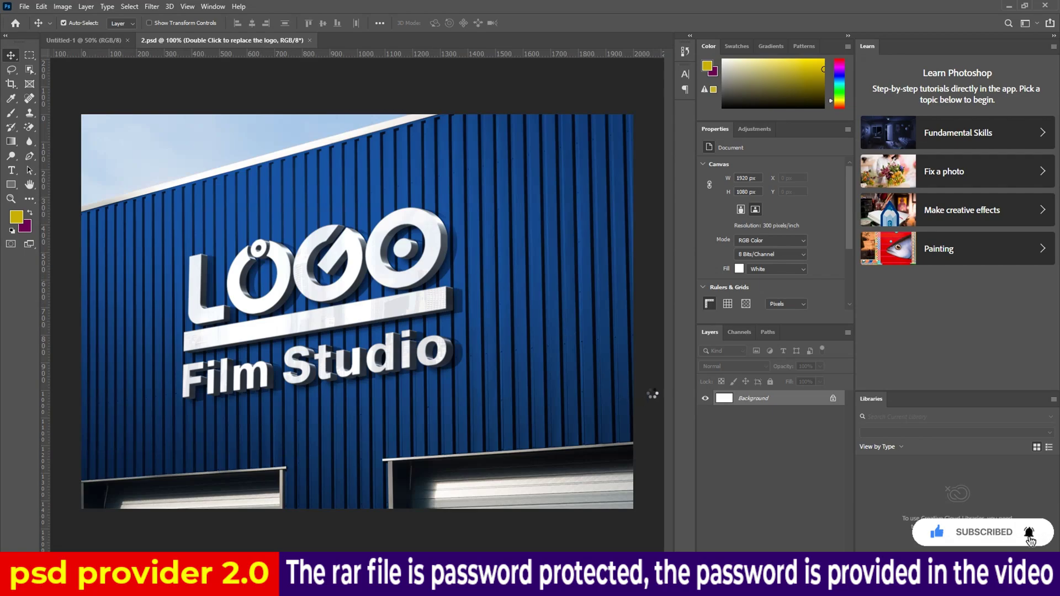
{"action": "double_click", "coordinate": [722, 399]}
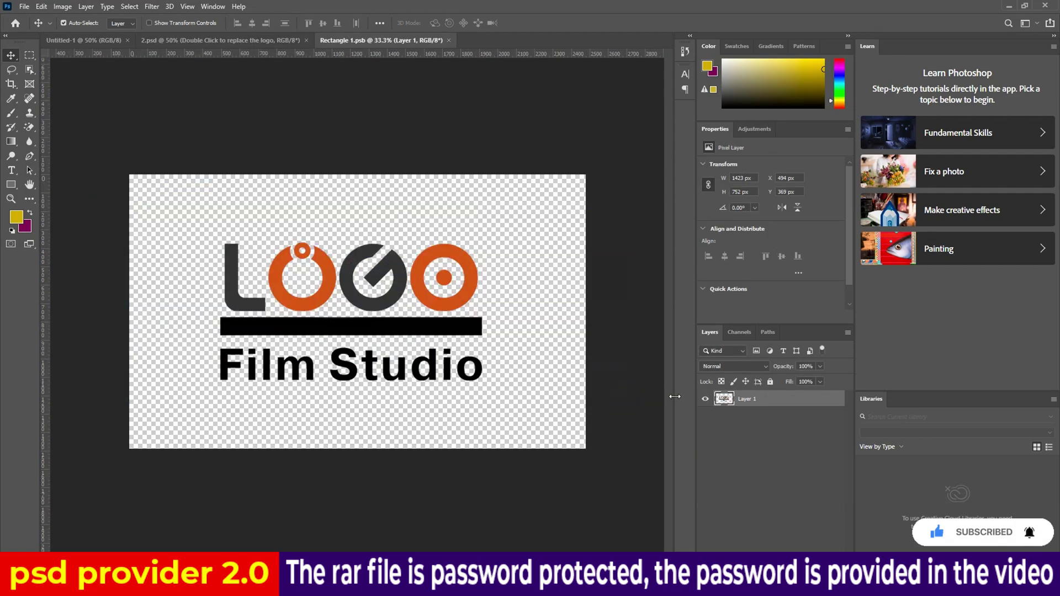
{"action": "left_click", "coordinate": [706, 399]}
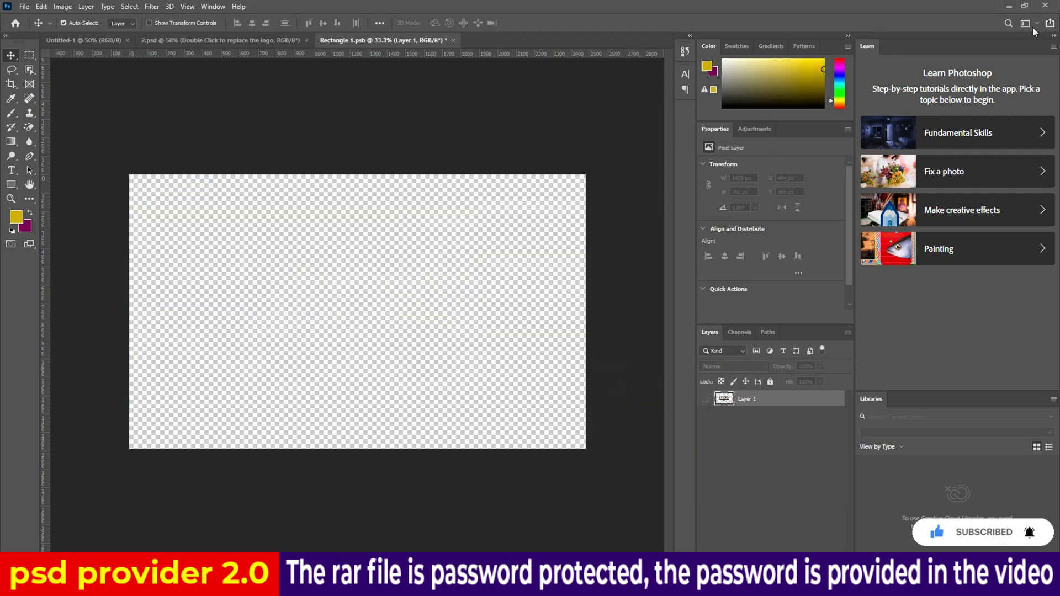
{"action": "left_click", "coordinate": [1008, 5]}
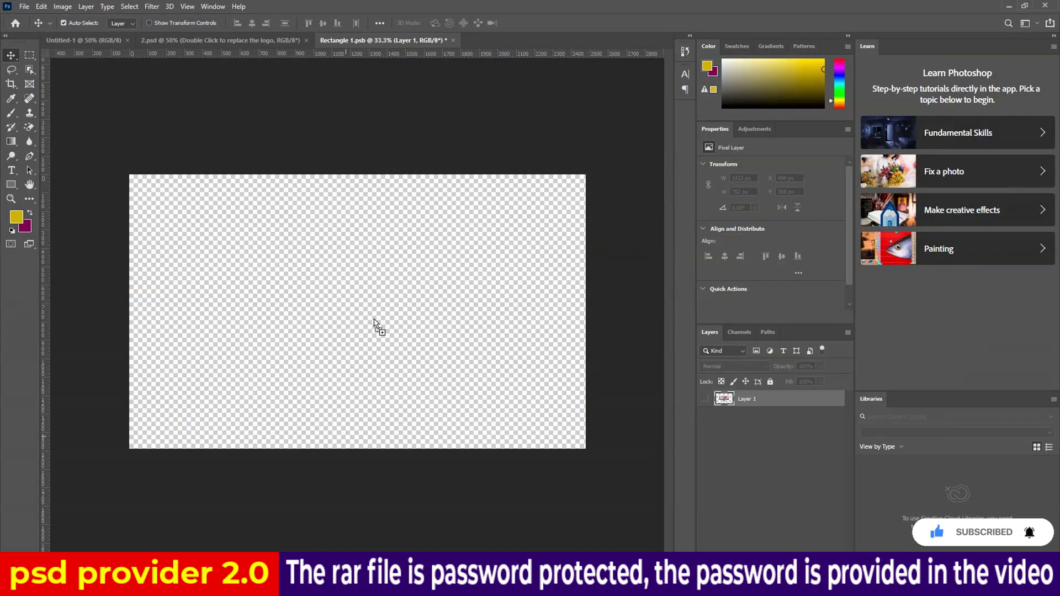
Place the PSD PROVIDER 2.0 logo at about 150% and save the smart object.
{"action": "left_click_drag", "start_coordinate": [488, 177], "coordinate": [374, 323]}
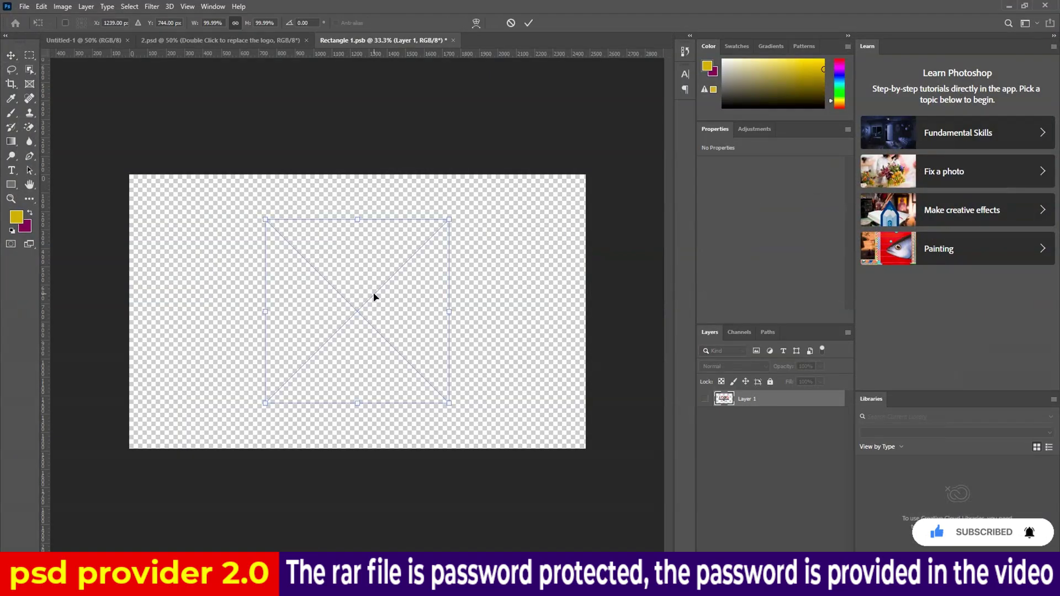
{"action": "left_click_drag", "start_coordinate": [451, 405], "coordinate": [496, 449]}
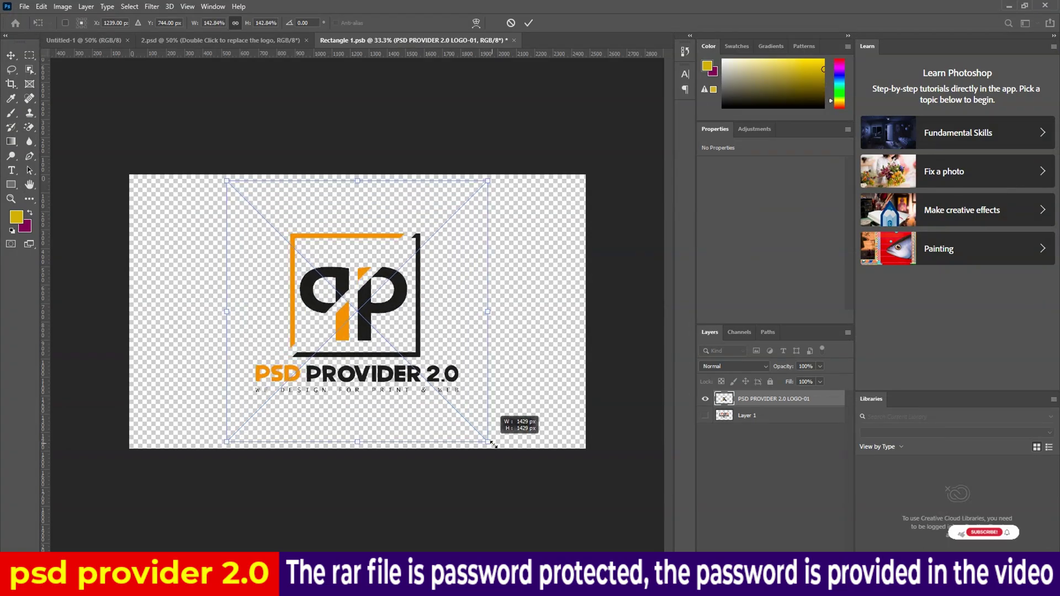
{"action": "left_click", "coordinate": [530, 24]}
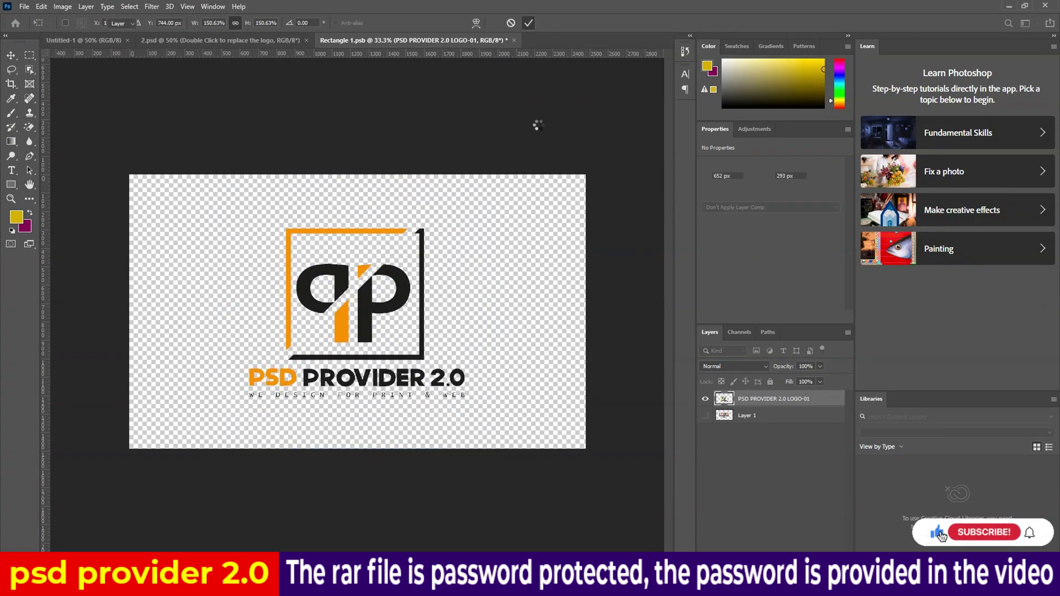
{"action": "left_click", "coordinate": [514, 41]}
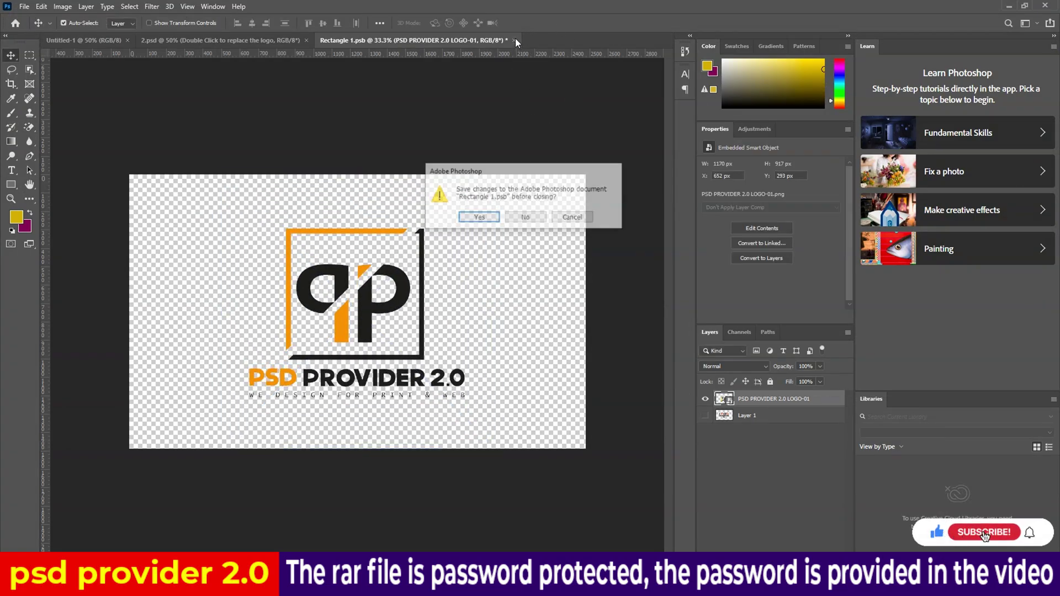
{"action": "left_click", "coordinate": [478, 218]}
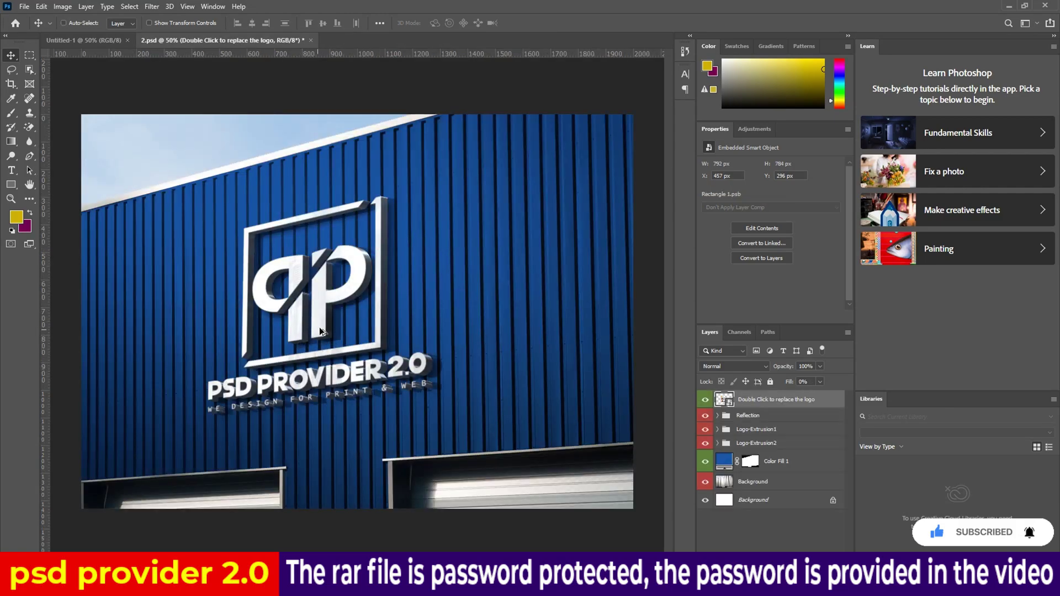
Zoom around 2.psd to check the logo on the blue wall.
{"action": "scroll", "coordinate": [381, 331], "scroll_direction": "down", "scroll_amount": 2}
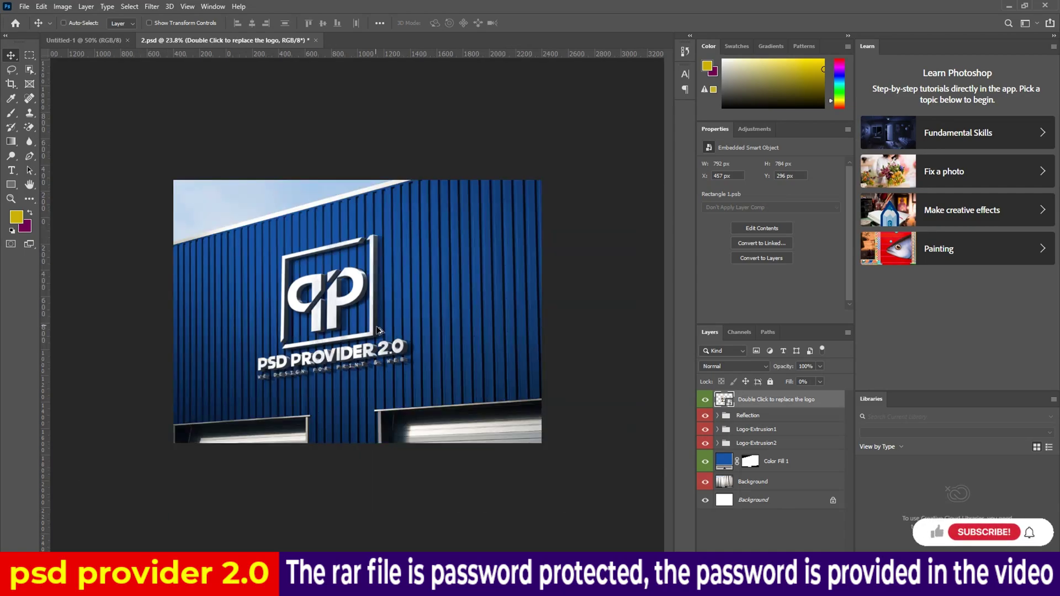
{"action": "scroll", "coordinate": [311, 289], "scroll_direction": "down", "scroll_amount": 1}
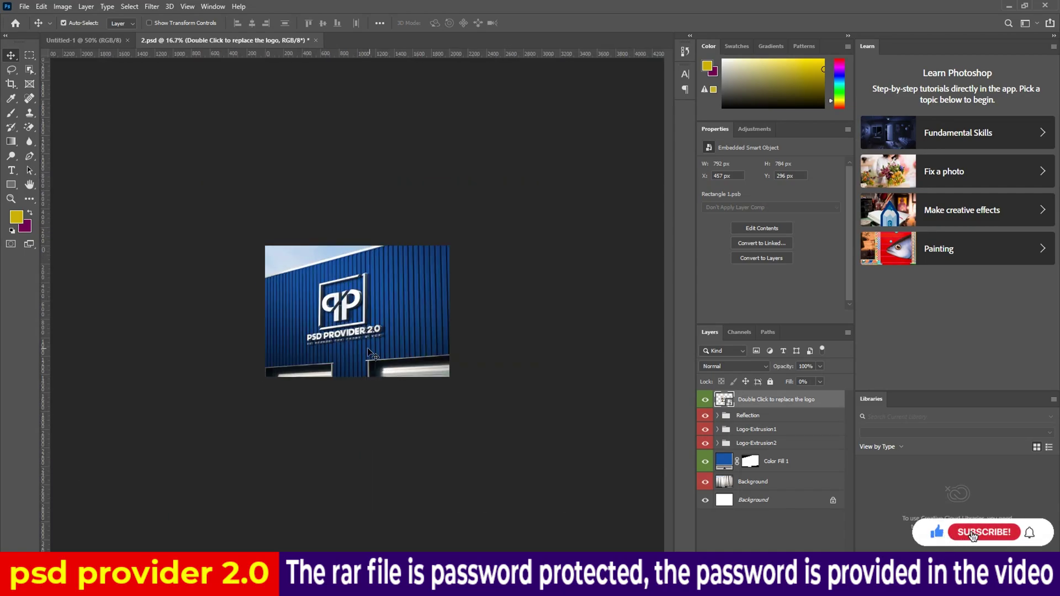
{"action": "scroll", "coordinate": [304, 310], "scroll_direction": "up", "scroll_amount": 3}
{"action": "scroll", "coordinate": [298, 322], "scroll_direction": "up", "scroll_amount": 2}
{"action": "scroll", "coordinate": [301, 320], "scroll_direction": "up", "scroll_amount": 1}
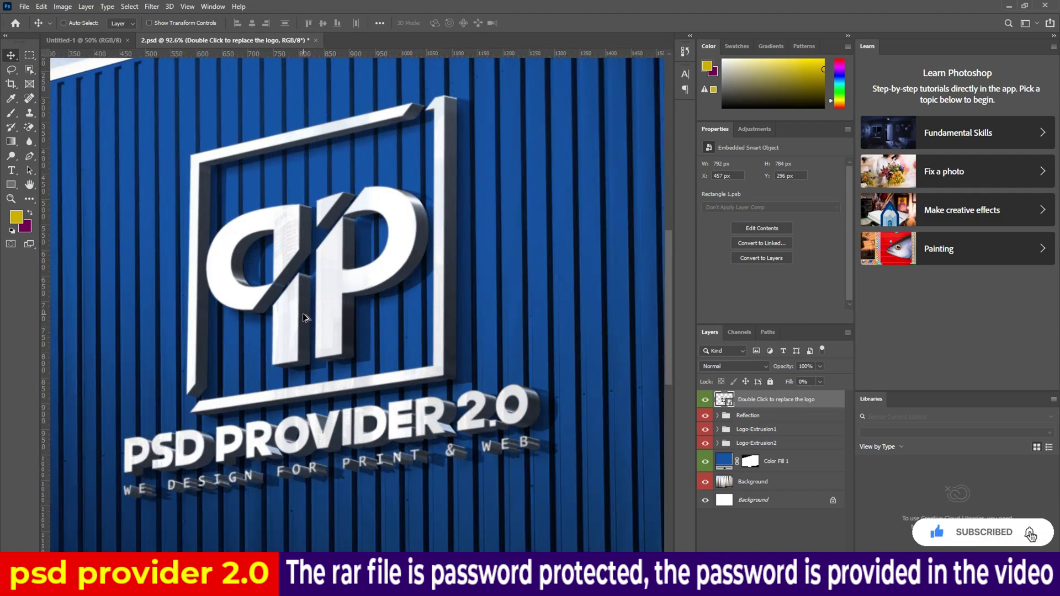
{"action": "scroll", "coordinate": [305, 317], "scroll_direction": "up", "scroll_amount": 1}
{"action": "scroll", "coordinate": [305, 318], "scroll_direction": "up", "scroll_amount": 1}
{"action": "scroll", "coordinate": [305, 318], "scroll_direction": "up", "scroll_amount": 1}
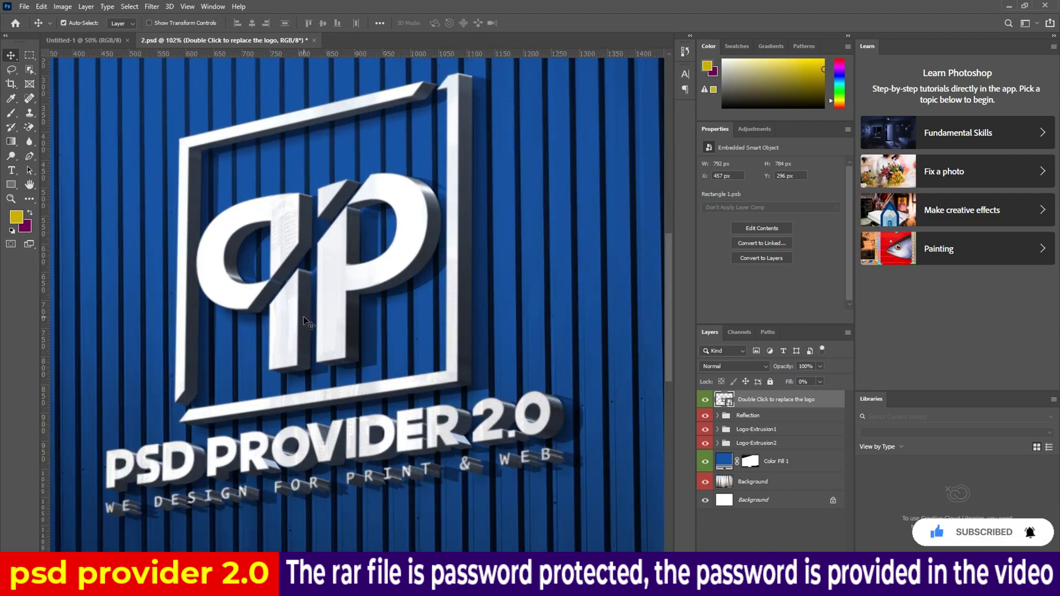
{"action": "scroll", "coordinate": [307, 319], "scroll_direction": "down", "scroll_amount": 1}
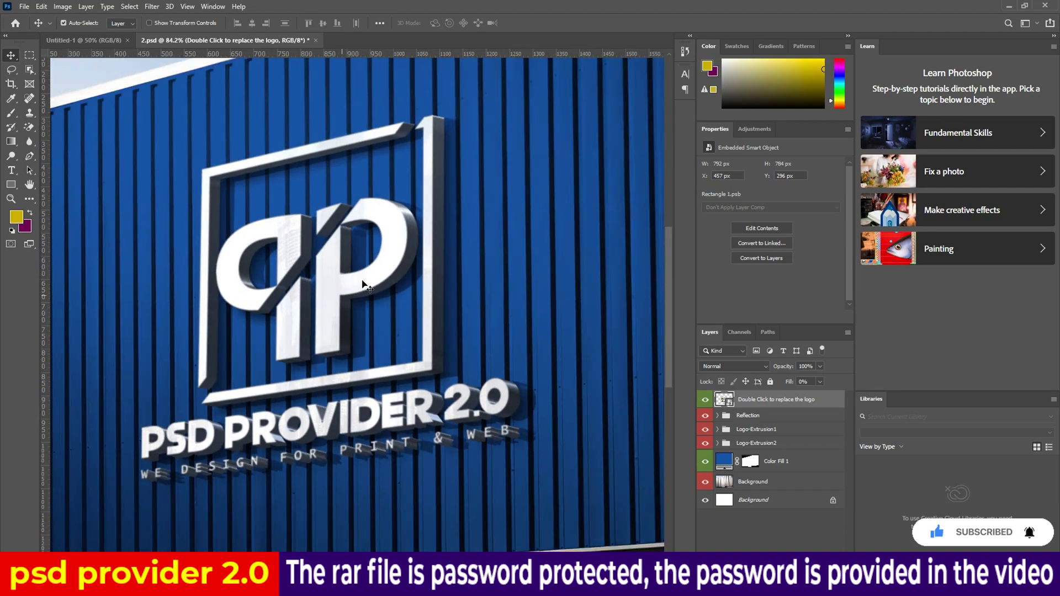
Close 2.psd without saving and bring the mockup folder back up.
{"action": "left_click", "coordinate": [315, 40]}
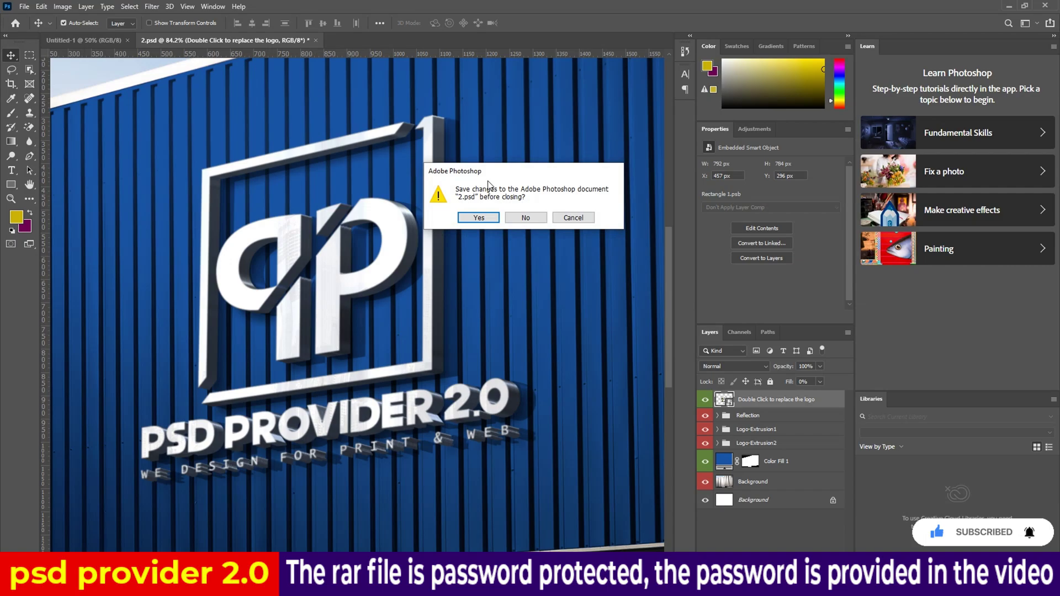
{"action": "left_click", "coordinate": [525, 218]}
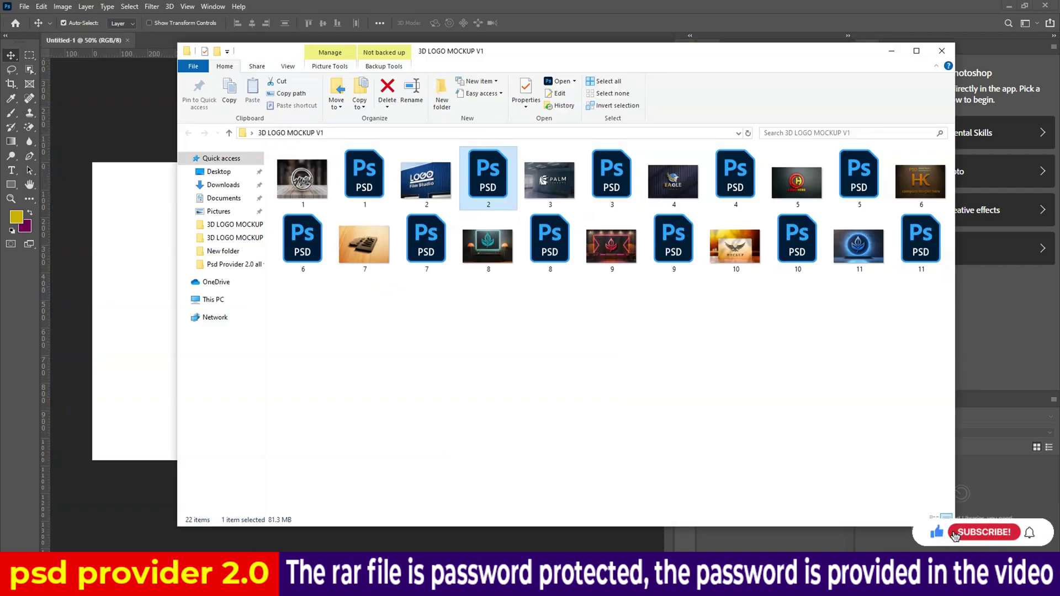
{"action": "left_click", "coordinate": [414, 522]}
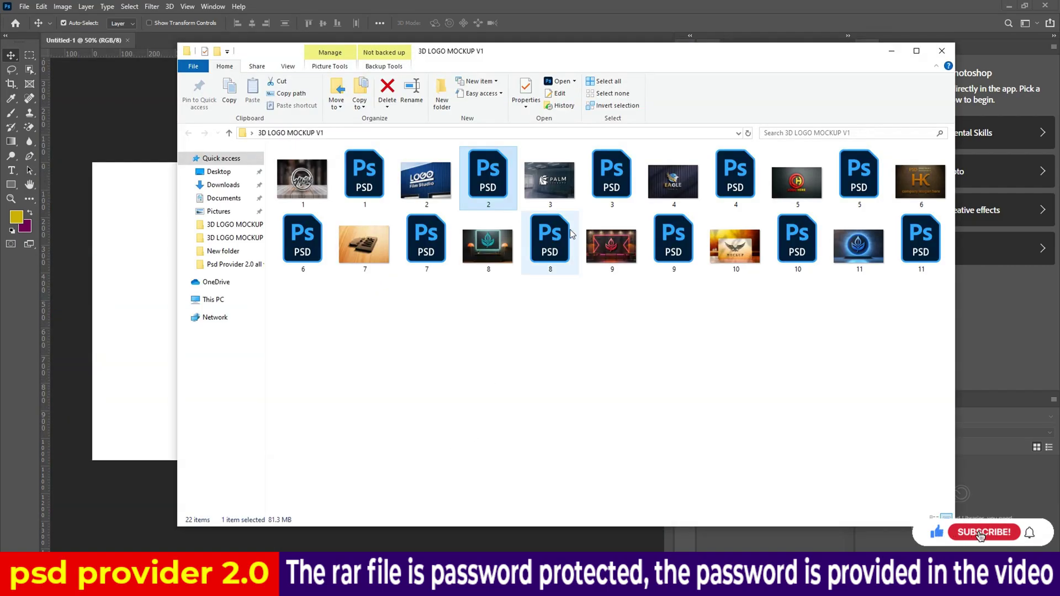
Open 3.psd, hide guides, and hide the PALM THERAPY logo in the Your Text_Logo HERE smart object.
{"action": "double_click", "coordinate": [603, 187]}
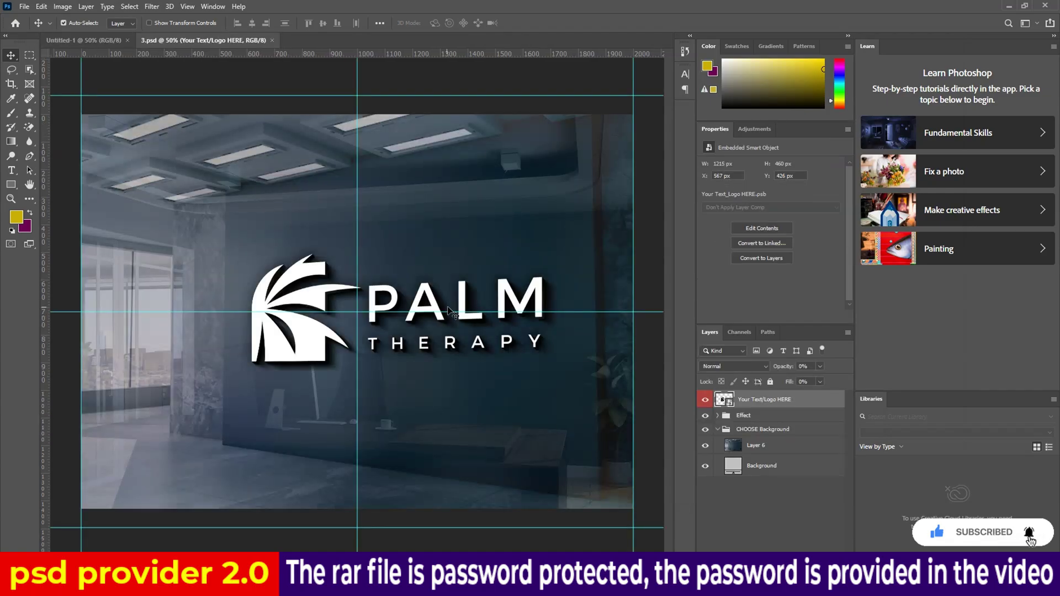
{"action": "key", "text": "ctrl+semicolon"}
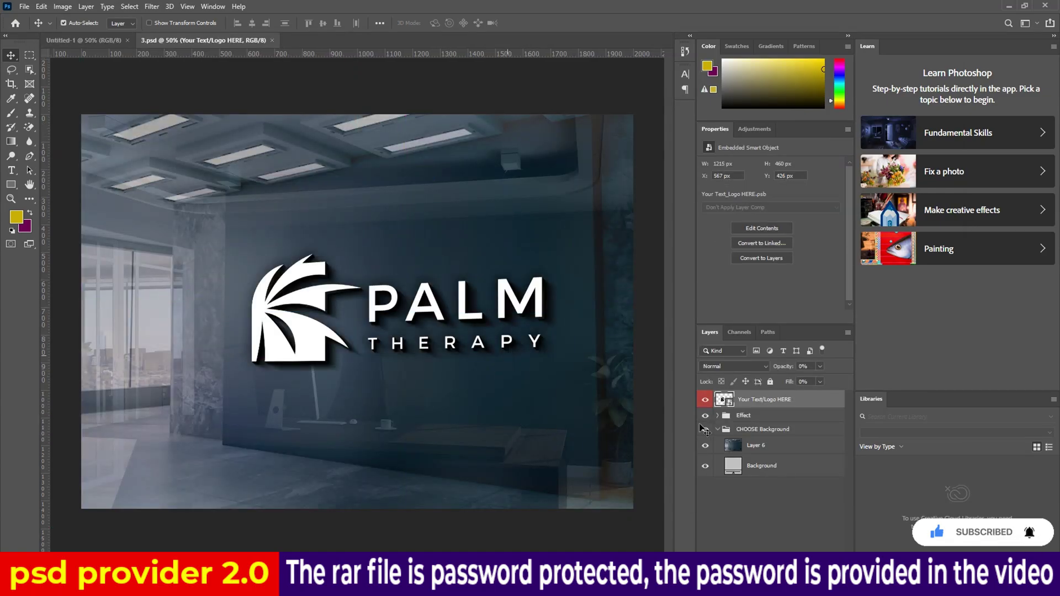
{"action": "double_click", "coordinate": [725, 400]}
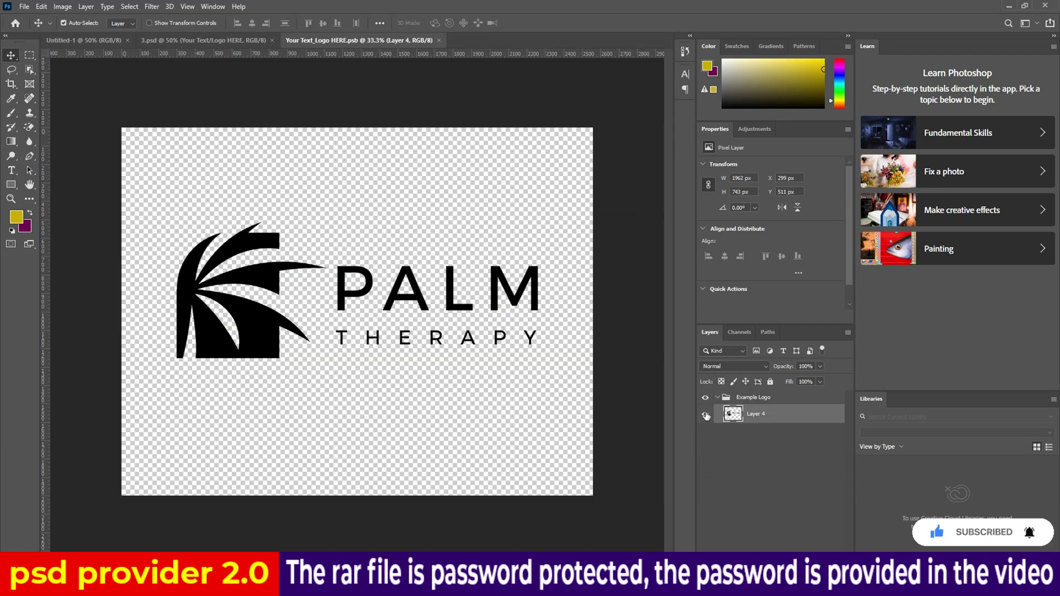
{"action": "left_click", "coordinate": [705, 414]}
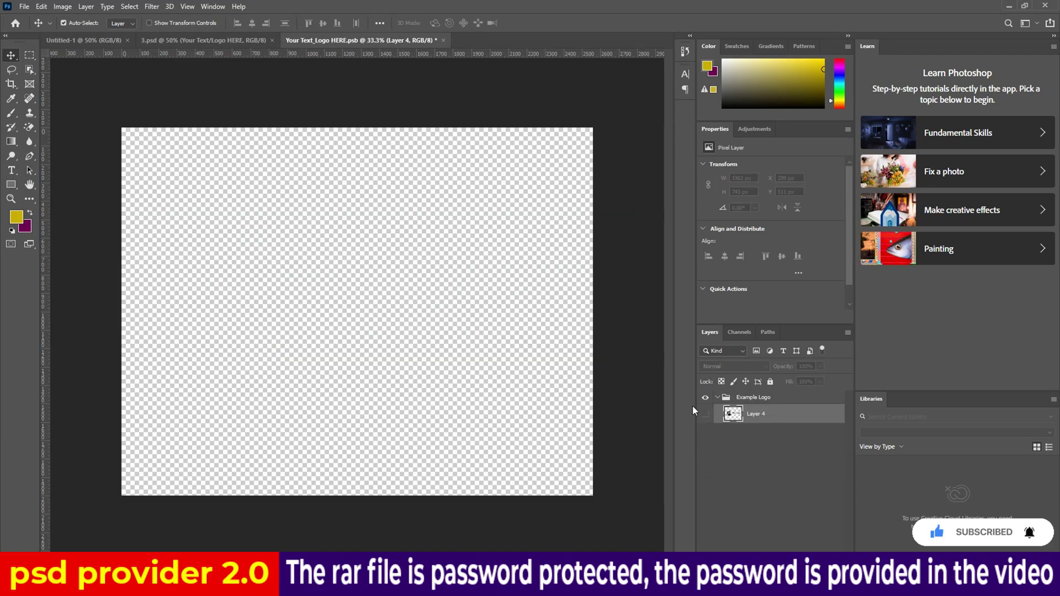
{"action": "left_click", "coordinate": [1008, 7]}
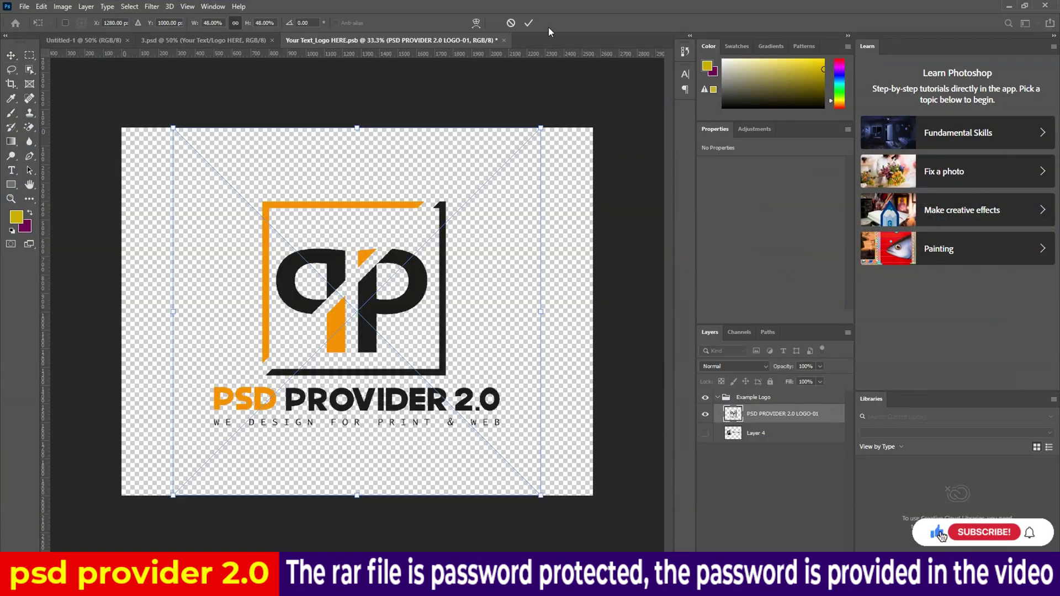
Commit the placed PSD PROVIDER 2.0 logo, save the smart object, and close its contents.
{"action": "left_click", "coordinate": [528, 22]}
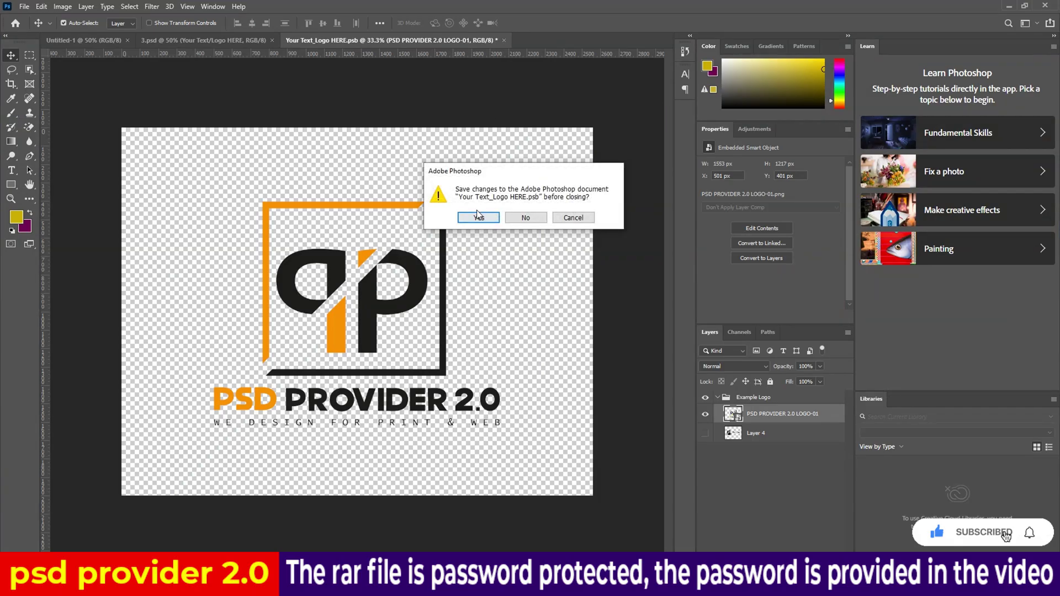
{"action": "left_click", "coordinate": [479, 217]}
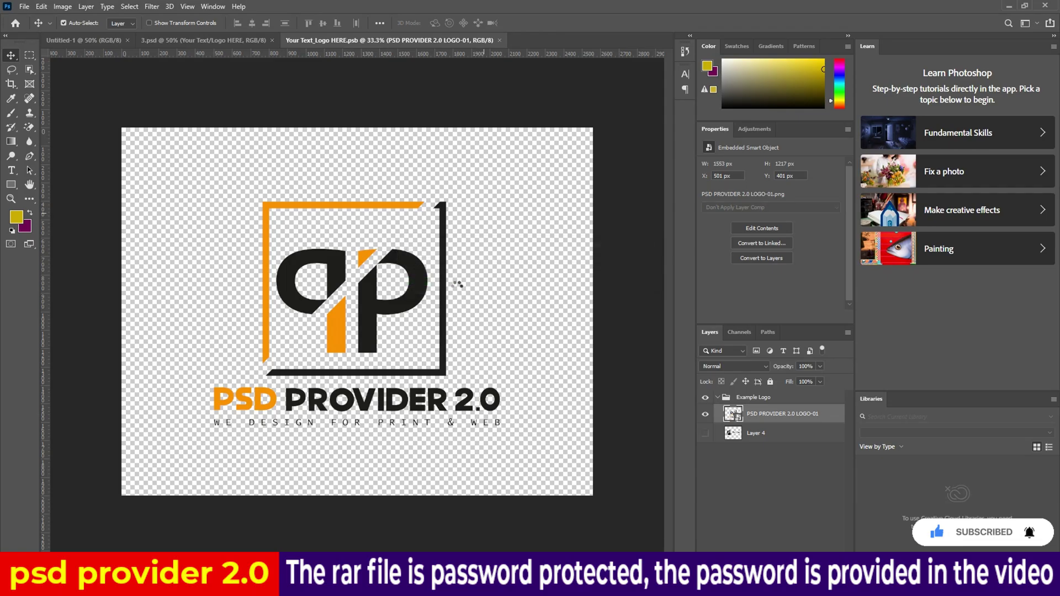
{"action": "key", "text": "ctrl+w"}
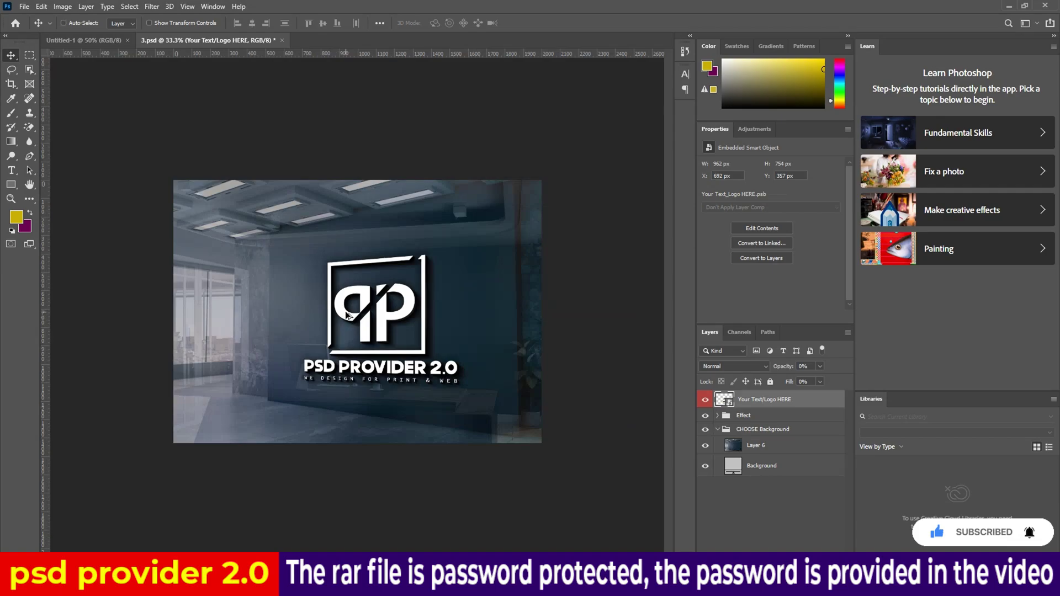
Zoom to check the logo on the office wall, then close 3.psd without saving.
{"action": "scroll", "coordinate": [359, 309], "scroll_direction": "up", "scroll_amount": 5}
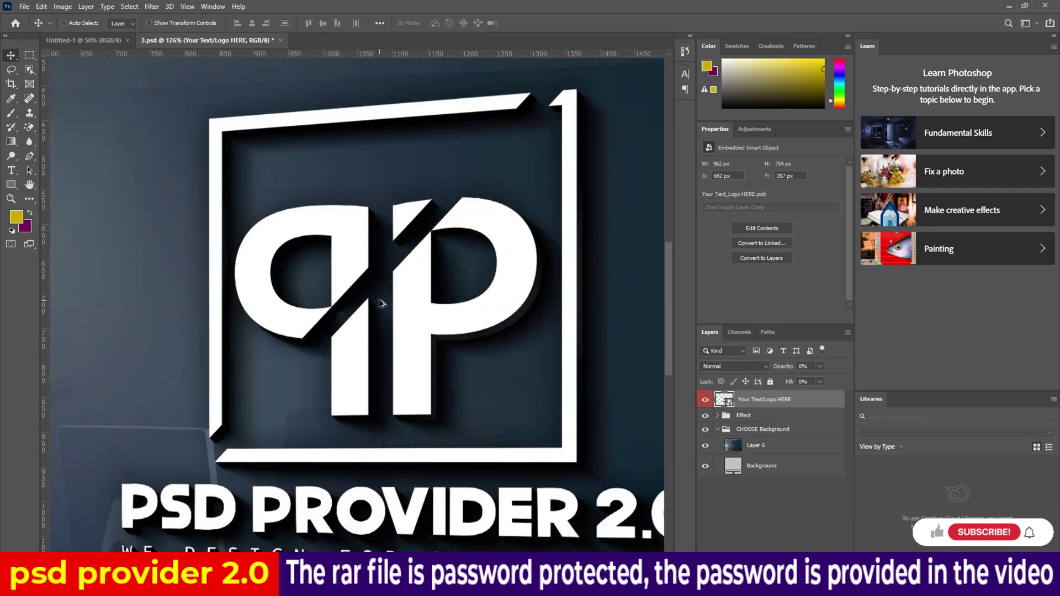
{"action": "scroll", "coordinate": [379, 302], "scroll_direction": "down", "scroll_amount": 2}
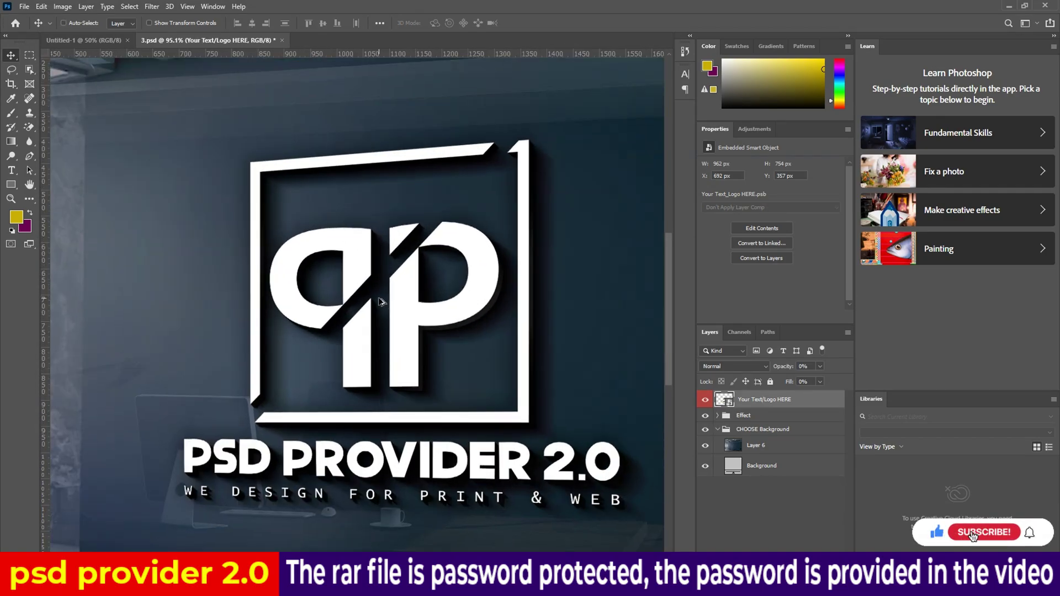
{"action": "scroll", "coordinate": [380, 301], "scroll_direction": "down", "scroll_amount": 3}
{"action": "scroll", "coordinate": [381, 300], "scroll_direction": "up", "scroll_amount": 3}
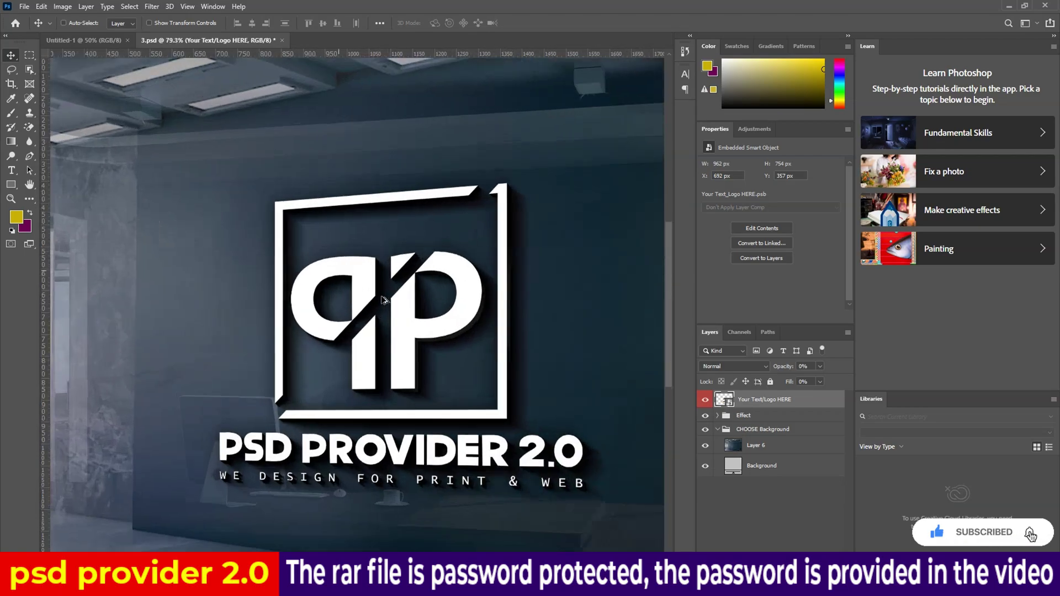
{"action": "scroll", "coordinate": [381, 299], "scroll_direction": "up", "scroll_amount": 1}
{"action": "scroll", "coordinate": [381, 300], "scroll_direction": "down", "scroll_amount": 2}
{"action": "scroll", "coordinate": [382, 299], "scroll_direction": "down", "scroll_amount": 2}
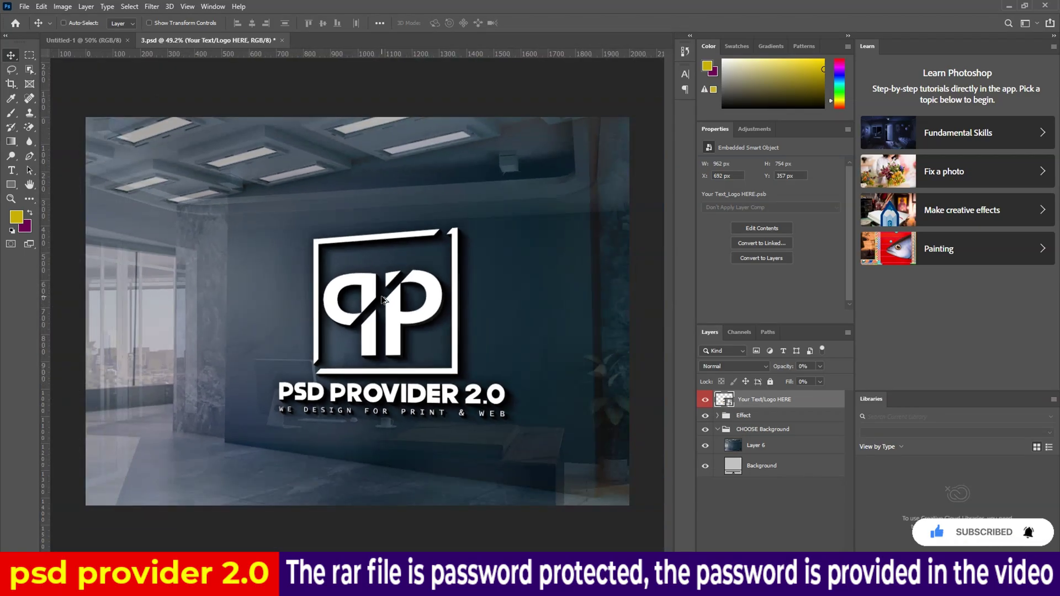
{"action": "scroll", "coordinate": [382, 300], "scroll_direction": "up", "scroll_amount": 1}
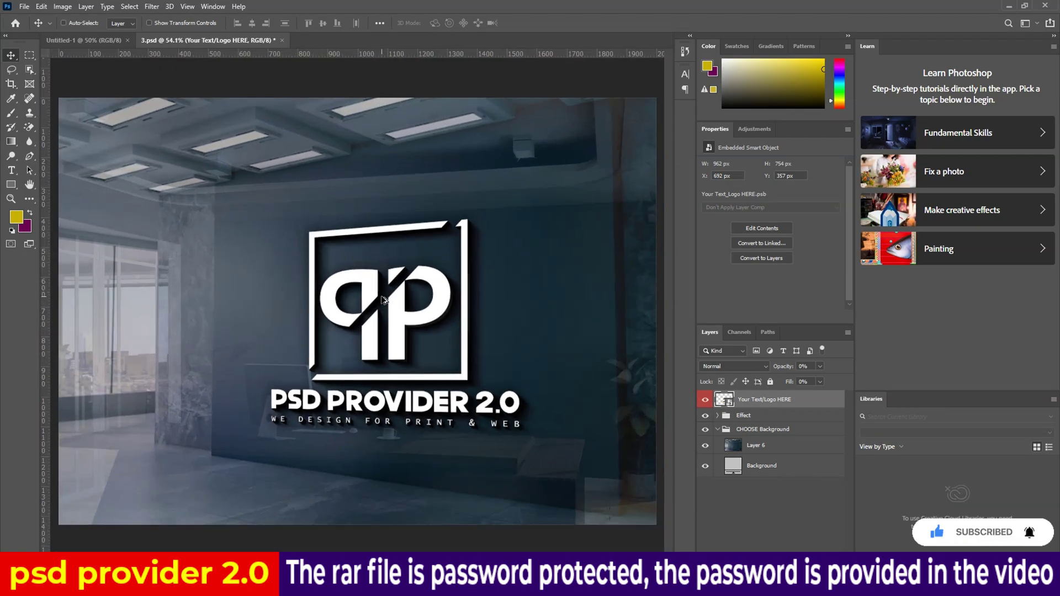
{"action": "left_click", "coordinate": [282, 40]}
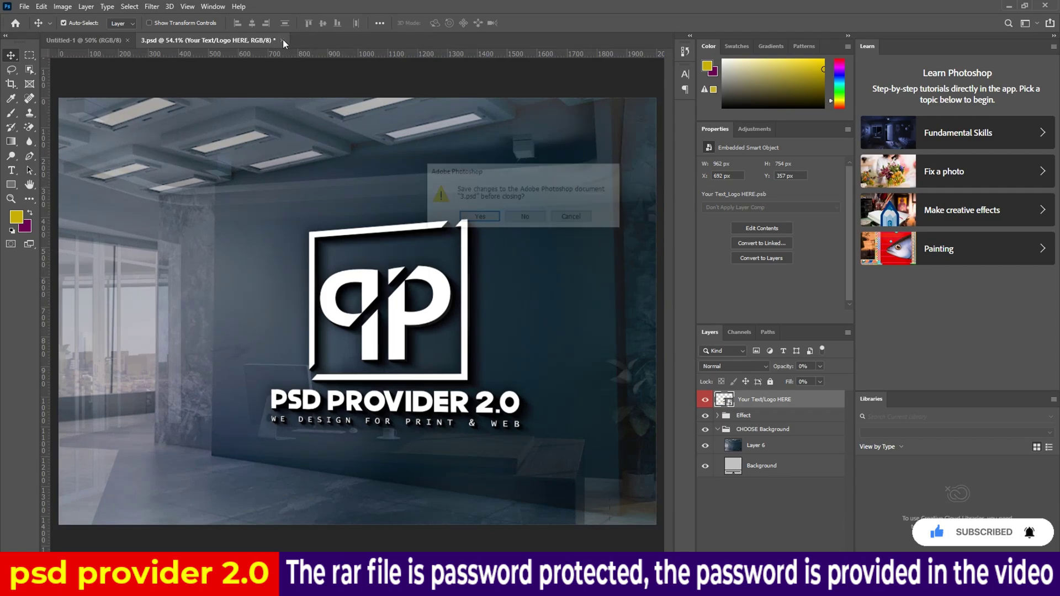
{"action": "left_click", "coordinate": [526, 218]}
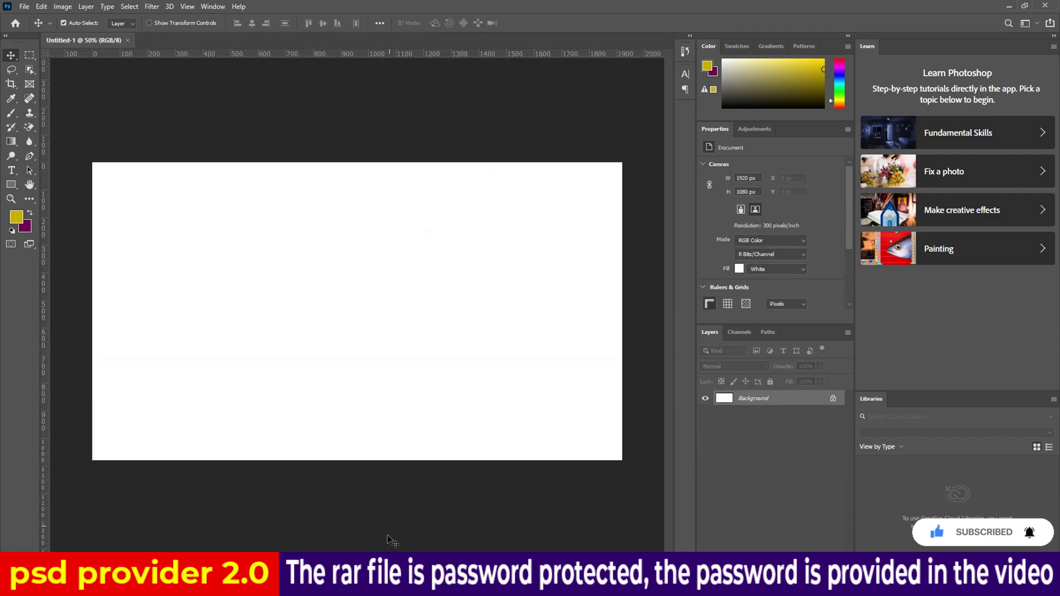
Open 4.psd, edit the 'Place your logo here' smart object, and hide the Sample Logo eagle.
{"action": "left_click", "coordinate": [412, 519]}
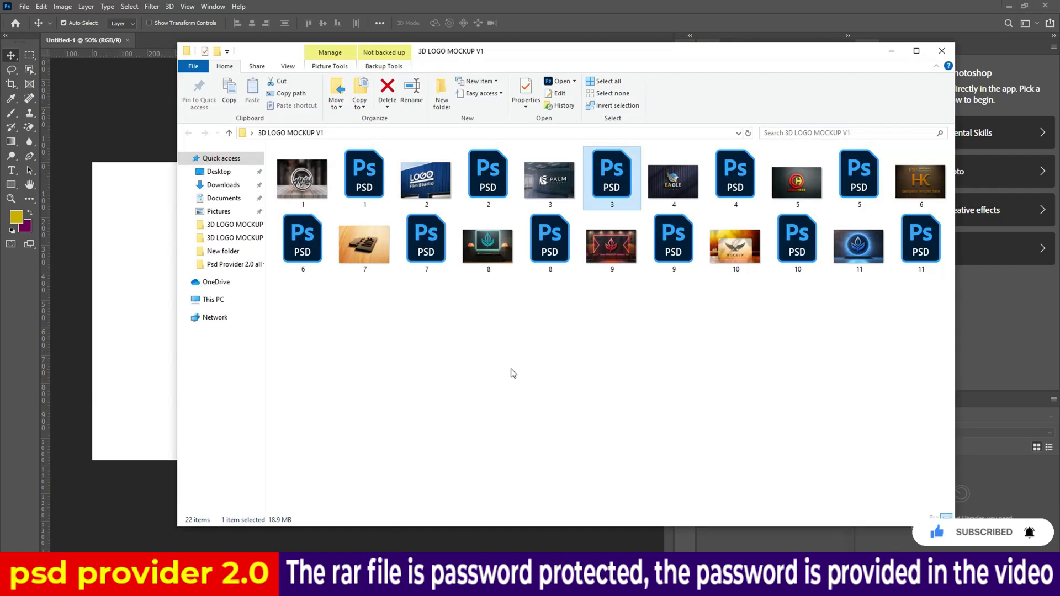
{"action": "double_click", "coordinate": [735, 175]}
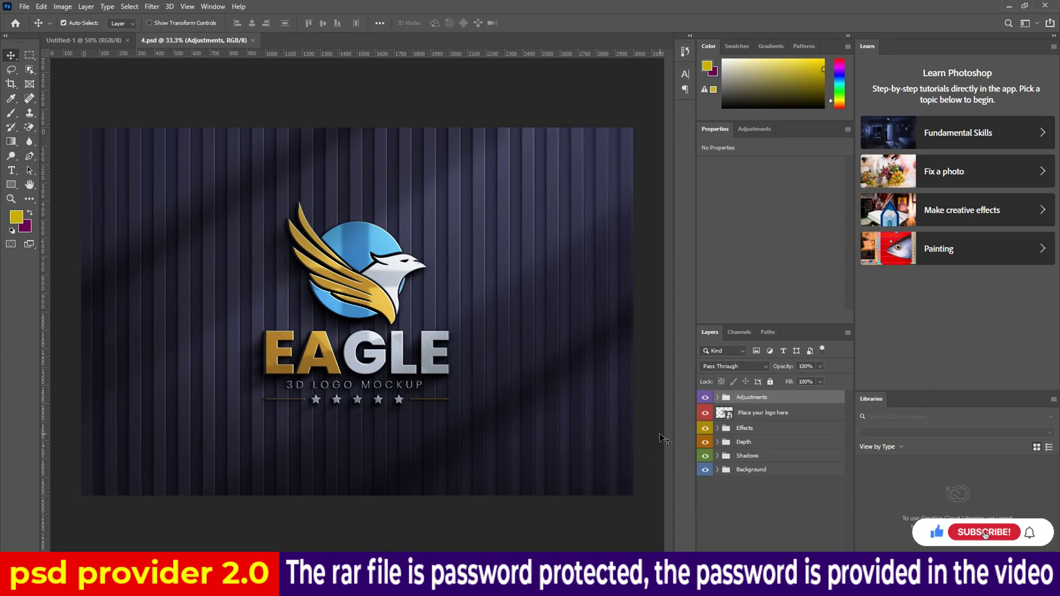
{"action": "double_click", "coordinate": [722, 414]}
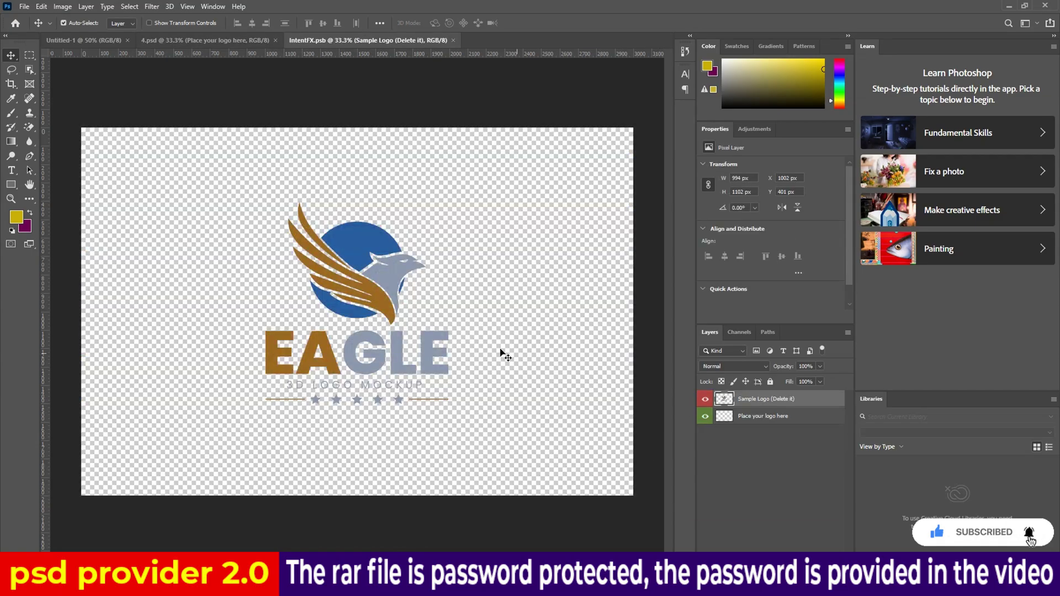
{"action": "left_click", "coordinate": [704, 399]}
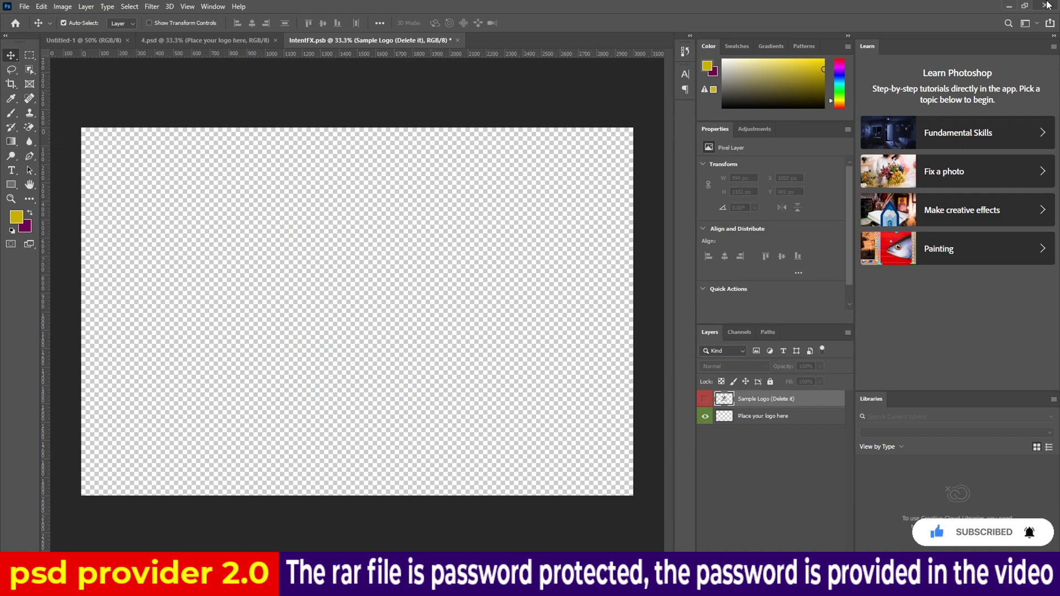
{"action": "left_click", "coordinate": [1008, 6]}
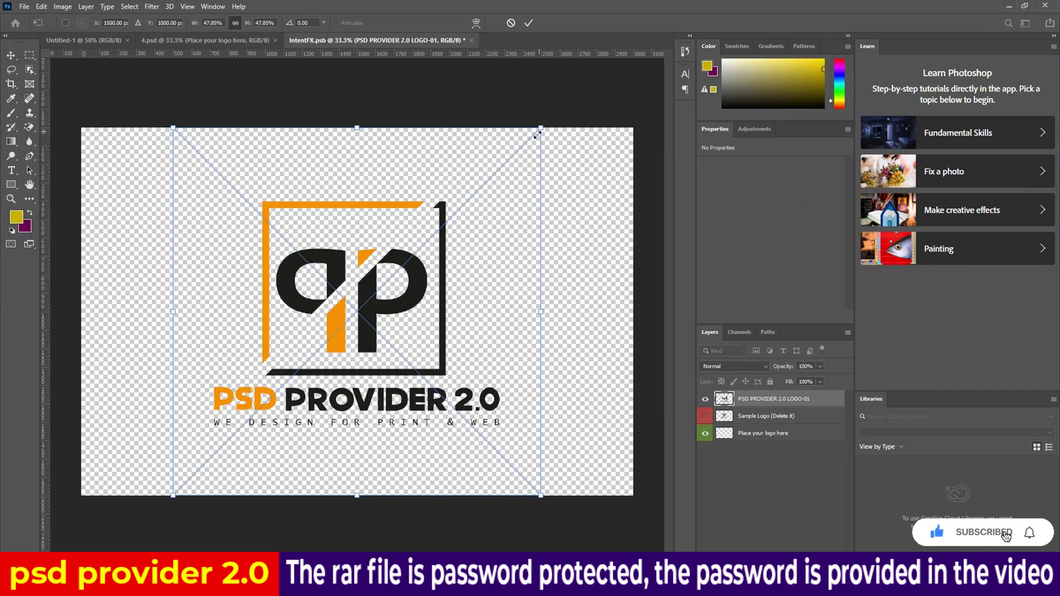
Scale the placed PSD PROVIDER 2.0 logo to about 38% and save the smart object.
{"action": "left_click_drag", "start_coordinate": [537, 135], "coordinate": [500, 171]}
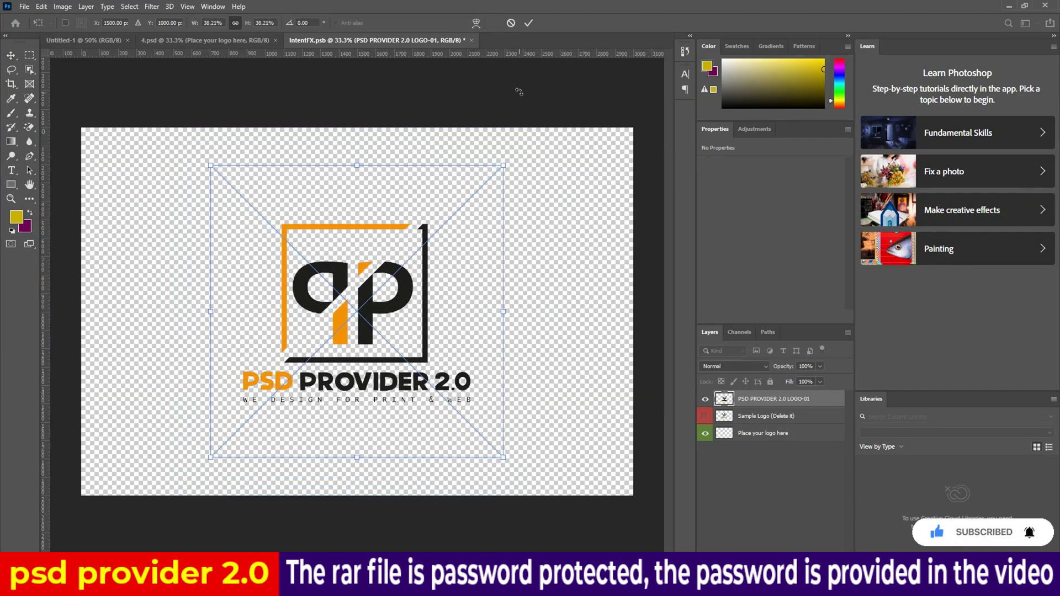
{"action": "left_click", "coordinate": [526, 24]}
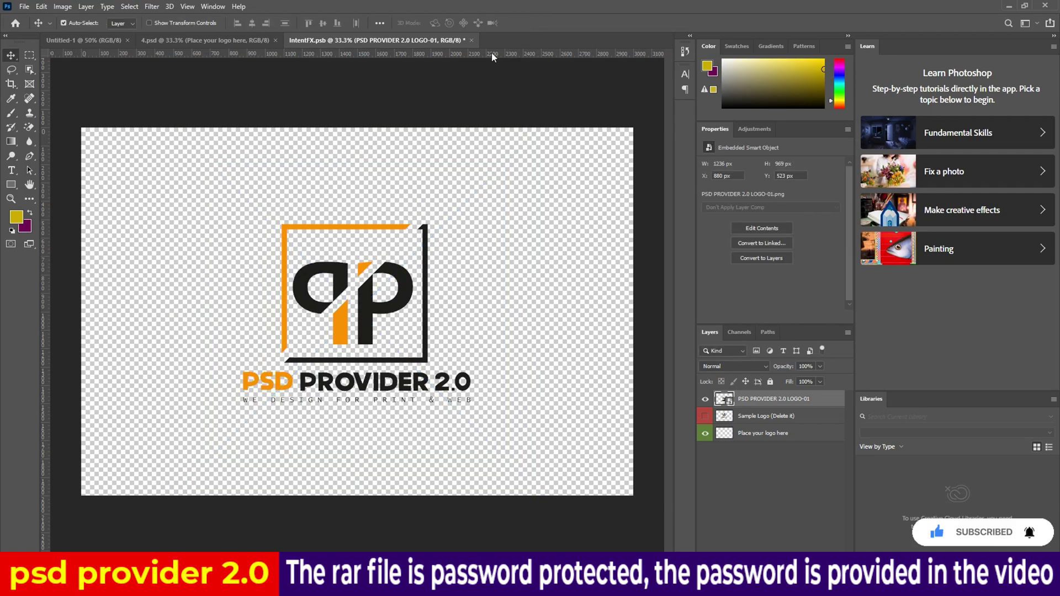
{"action": "left_click", "coordinate": [472, 41]}
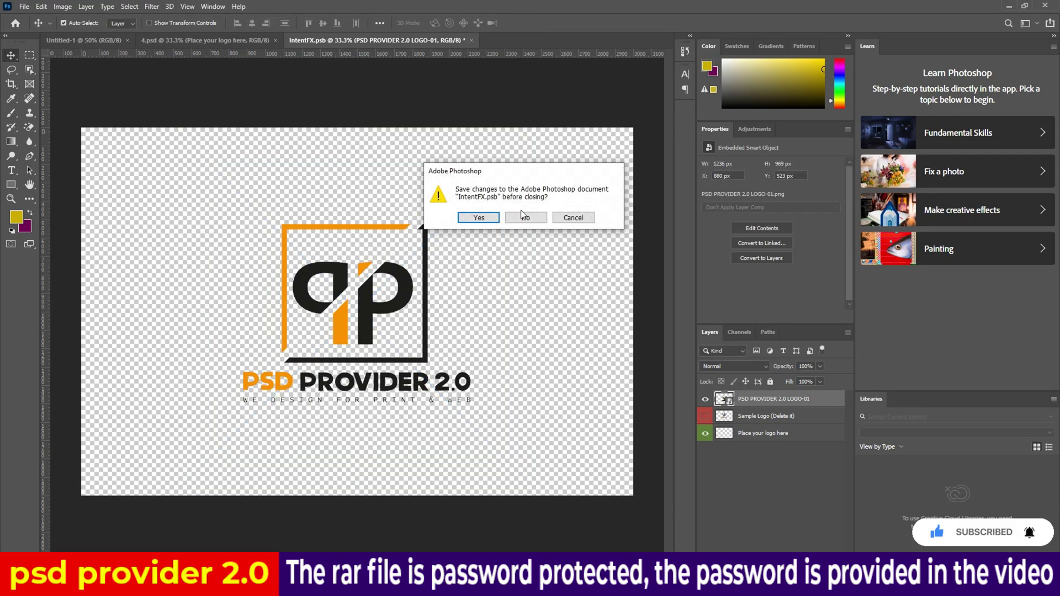
{"action": "left_click", "coordinate": [479, 217]}
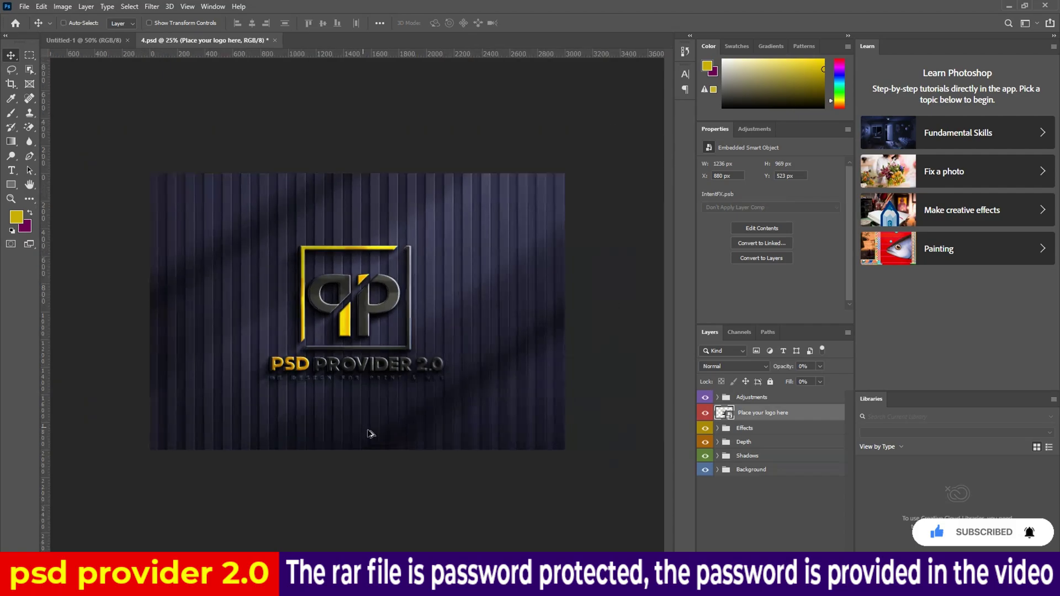
Zoom to inspect the logo on the dark striped wall, then close 4.psd.
{"action": "scroll", "coordinate": [366, 433], "scroll_direction": "up", "scroll_amount": 2}
{"action": "scroll", "coordinate": [407, 391], "scroll_direction": "up", "scroll_amount": 2}
{"action": "scroll", "coordinate": [367, 377], "scroll_direction": "up", "scroll_amount": 3}
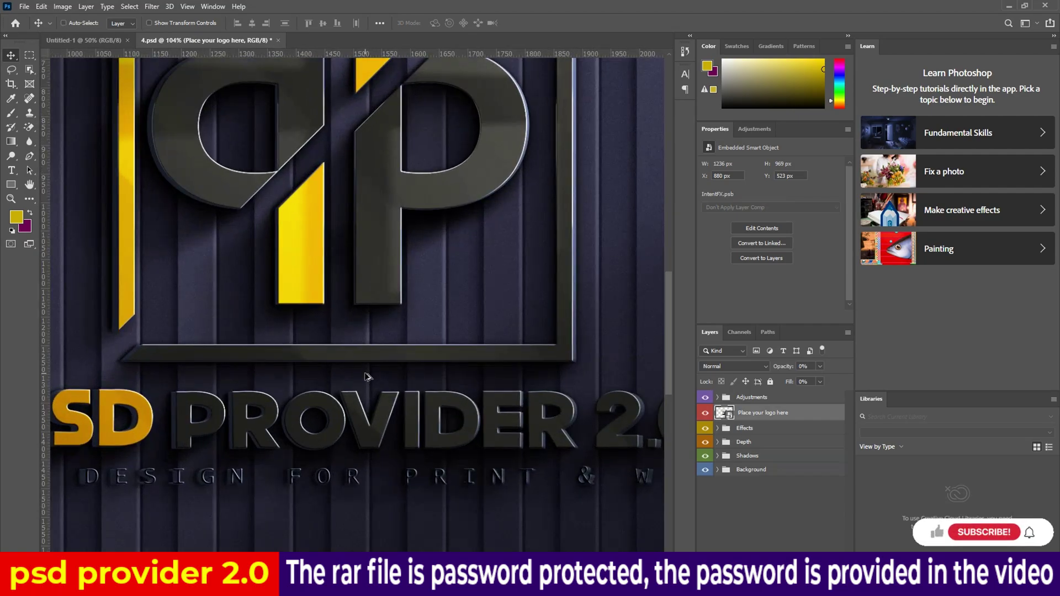
{"action": "scroll", "coordinate": [367, 377], "scroll_direction": "down", "scroll_amount": 3}
{"action": "scroll", "coordinate": [353, 310], "scroll_direction": "up", "scroll_amount": 2}
{"action": "scroll", "coordinate": [348, 281], "scroll_direction": "up", "scroll_amount": 1}
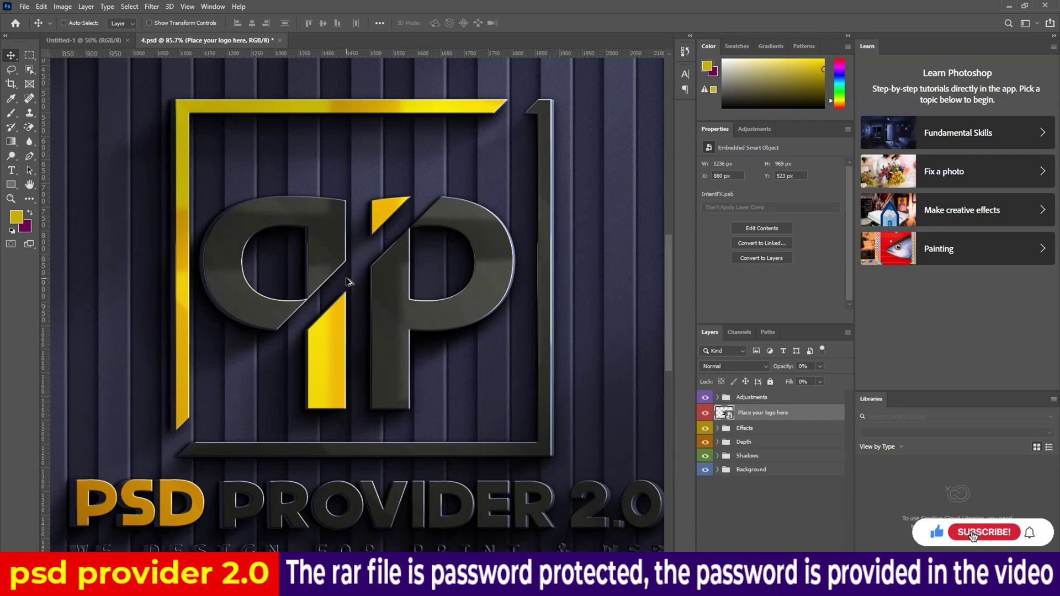
{"action": "scroll", "coordinate": [348, 282], "scroll_direction": "down", "scroll_amount": 1}
{"action": "scroll", "coordinate": [312, 356], "scroll_direction": "up", "scroll_amount": 2}
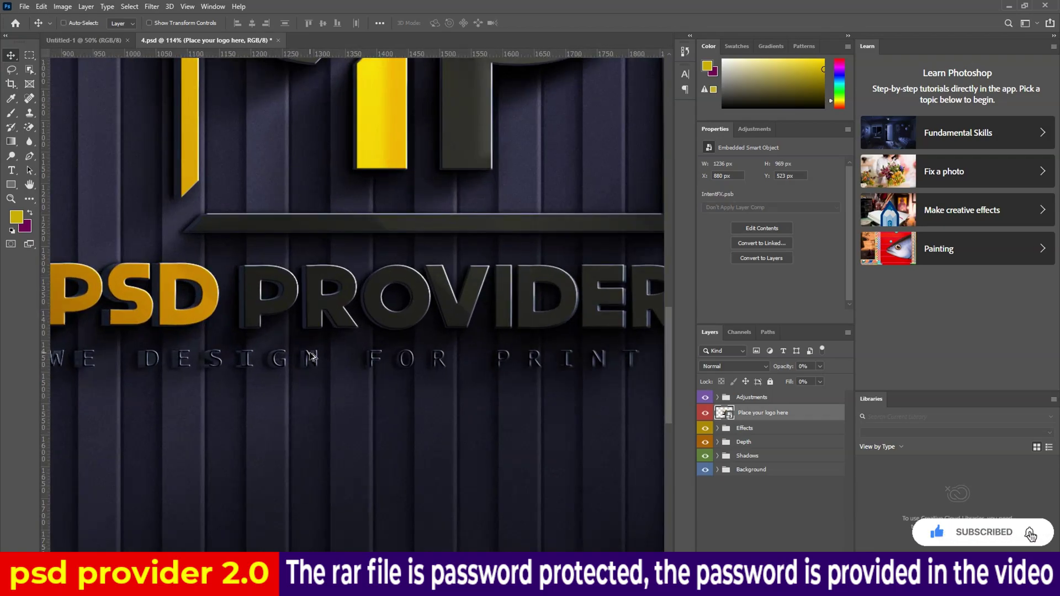
{"action": "scroll", "coordinate": [326, 340], "scroll_direction": "down", "scroll_amount": 2}
{"action": "scroll", "coordinate": [342, 321], "scroll_direction": "down", "scroll_amount": 1}
{"action": "scroll", "coordinate": [358, 301], "scroll_direction": "up", "scroll_amount": 2}
{"action": "scroll", "coordinate": [372, 288], "scroll_direction": "down", "scroll_amount": 1}
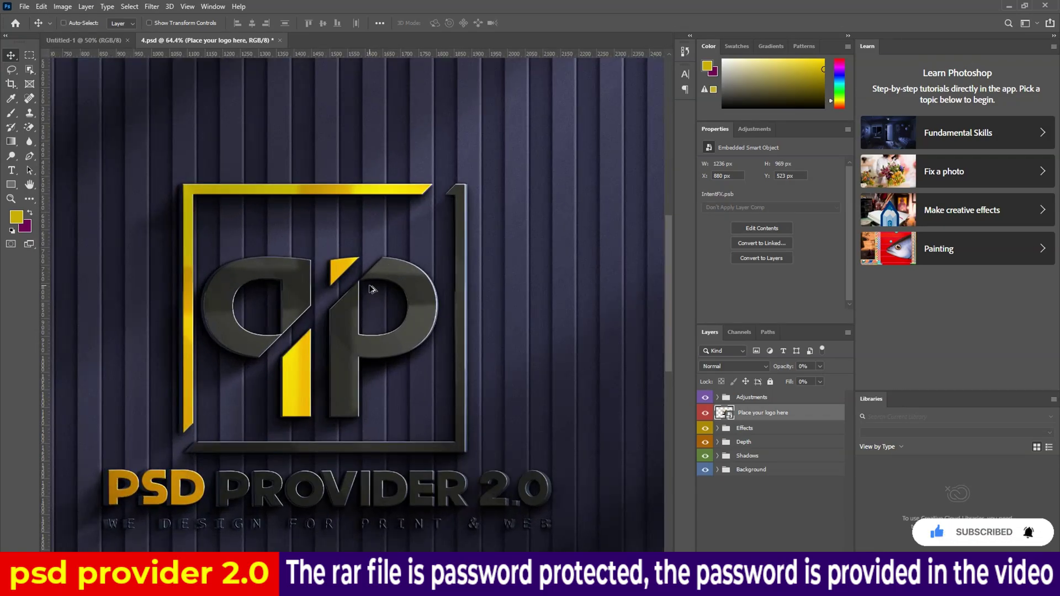
{"action": "scroll", "coordinate": [371, 288], "scroll_direction": "down", "scroll_amount": 2}
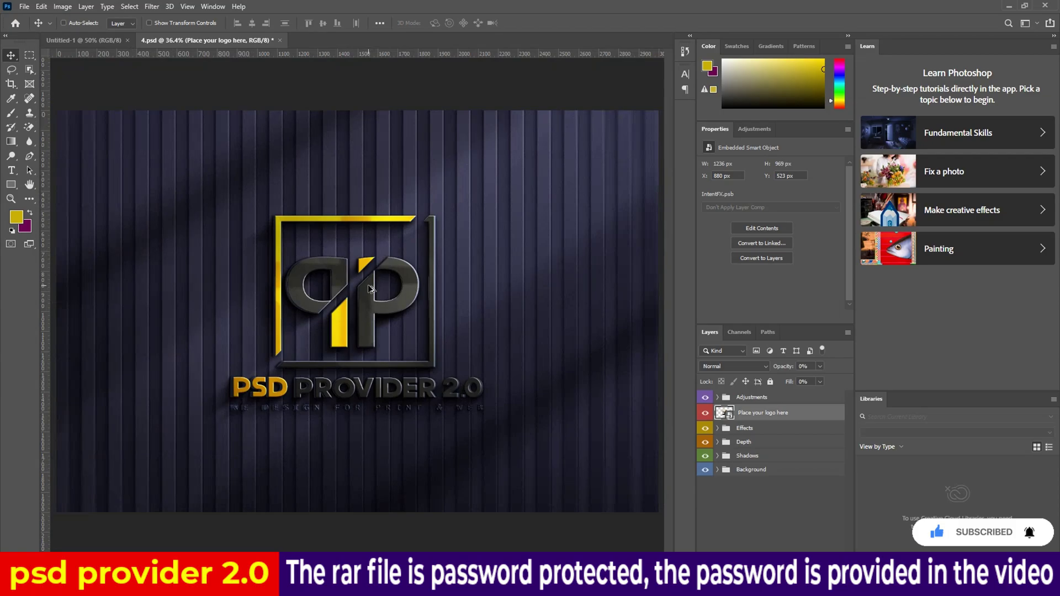
{"action": "left_click", "coordinate": [280, 41]}
Finish closing 4.psd, open 5.psd, and hide the sample LOGO HERE in the [YOUR LOGO HERE] smart object.
{"action": "left_click", "coordinate": [525, 215]}
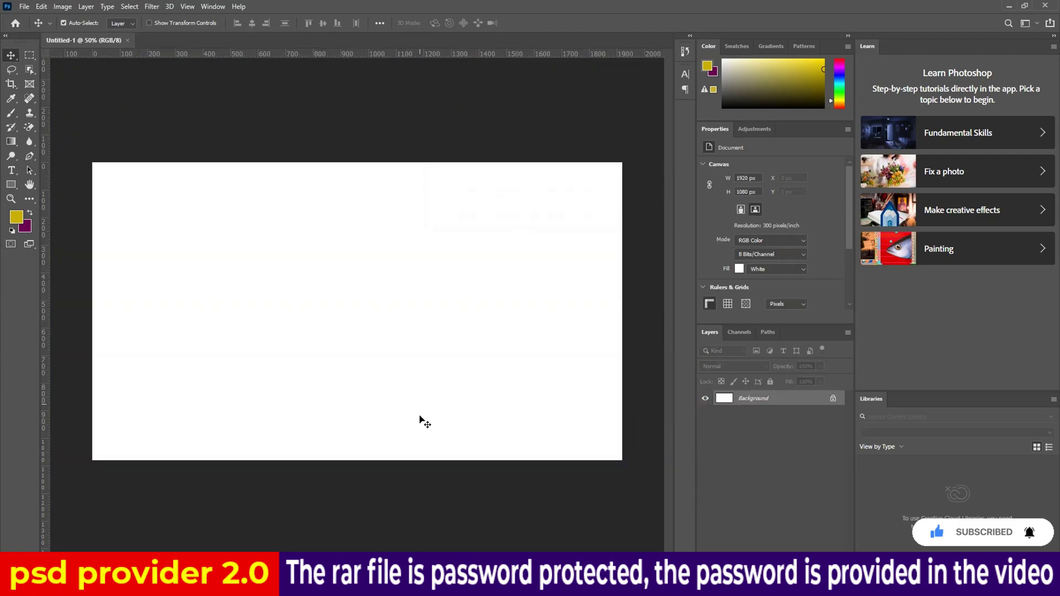
{"action": "left_click", "coordinate": [419, 524]}
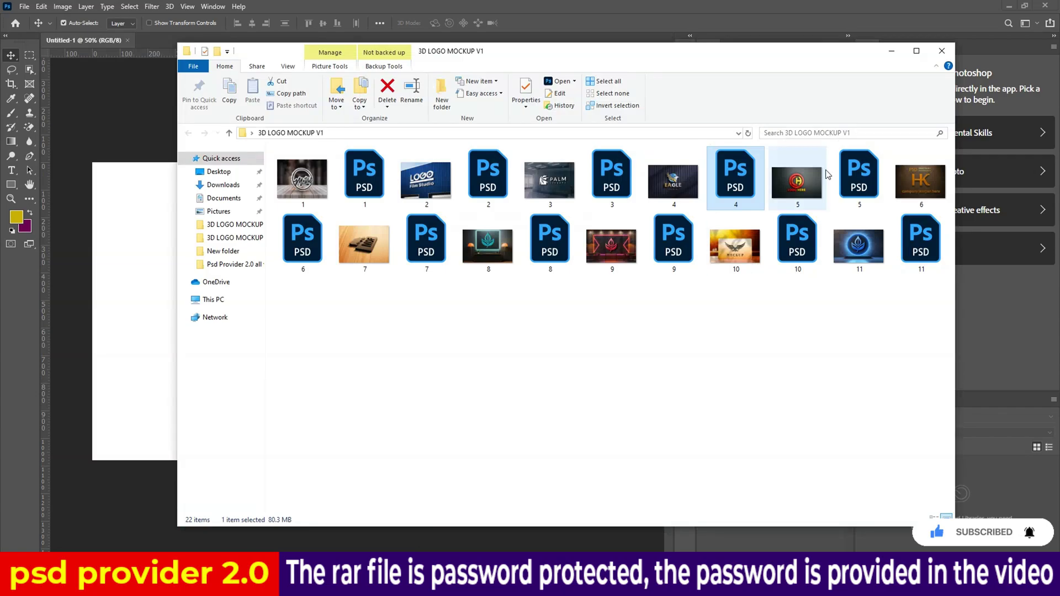
{"action": "left_click", "coordinate": [857, 191]}
{"action": "double_click", "coordinate": [857, 191]}
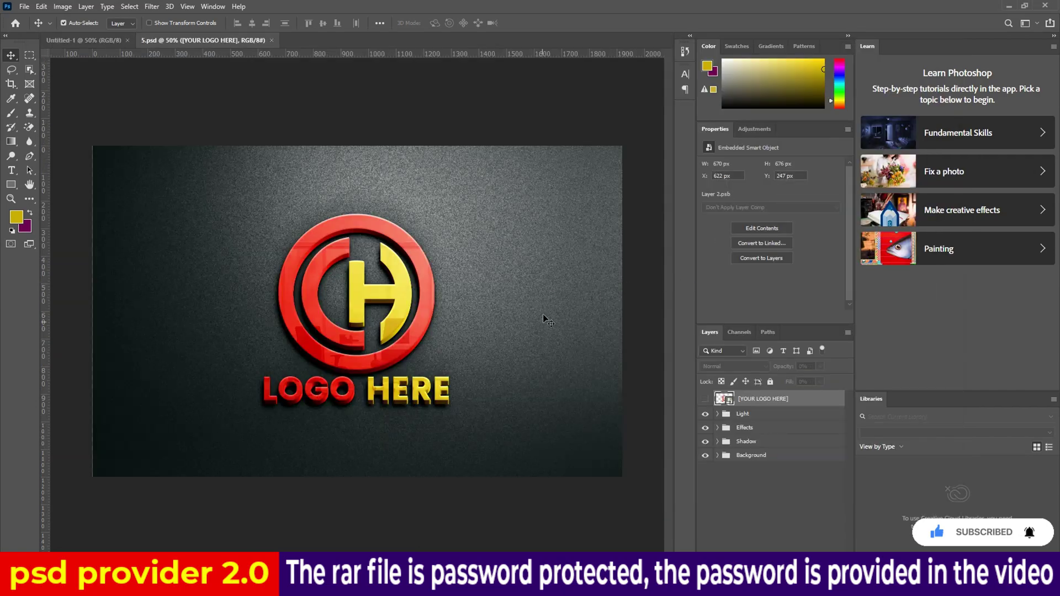
{"action": "double_click", "coordinate": [724, 398]}
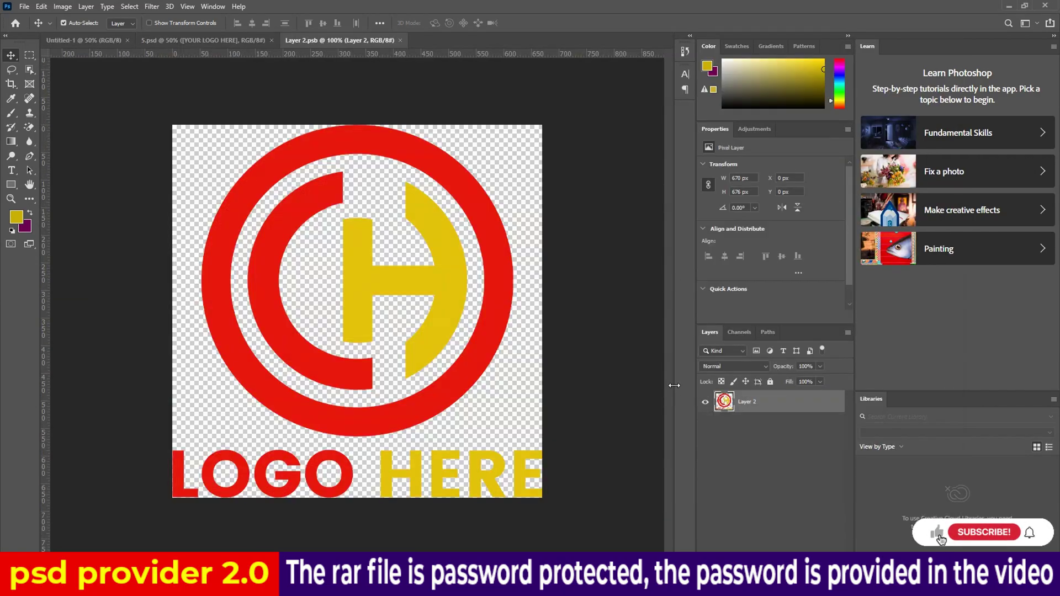
{"action": "left_click", "coordinate": [707, 402]}
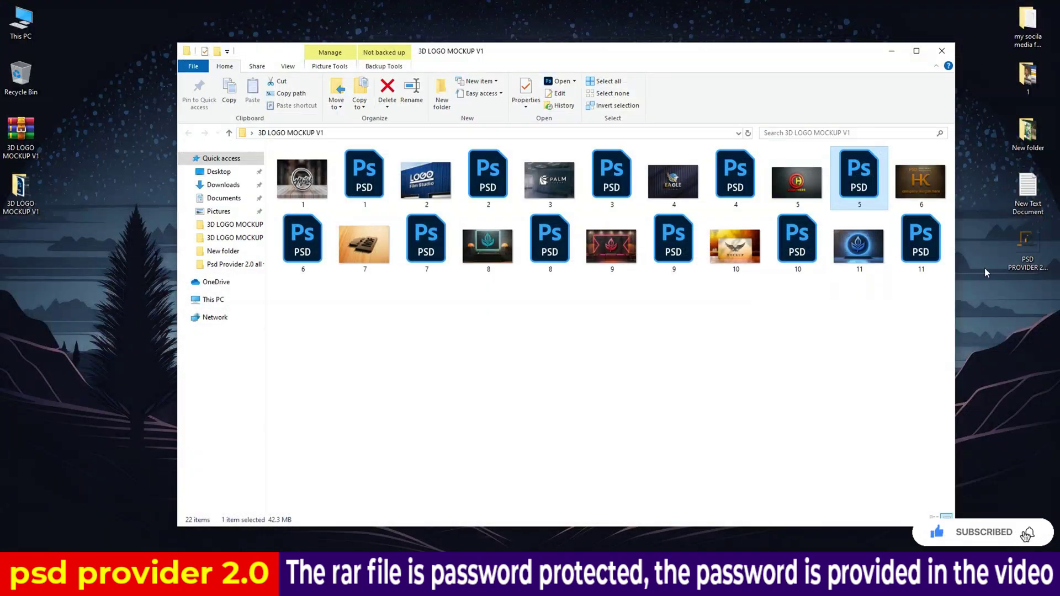
Place the PSD PROVIDER 2.0 logo in the Layer 2 contents, commit, and save them.
{"action": "left_click_drag", "start_coordinate": [1027, 246], "coordinate": [600, 482]}
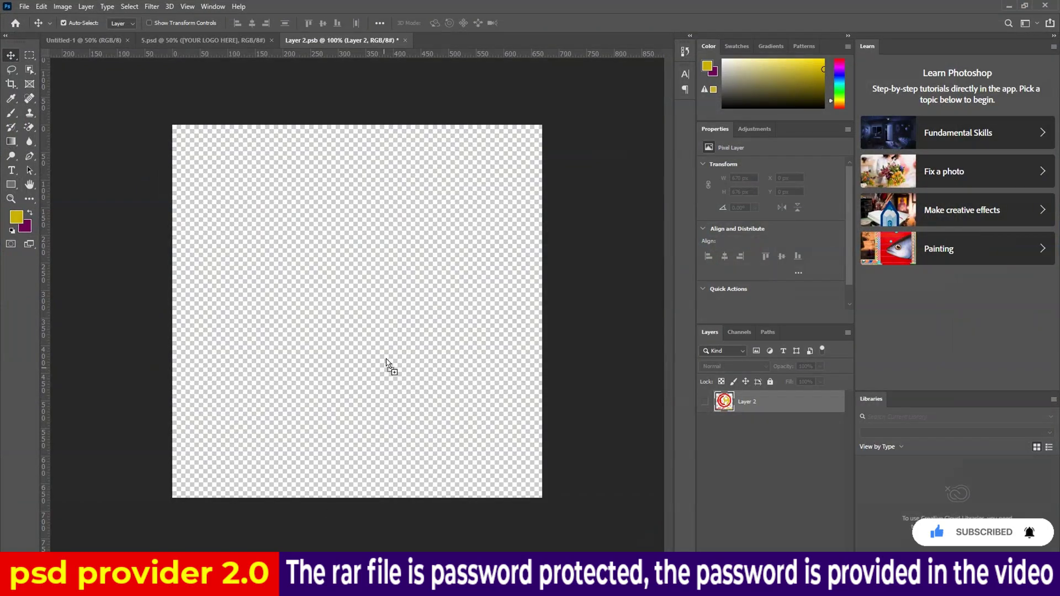
{"action": "left_click_drag", "start_coordinate": [376, 425], "coordinate": [392, 367]}
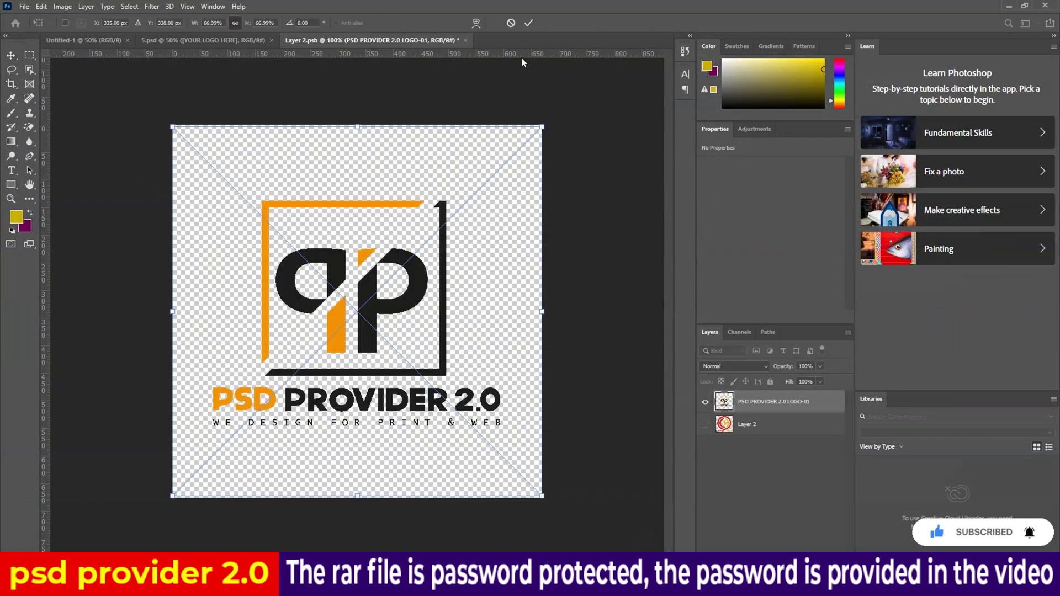
{"action": "left_click", "coordinate": [526, 26]}
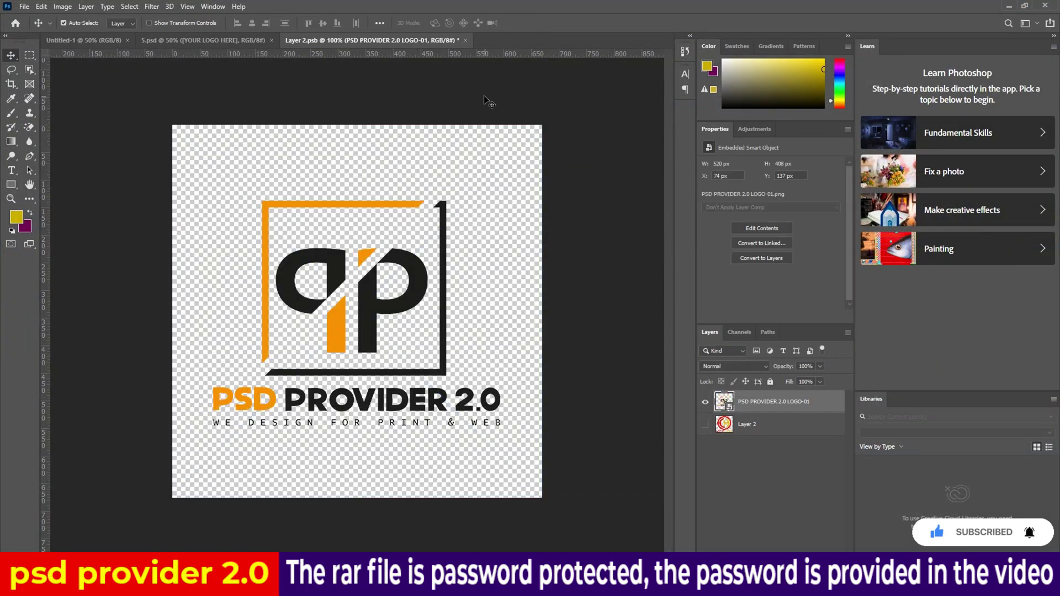
{"action": "left_click", "coordinate": [465, 40]}
{"action": "left_click", "coordinate": [473, 220]}
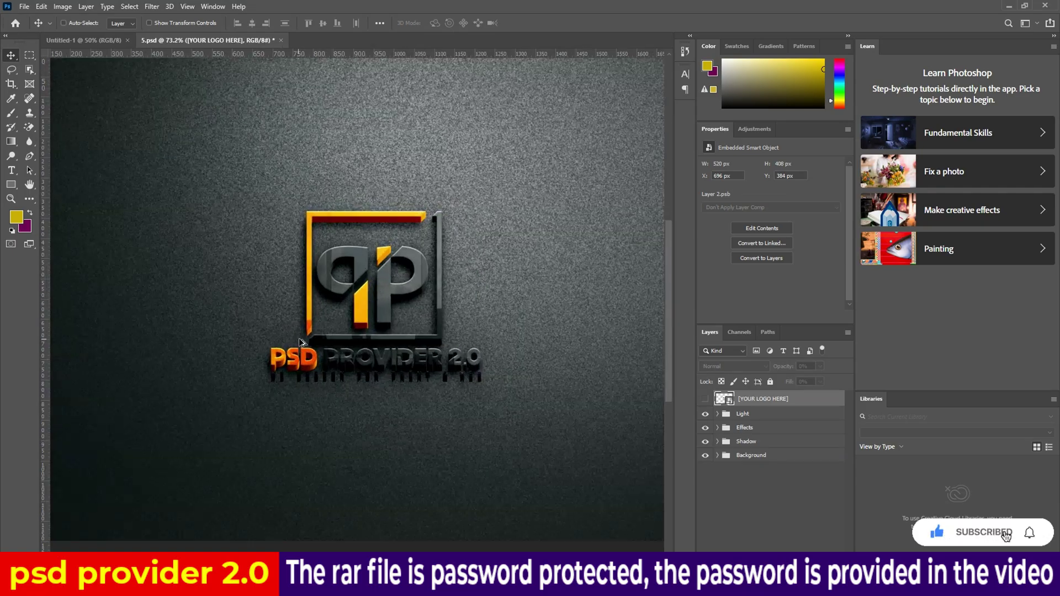
{"action": "scroll", "coordinate": [322, 345], "scroll_direction": "up", "scroll_amount": 3}
{"action": "scroll", "coordinate": [322, 345], "scroll_direction": "up", "scroll_amount": 3}
{"action": "scroll", "coordinate": [227, 379], "scroll_direction": "down", "scroll_amount": 2}
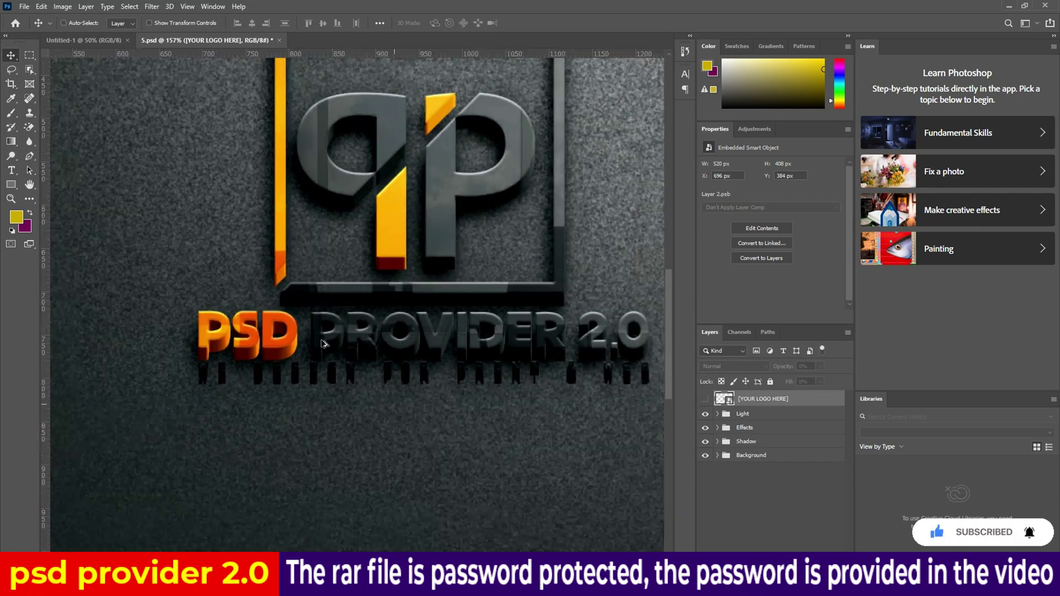
{"action": "scroll", "coordinate": [226, 380], "scroll_direction": "down", "scroll_amount": 2}
{"action": "scroll", "coordinate": [398, 193], "scroll_direction": "up", "scroll_amount": 3}
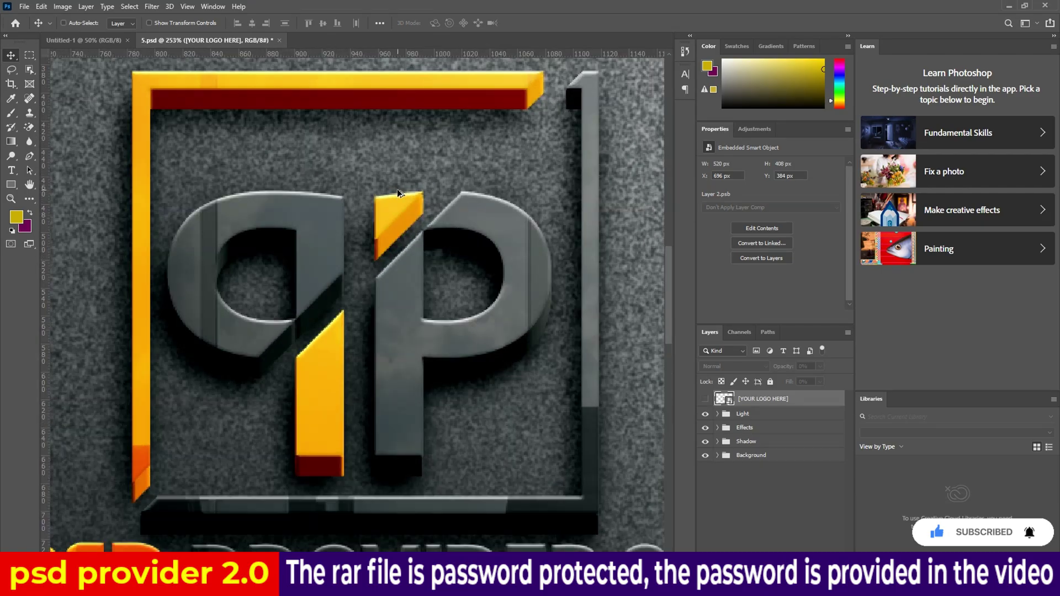
{"action": "scroll", "coordinate": [397, 194], "scroll_direction": "down", "scroll_amount": 2}
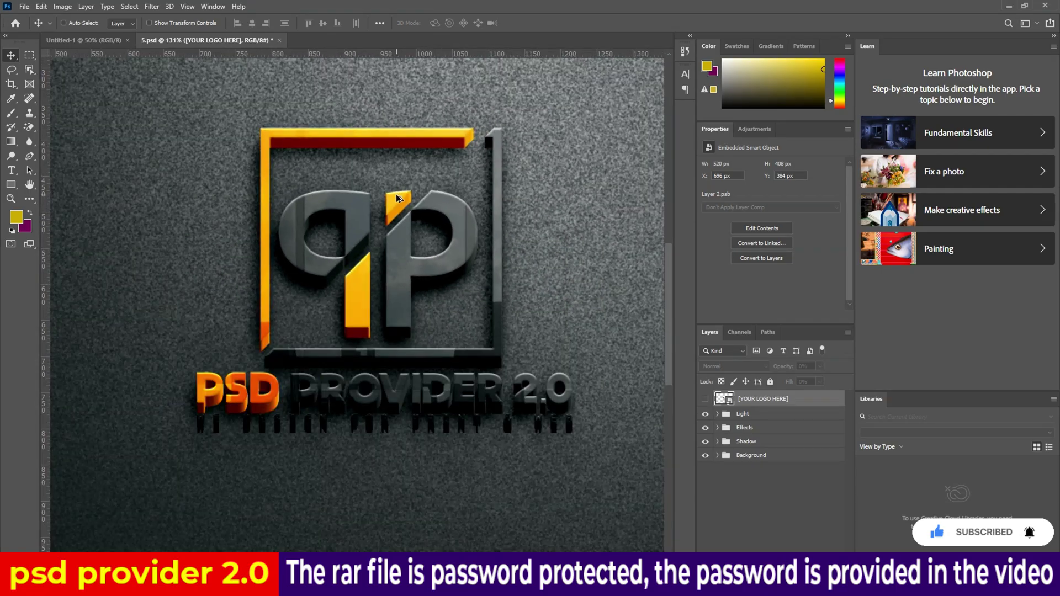
{"action": "scroll", "coordinate": [395, 194], "scroll_direction": "down", "scroll_amount": 1}
{"action": "scroll", "coordinate": [393, 198], "scroll_direction": "down", "scroll_amount": 2}
{"action": "scroll", "coordinate": [390, 204], "scroll_direction": "down", "scroll_amount": 2}
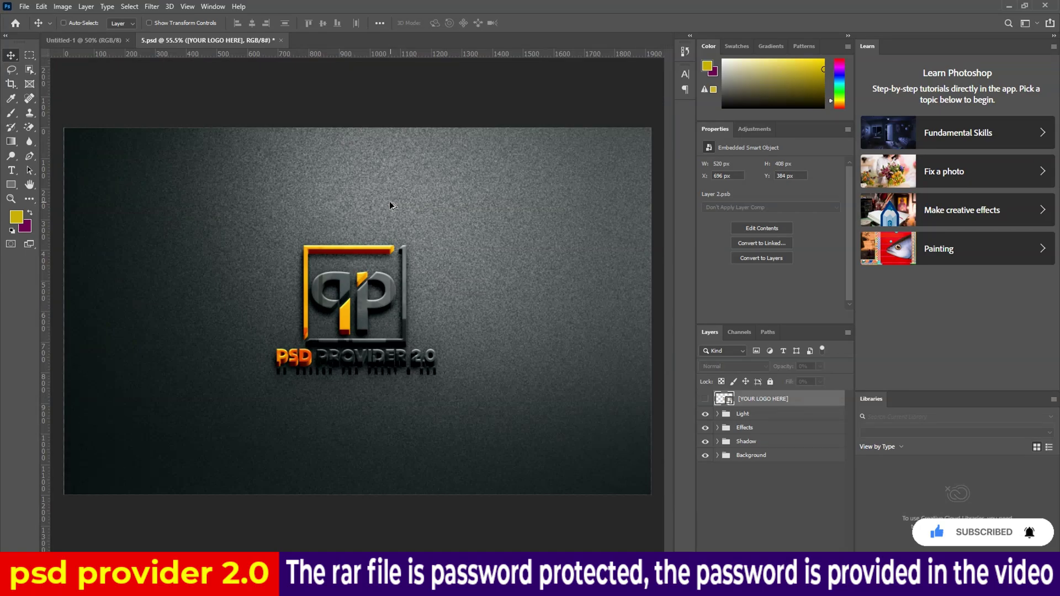
{"action": "key", "text": "ctrl"}
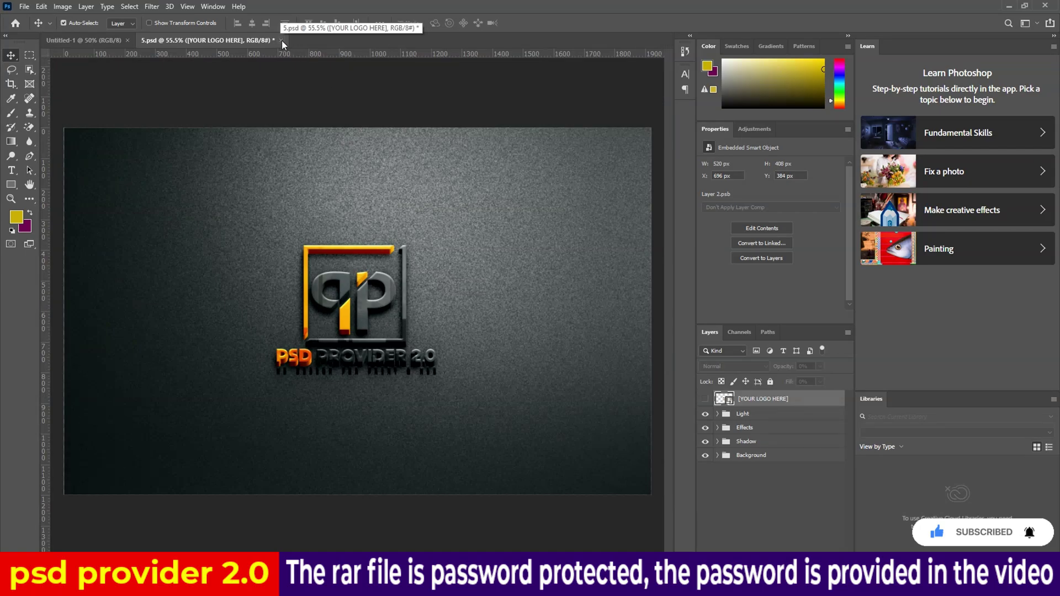
{"action": "left_click", "coordinate": [281, 41]}
Close 5.psd without saving and open mockup 6.psd from the folder.
{"action": "left_click", "coordinate": [525, 218]}
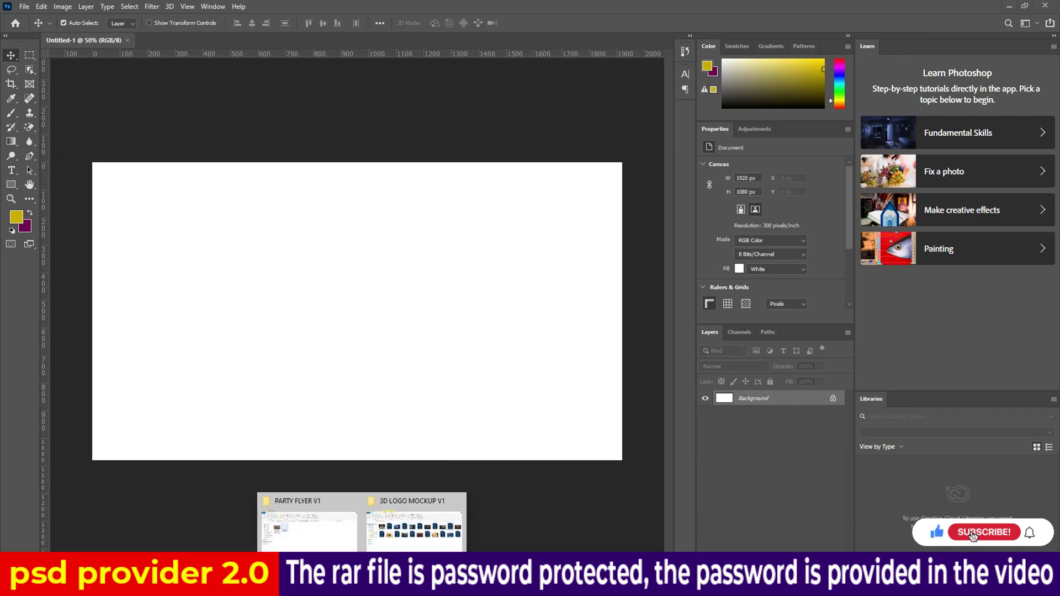
{"action": "left_click", "coordinate": [414, 517]}
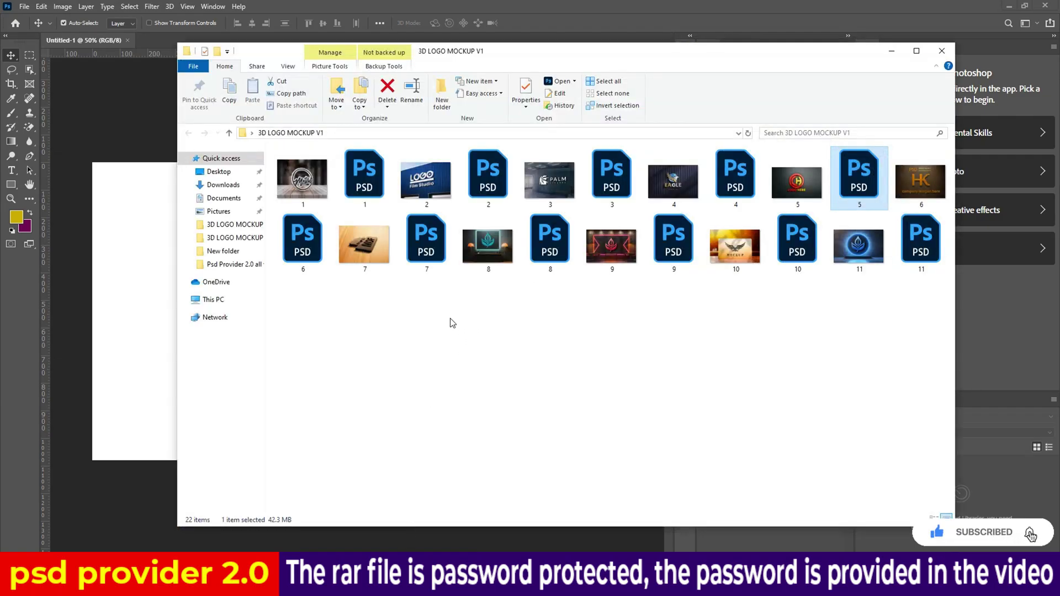
{"action": "double_click", "coordinate": [303, 243]}
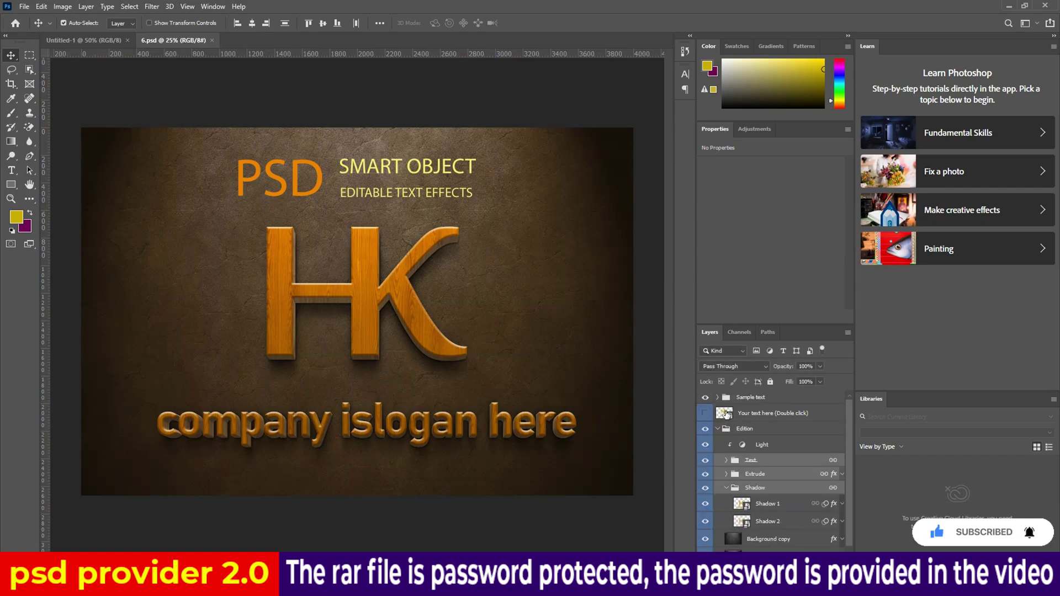
In the Your text.psb smart object, hide the slogan and HK logo, place PSD PROVIDER 2.0, save.
{"action": "double_click", "coordinate": [726, 414]}
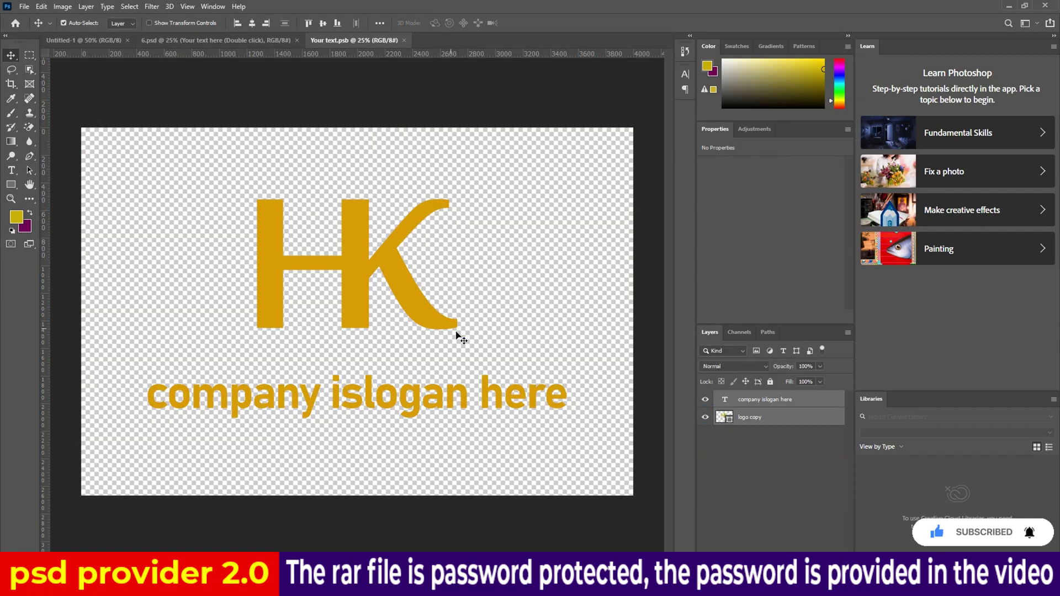
{"action": "left_click", "coordinate": [705, 399]}
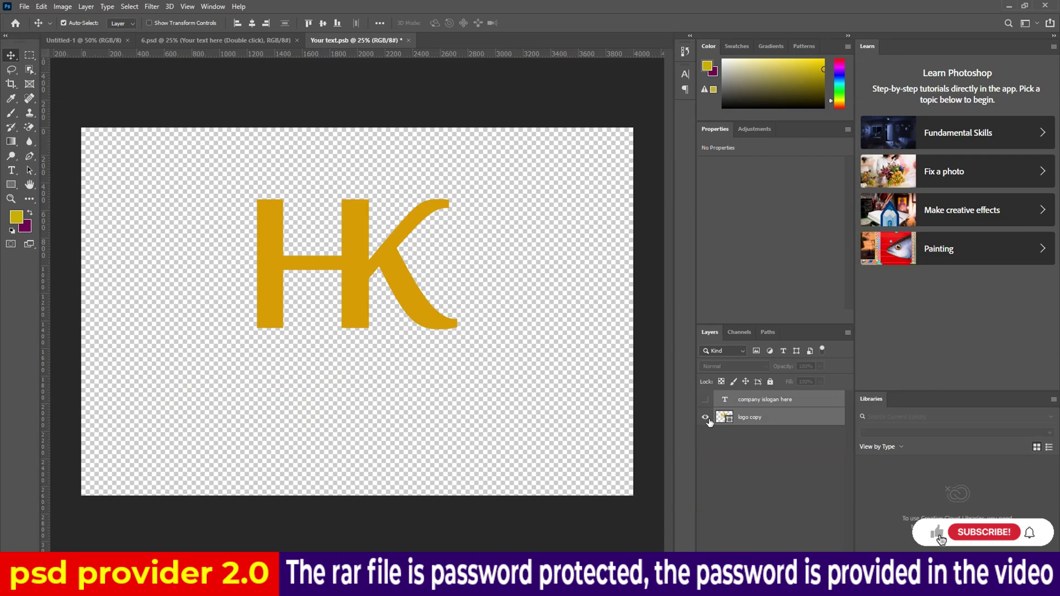
{"action": "left_click", "coordinate": [705, 417]}
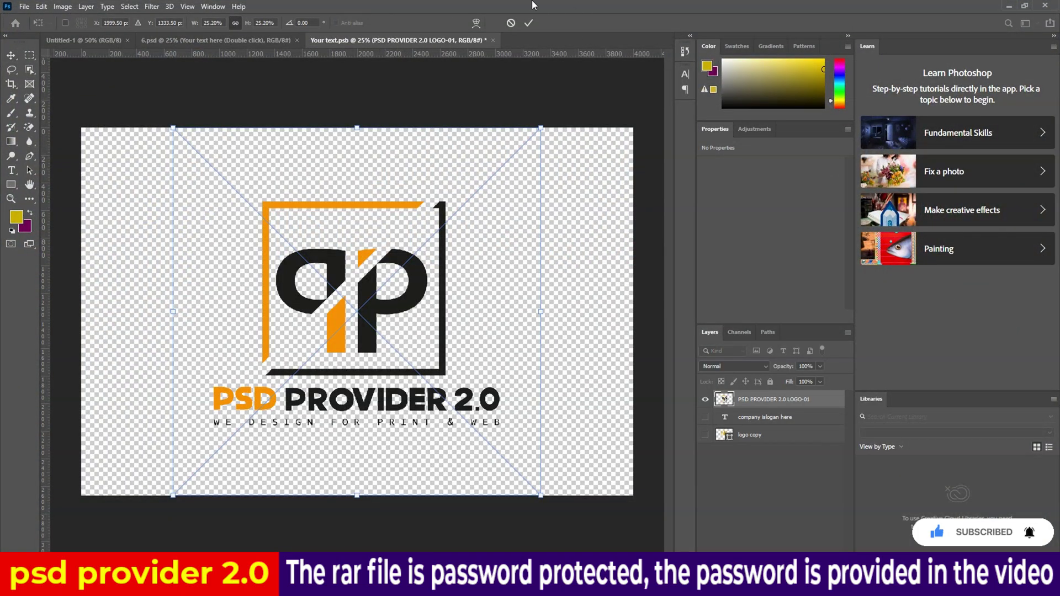
{"action": "left_click", "coordinate": [529, 23]}
{"action": "left_click", "coordinate": [493, 40]}
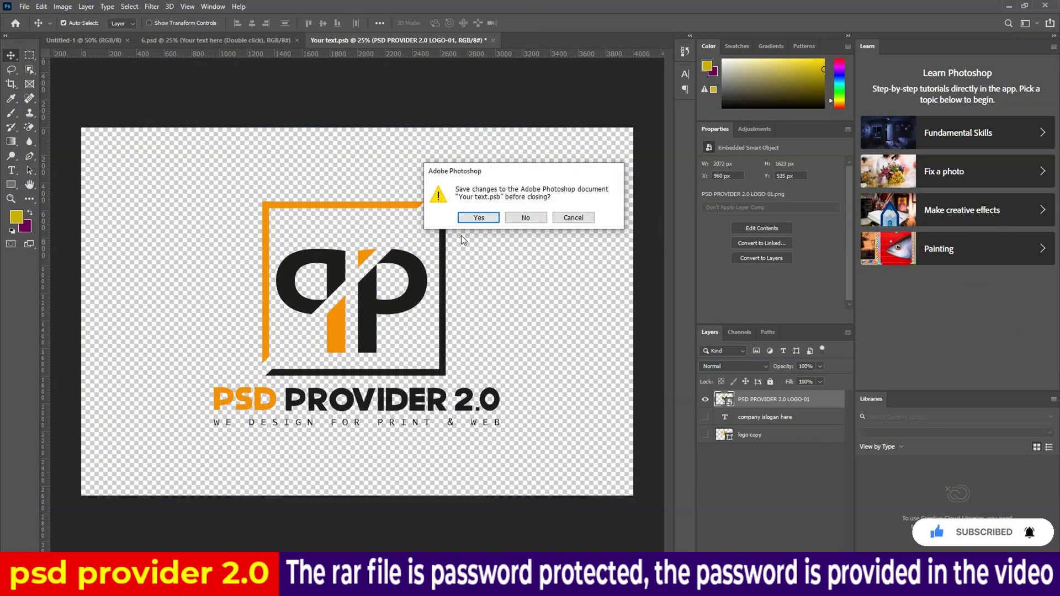
{"action": "left_click", "coordinate": [478, 219]}
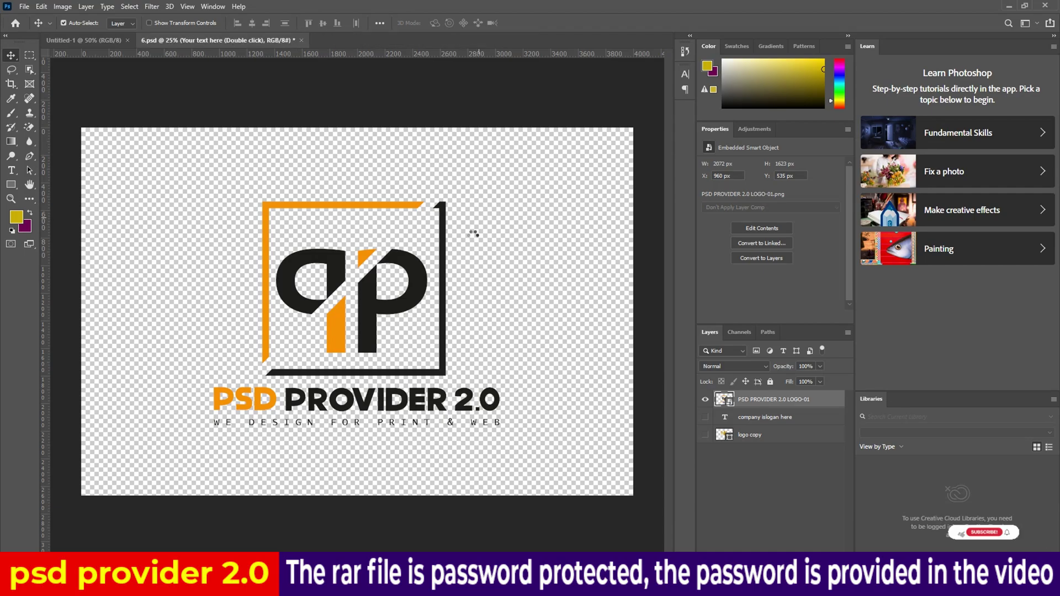
Inspect the orange-wood PSD PROVIDER 2.0 emblem in 6.psd, then close it without saving.
{"action": "scroll", "coordinate": [349, 313], "scroll_direction": "down", "scroll_amount": 3}
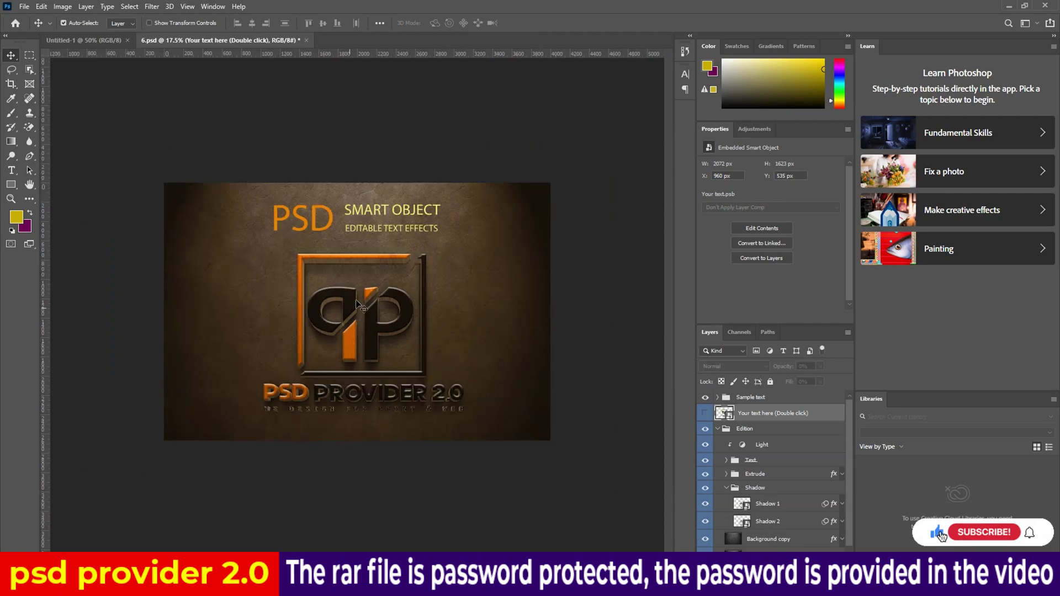
{"action": "scroll", "coordinate": [351, 320], "scroll_direction": "down", "scroll_amount": 2}
{"action": "scroll", "coordinate": [353, 326], "scroll_direction": "up", "scroll_amount": 2}
{"action": "scroll", "coordinate": [359, 334], "scroll_direction": "up", "scroll_amount": 4}
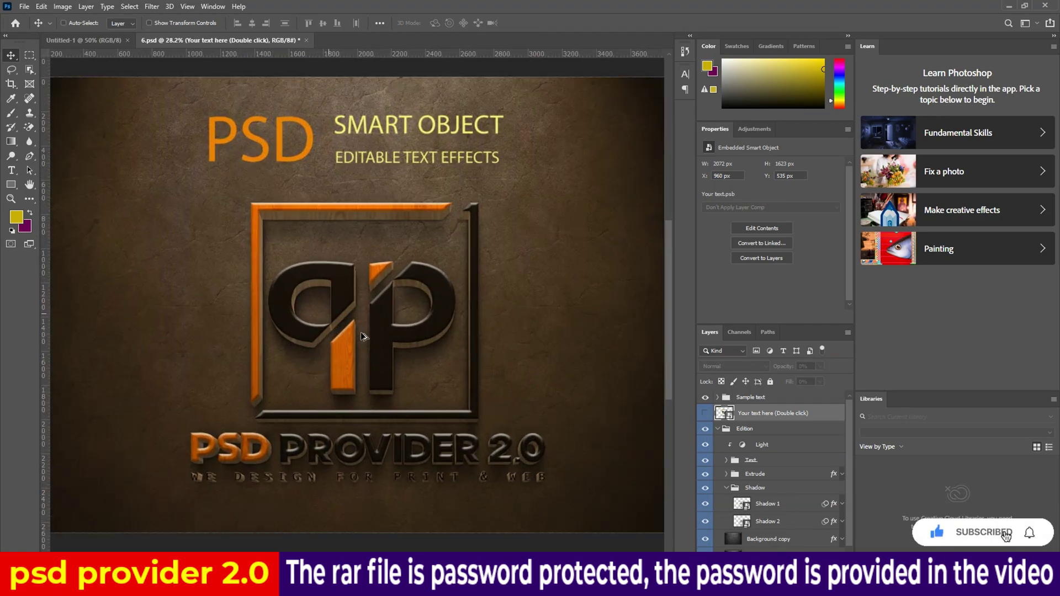
{"action": "scroll", "coordinate": [362, 334], "scroll_direction": "up", "scroll_amount": 1}
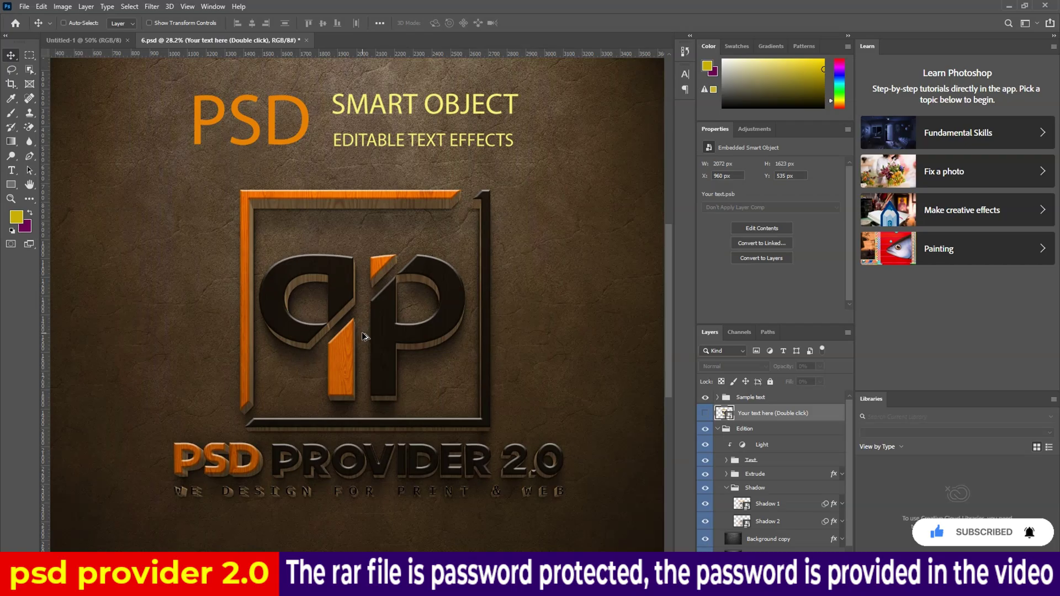
{"action": "scroll", "coordinate": [363, 335], "scroll_direction": "up", "scroll_amount": 1}
{"action": "scroll", "coordinate": [365, 331], "scroll_direction": "left", "scroll_amount": 1}
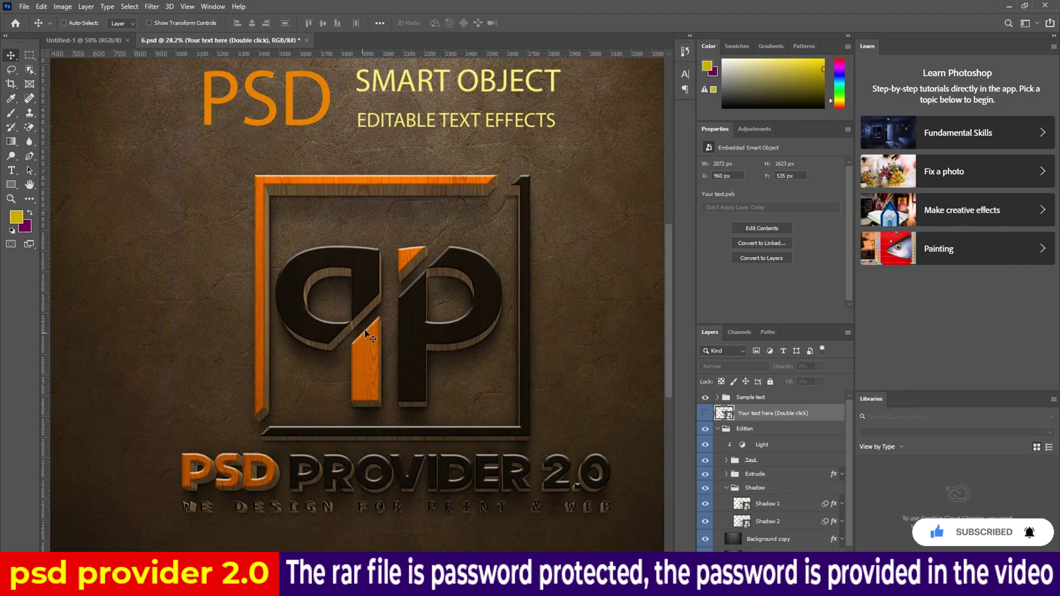
{"action": "scroll", "coordinate": [364, 333], "scroll_direction": "down", "scroll_amount": 3}
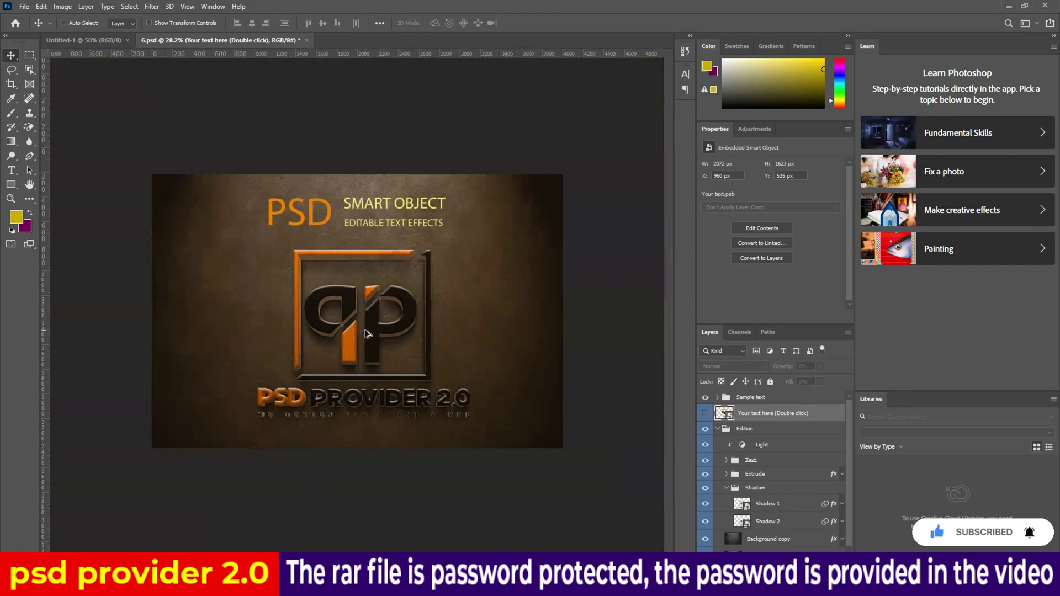
{"action": "scroll", "coordinate": [362, 331], "scroll_direction": "up", "scroll_amount": 1}
{"action": "scroll", "coordinate": [360, 330], "scroll_direction": "up", "scroll_amount": 1}
{"action": "scroll", "coordinate": [359, 329], "scroll_direction": "up", "scroll_amount": 1}
{"action": "scroll", "coordinate": [358, 334], "scroll_direction": "up", "scroll_amount": 1}
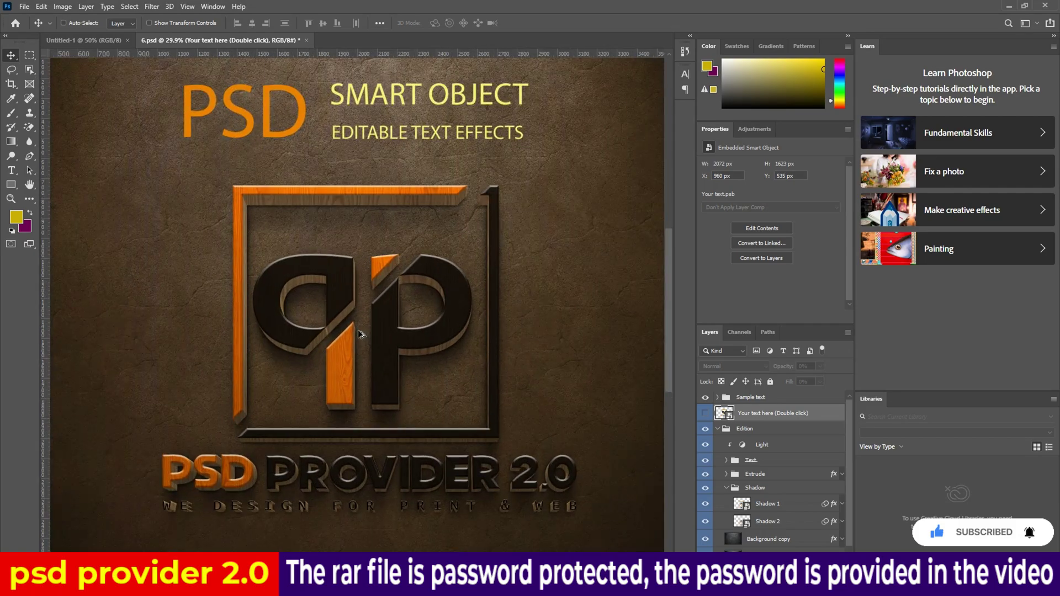
{"action": "scroll", "coordinate": [359, 333], "scroll_direction": "up", "scroll_amount": 1}
{"action": "scroll", "coordinate": [359, 333], "scroll_direction": "up", "scroll_amount": 2}
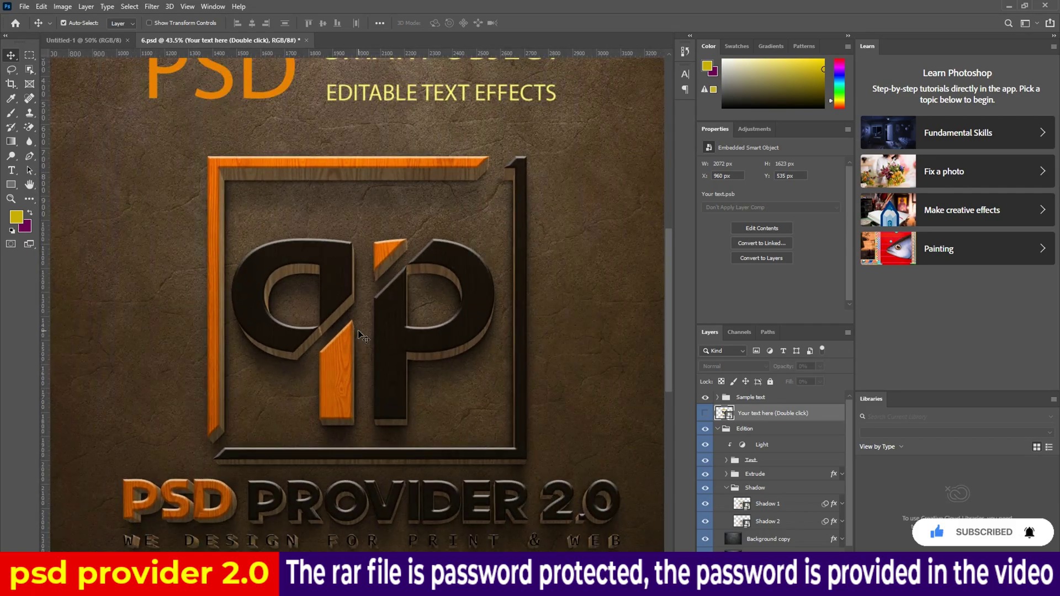
{"action": "left_click", "coordinate": [305, 40]}
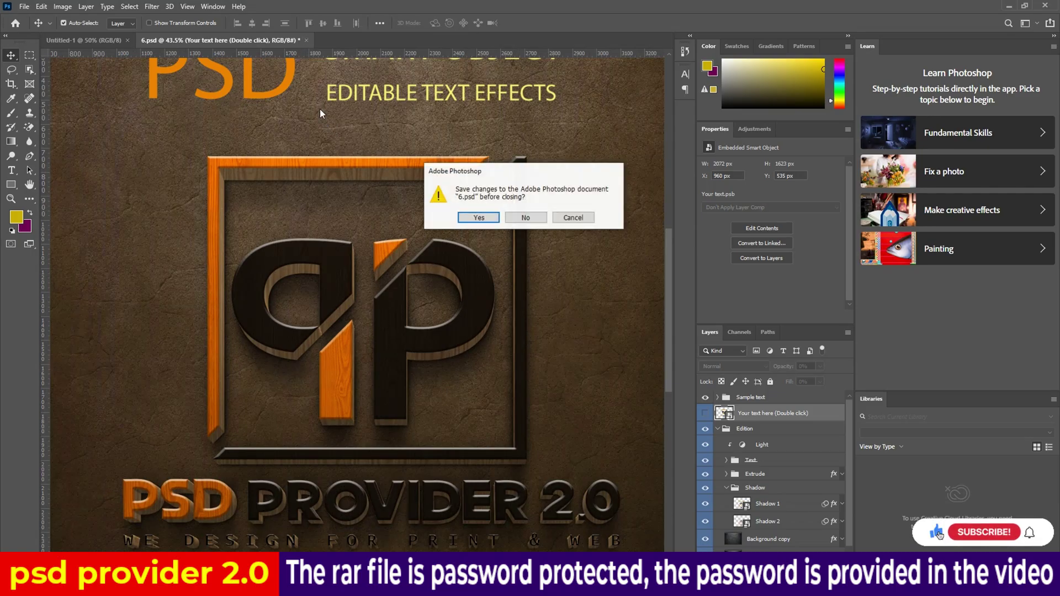
{"action": "left_click", "coordinate": [525, 217]}
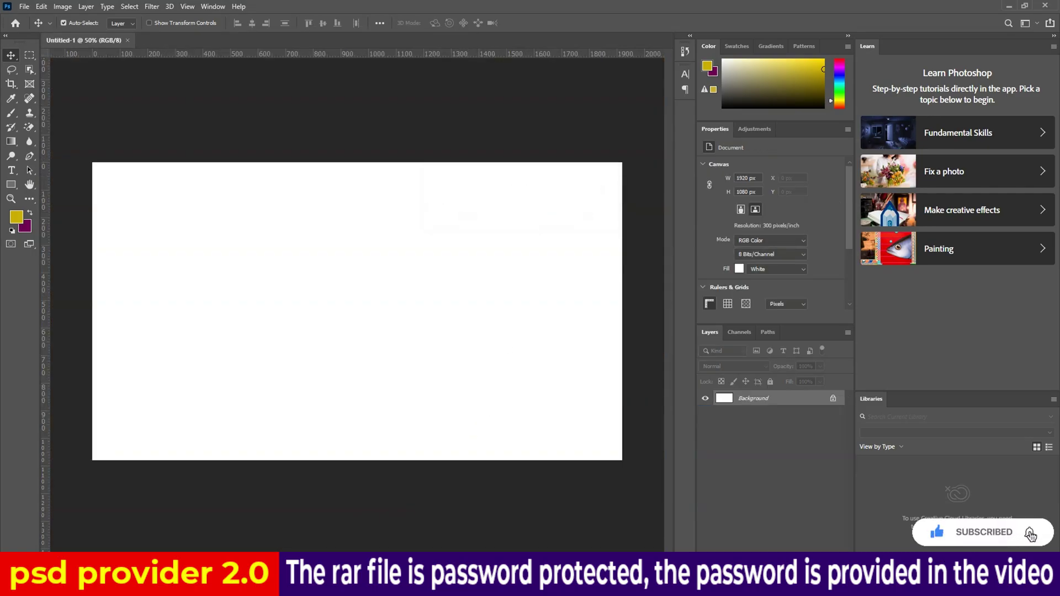
Open mockup 7.psd from the 3D LOGO MOCKUP V1 folder and edit its MDF smart object.
{"action": "left_click", "coordinate": [426, 521]}
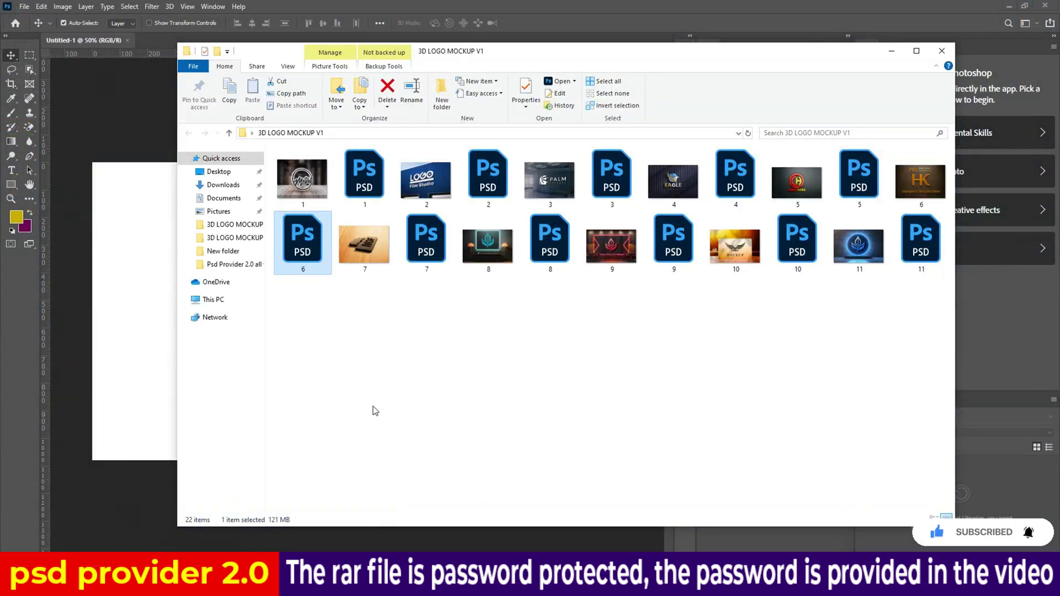
{"action": "double_click", "coordinate": [424, 249]}
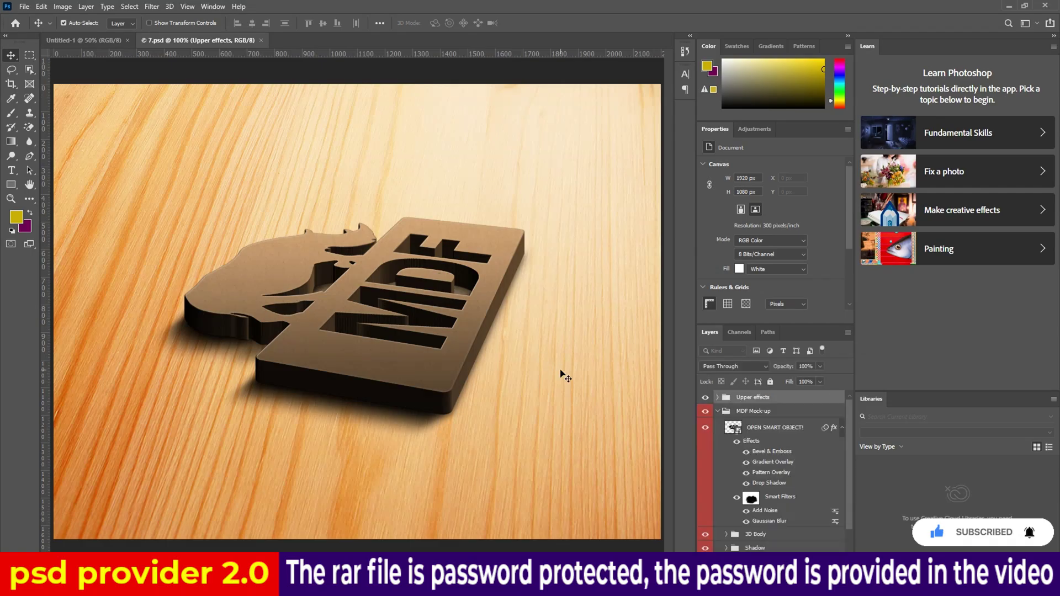
{"action": "double_click", "coordinate": [733, 429]}
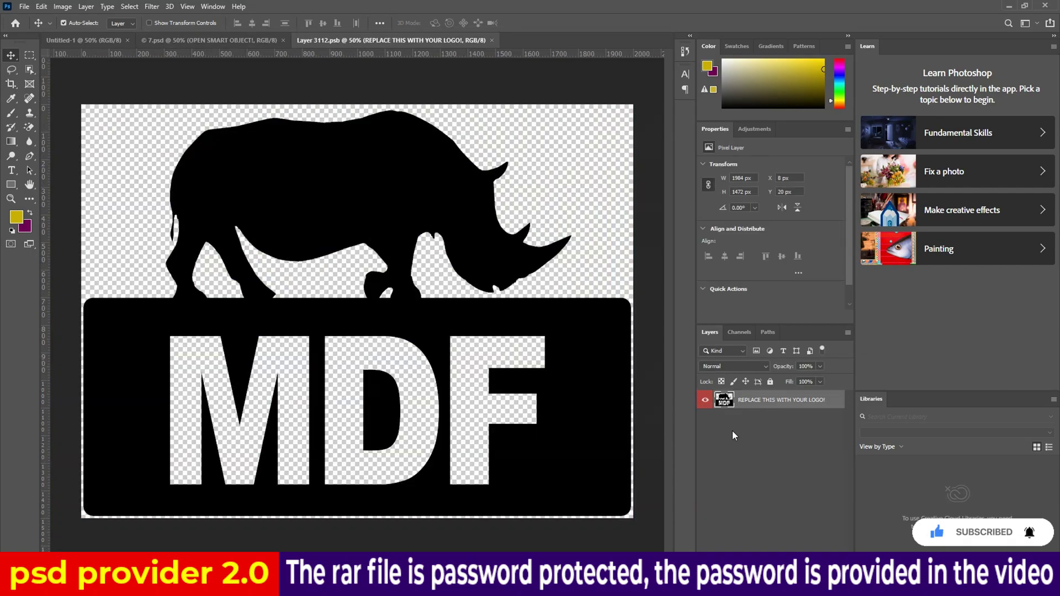
Hide the rhino placeholder logo, commit the placed logo, and save the smart object.
{"action": "left_click", "coordinate": [706, 404]}
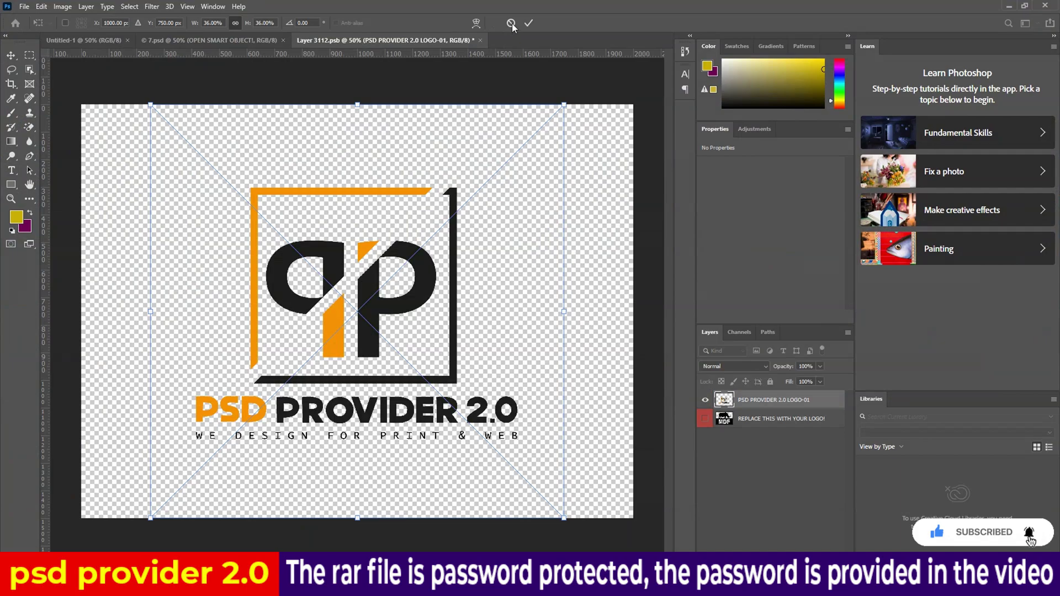
{"action": "left_click", "coordinate": [528, 22]}
{"action": "left_click", "coordinate": [480, 39]}
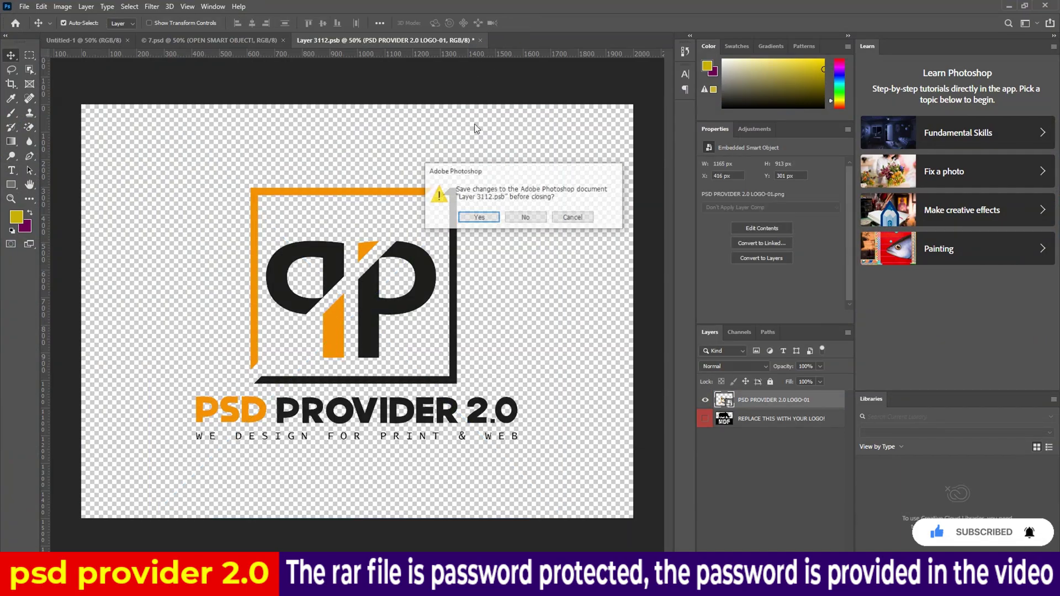
{"action": "left_click", "coordinate": [480, 216]}
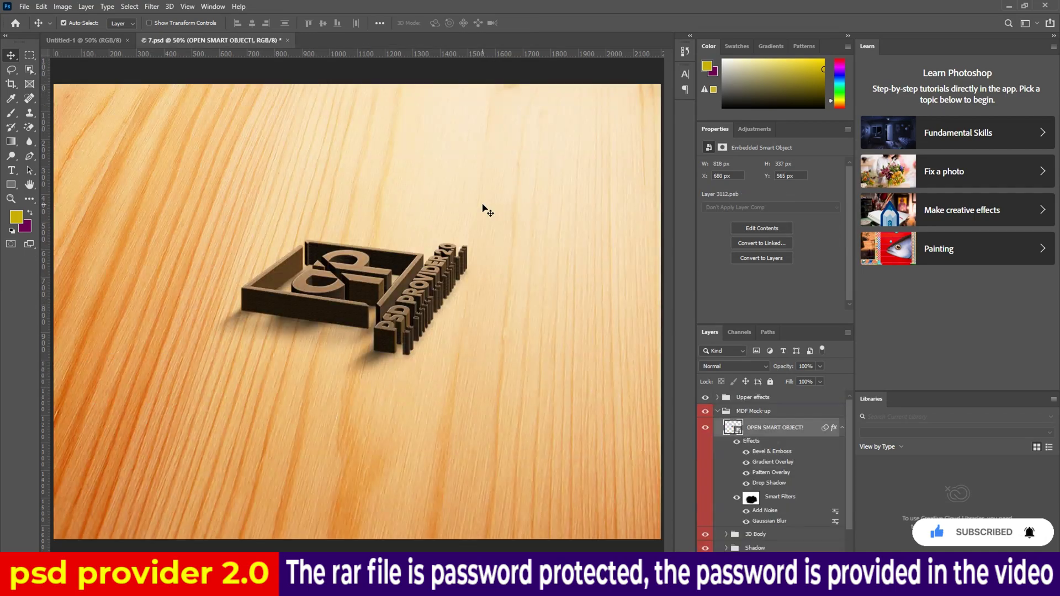
Zoom in on the dark wooden 3D emblem in 7.psd, then close it without saving.
{"action": "scroll", "coordinate": [426, 313], "scroll_direction": "up", "scroll_amount": 2}
{"action": "scroll", "coordinate": [403, 282], "scroll_direction": "up", "scroll_amount": 3}
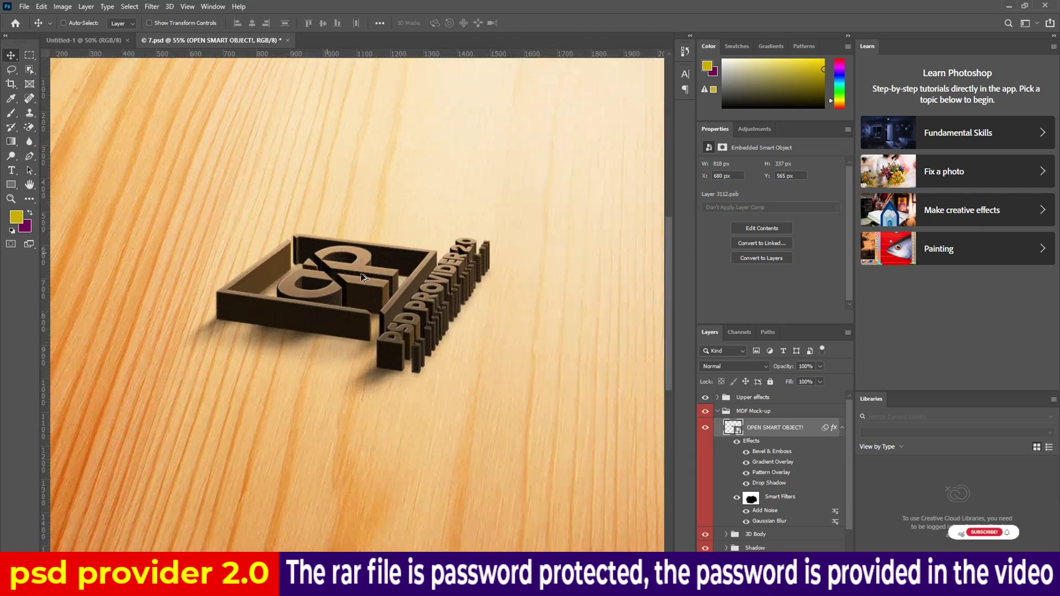
{"action": "scroll", "coordinate": [375, 243], "scroll_direction": "up", "scroll_amount": 3}
{"action": "scroll", "coordinate": [373, 243], "scroll_direction": "down", "scroll_amount": 2}
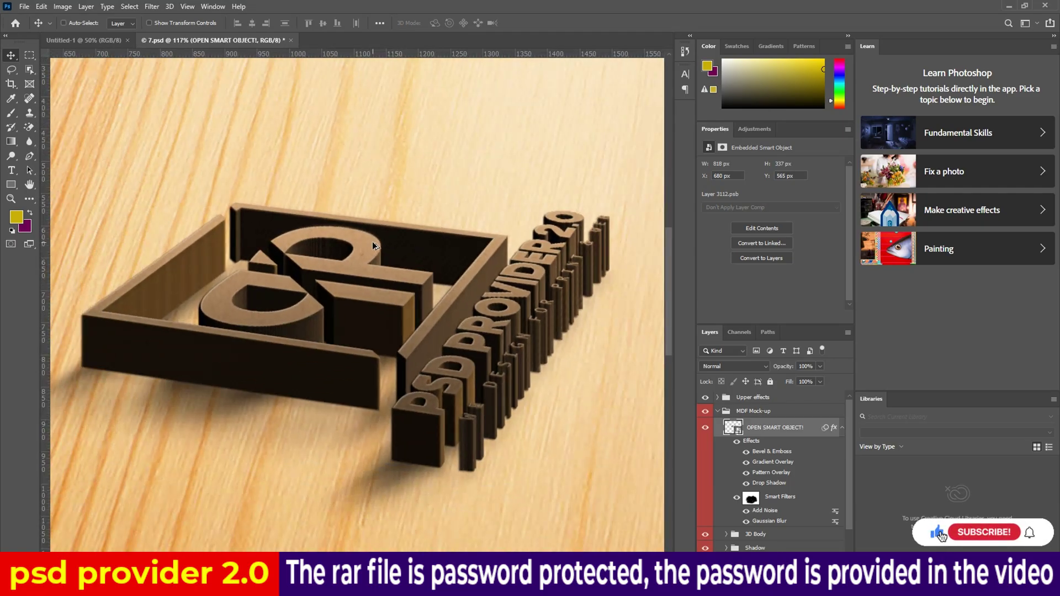
{"action": "scroll", "coordinate": [373, 245], "scroll_direction": "down", "scroll_amount": 2}
{"action": "scroll", "coordinate": [373, 245], "scroll_direction": "up", "scroll_amount": 1}
{"action": "scroll", "coordinate": [375, 249], "scroll_direction": "down", "scroll_amount": 2}
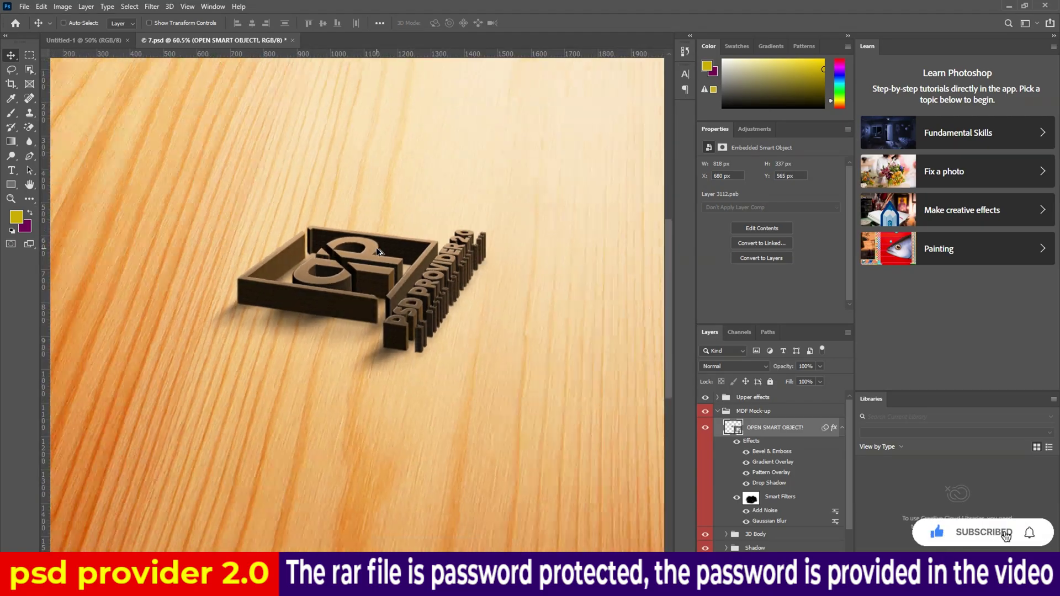
{"action": "scroll", "coordinate": [378, 251], "scroll_direction": "down", "scroll_amount": 2}
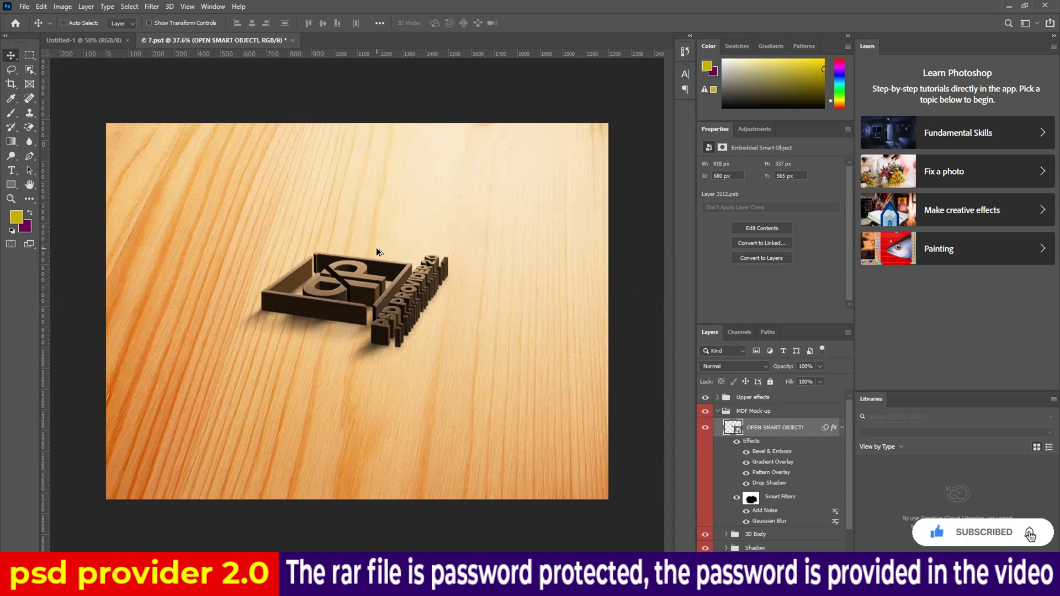
{"action": "left_click", "coordinate": [293, 41]}
{"action": "left_click", "coordinate": [526, 217]}
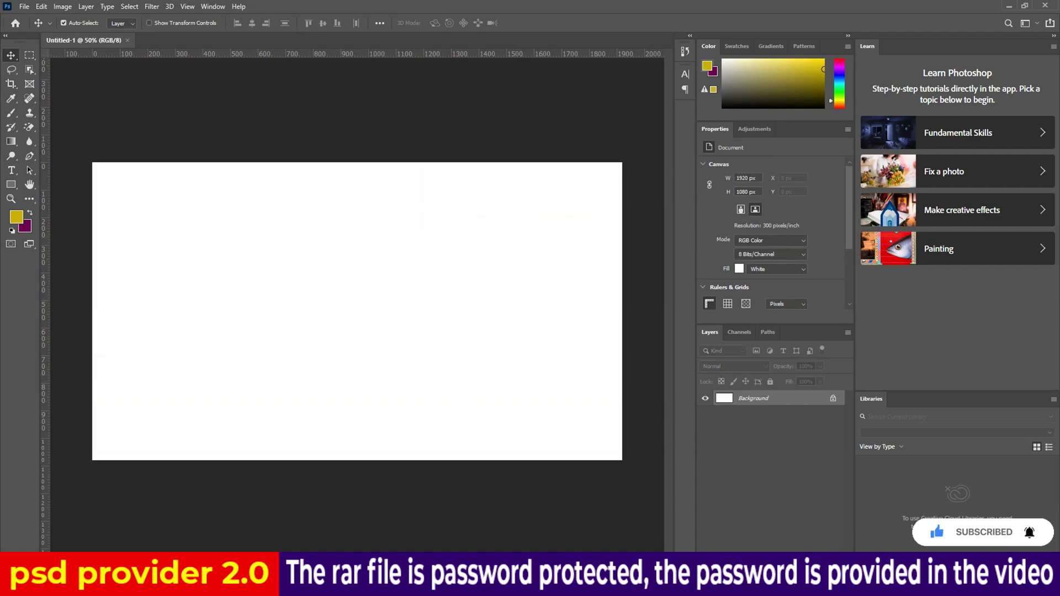
Open 8.psd's REPLACE LOGO HERE smart object and hide the black leaf logo.
{"action": "left_click", "coordinate": [441, 547]}
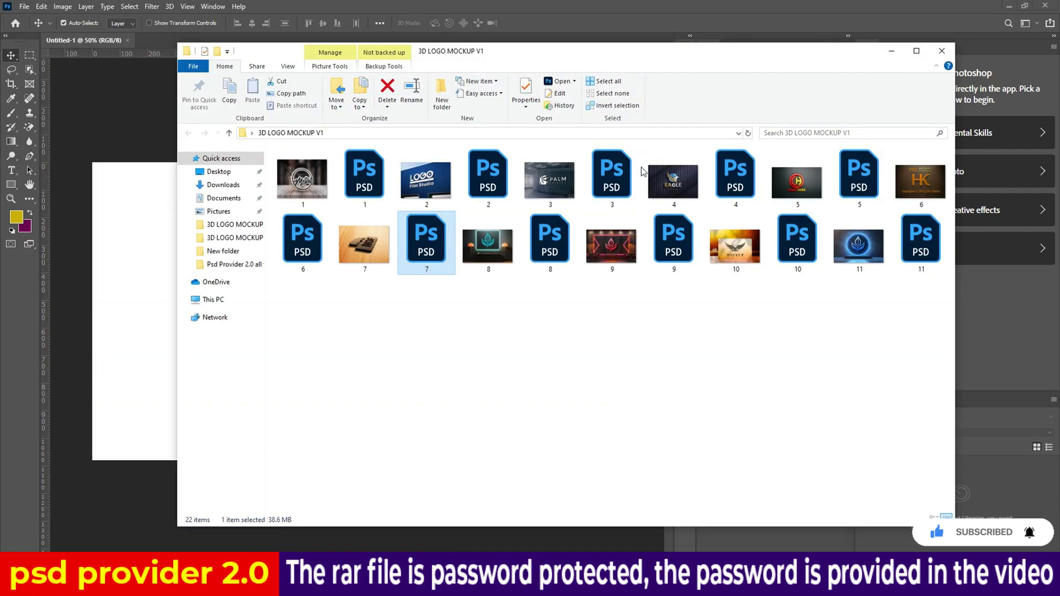
{"action": "double_click", "coordinate": [550, 253]}
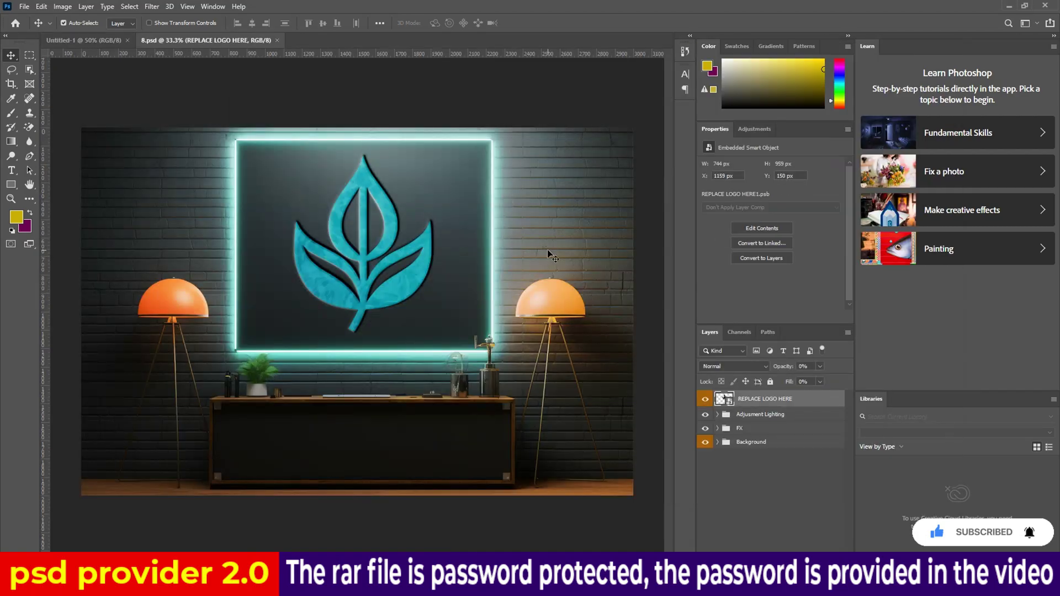
{"action": "double_click", "coordinate": [723, 399]}
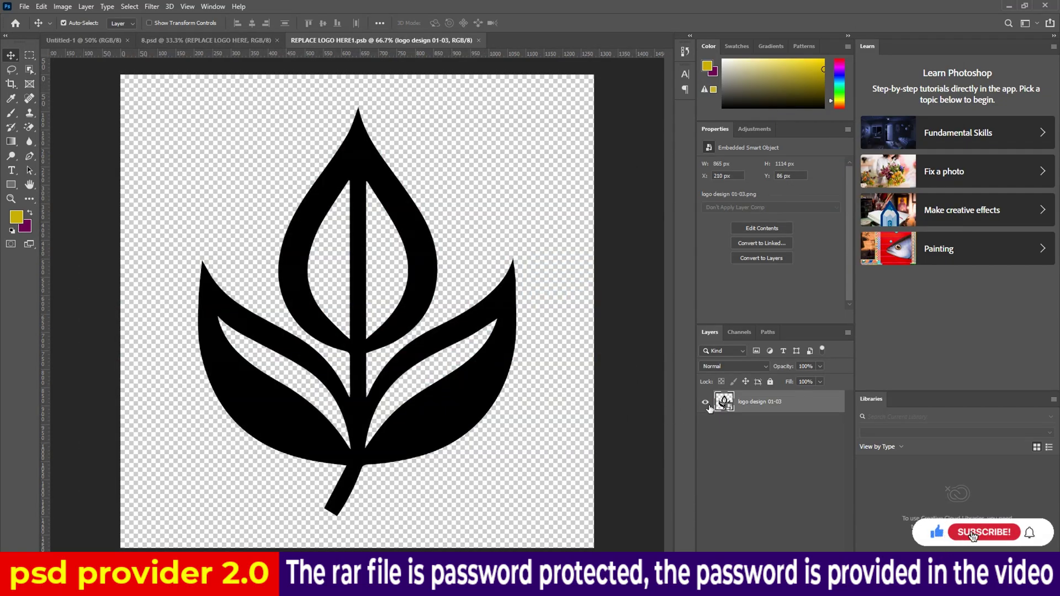
{"action": "left_click", "coordinate": [705, 402]}
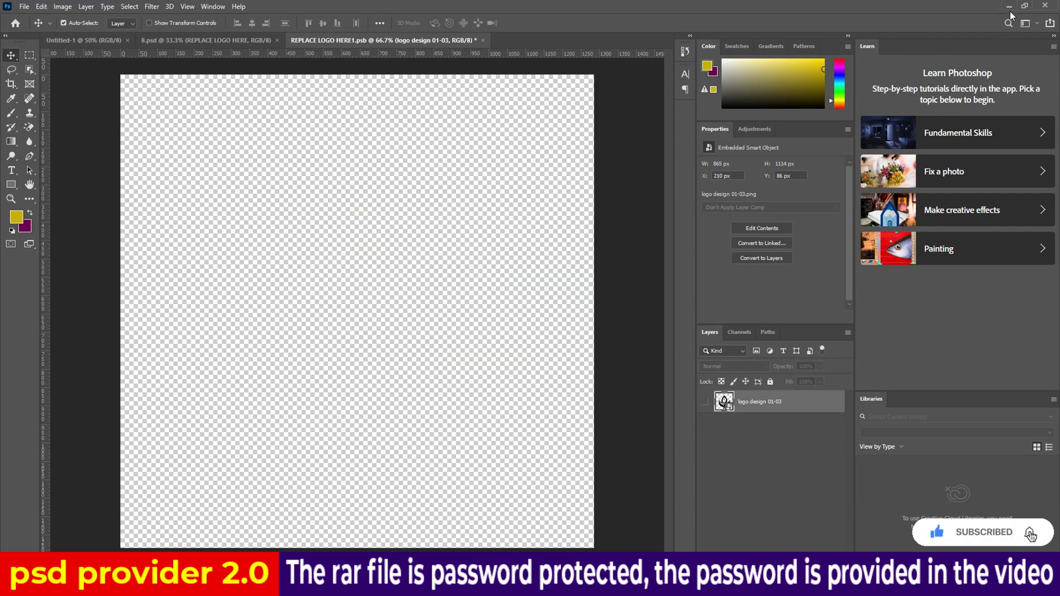
Drag in the PSD PROVIDER 2.0 logo, shrink and commit it, and save the smart object.
{"action": "left_click", "coordinate": [1008, 6]}
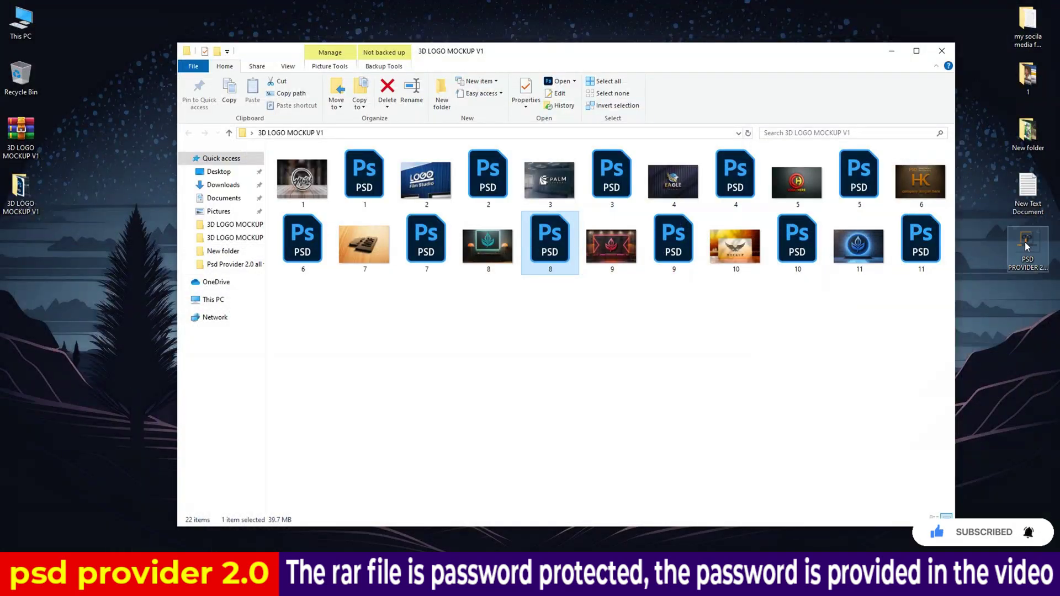
{"action": "left_click_drag", "start_coordinate": [1026, 246], "coordinate": [332, 550]}
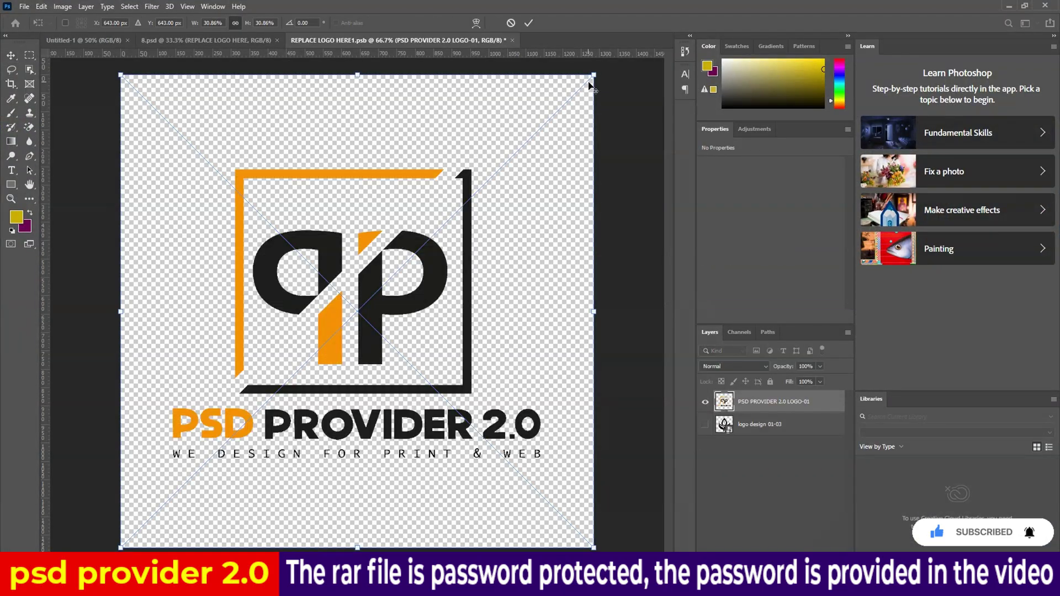
{"action": "left_click_drag", "start_coordinate": [592, 77], "coordinate": [536, 132]}
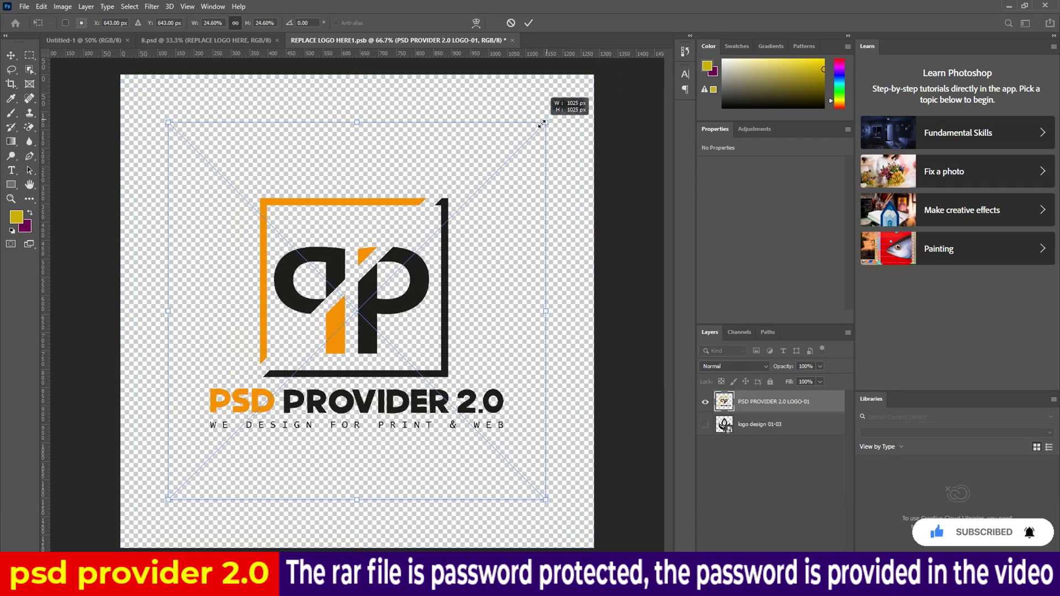
{"action": "left_click", "coordinate": [528, 24]}
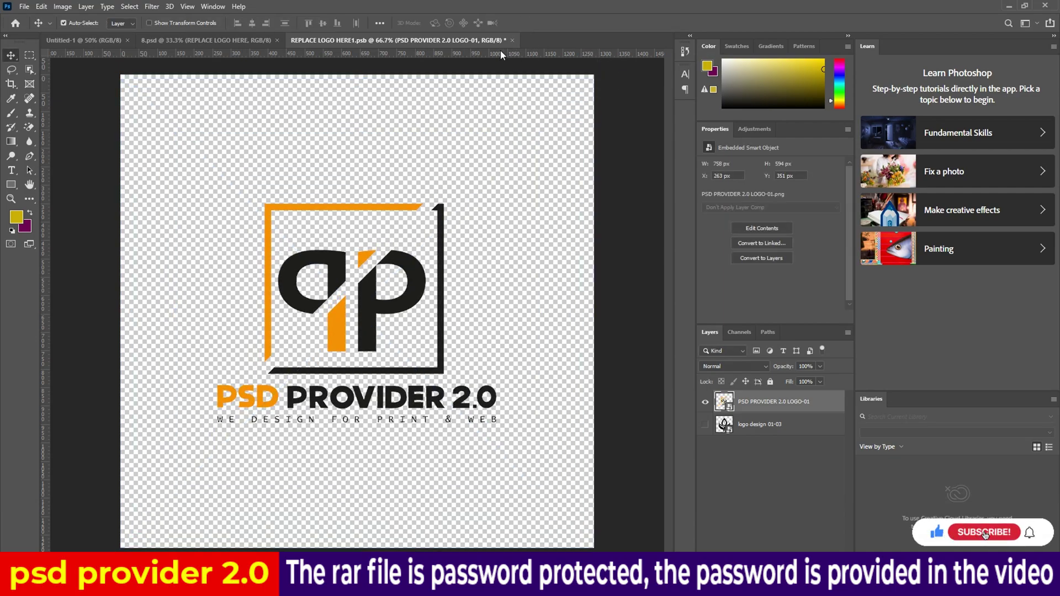
{"action": "left_click", "coordinate": [512, 40]}
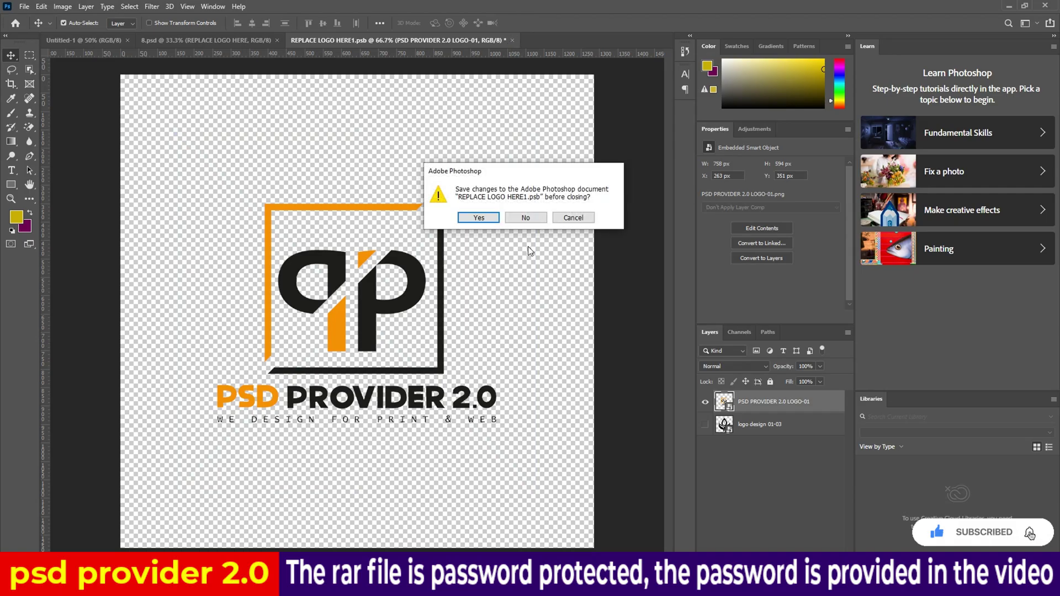
{"action": "left_click", "coordinate": [479, 218]}
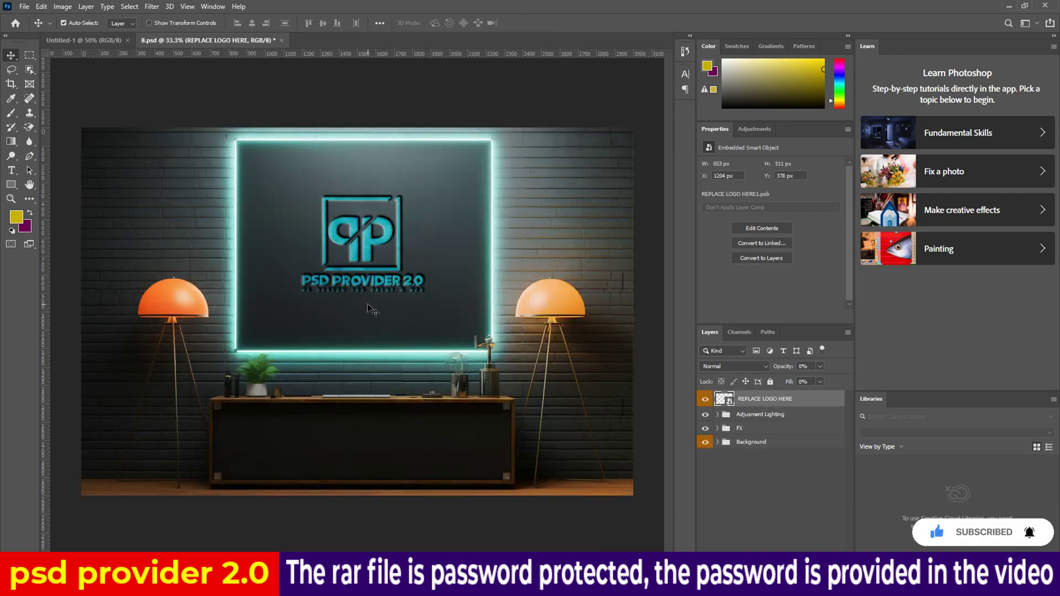
Zoom in on the teal neon logo in 8.psd, then close it without saving.
{"action": "scroll", "coordinate": [369, 298], "scroll_direction": "up", "scroll_amount": 5}
{"action": "scroll", "coordinate": [371, 240], "scroll_direction": "up", "scroll_amount": 1}
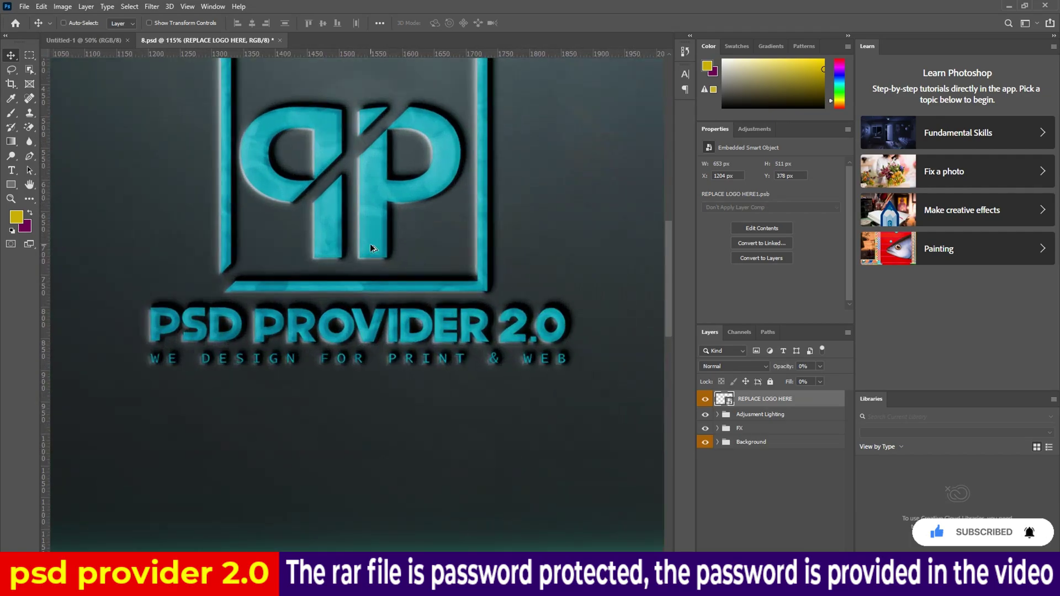
{"action": "scroll", "coordinate": [370, 244], "scroll_direction": "down", "scroll_amount": 5}
{"action": "scroll", "coordinate": [372, 253], "scroll_direction": "up", "scroll_amount": 1}
{"action": "scroll", "coordinate": [364, 226], "scroll_direction": "up", "scroll_amount": 3}
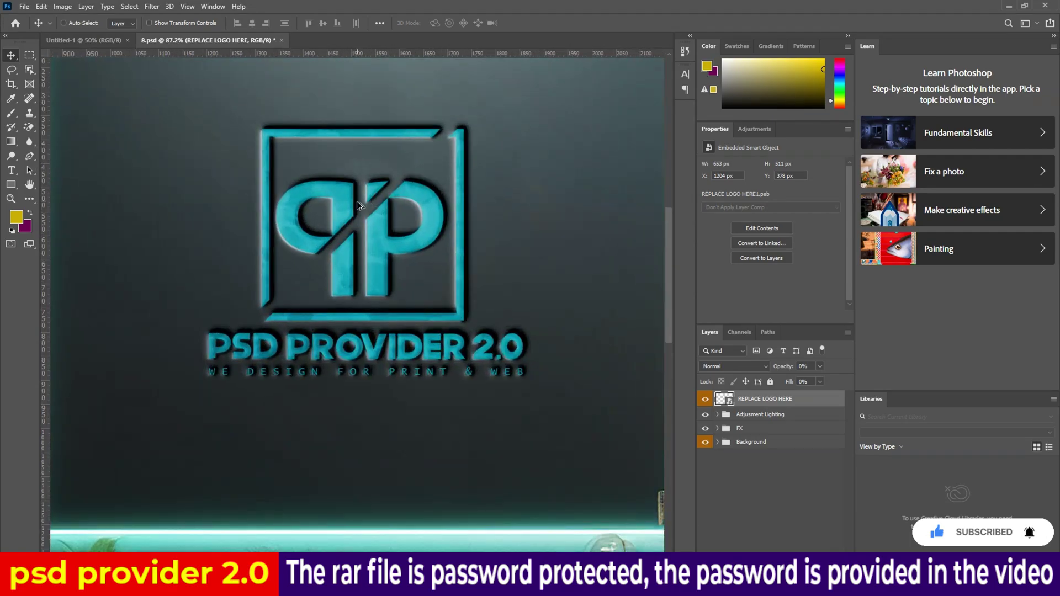
{"action": "scroll", "coordinate": [360, 205], "scroll_direction": "down", "scroll_amount": 3}
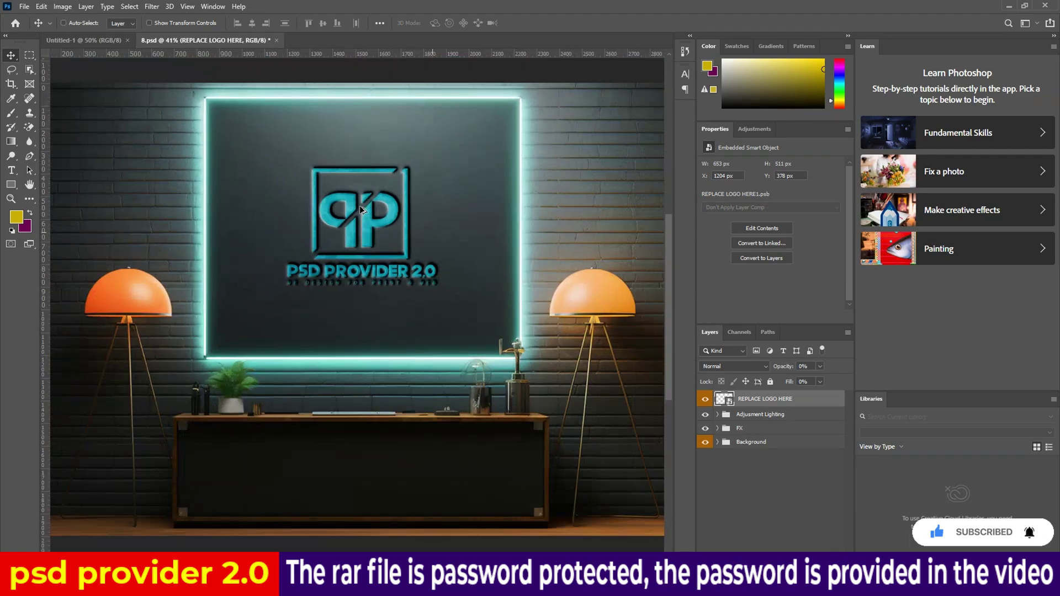
{"action": "left_click", "coordinate": [276, 40]}
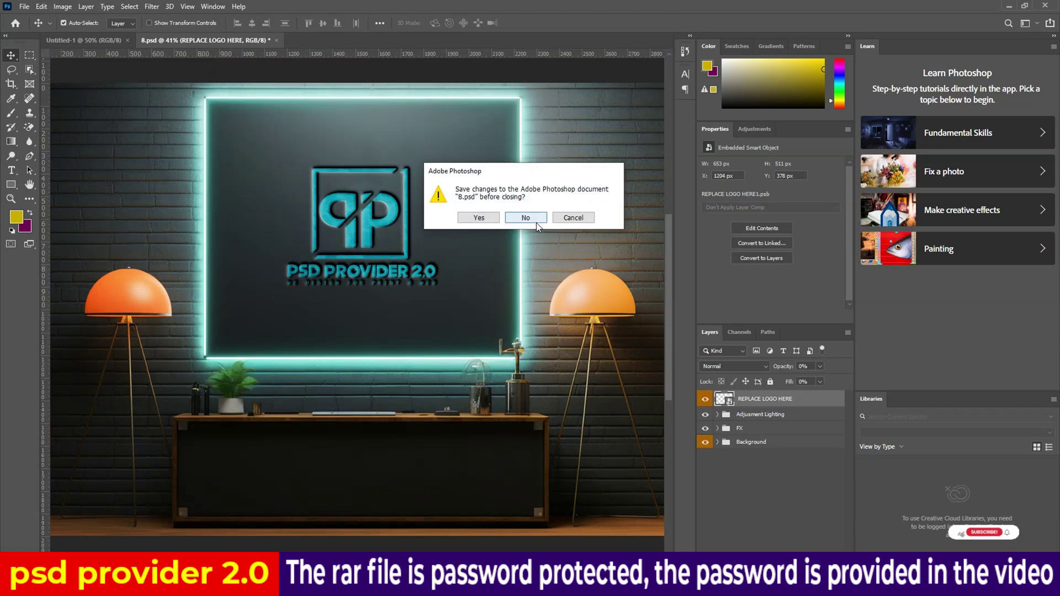
{"action": "left_click", "coordinate": [525, 218]}
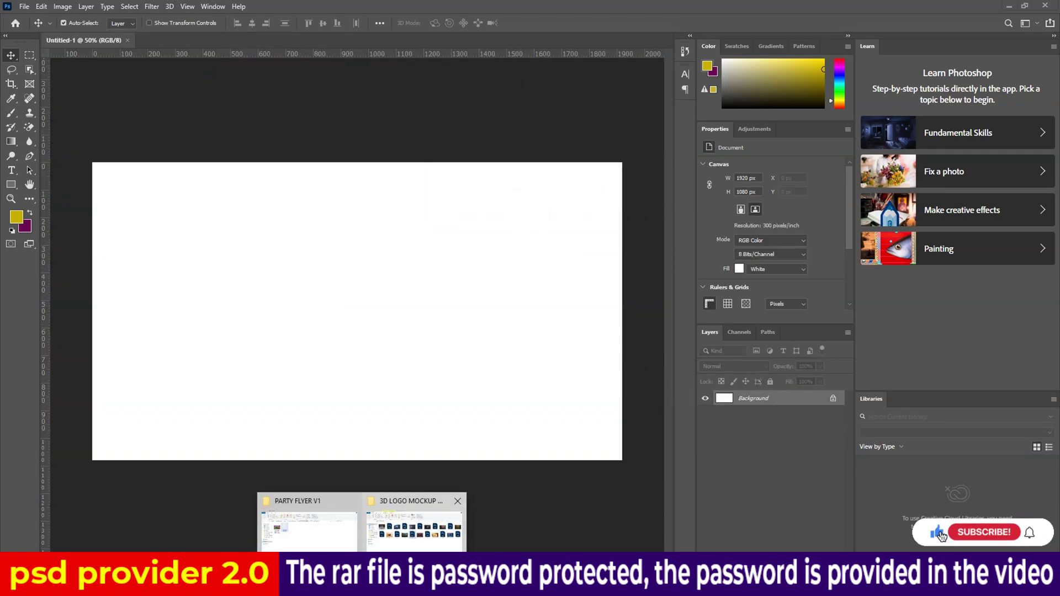
{"action": "left_click", "coordinate": [414, 514]}
Open 9.psd's PLACE YOUR LOGO smart object and hide the grey leaf logo.
{"action": "double_click", "coordinate": [674, 237]}
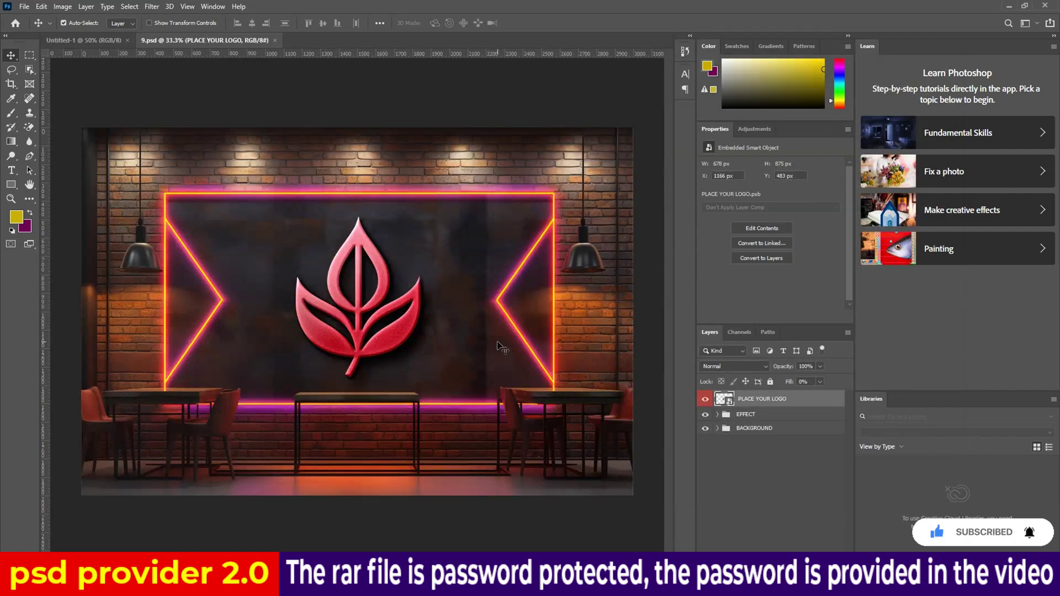
{"action": "double_click", "coordinate": [724, 398]}
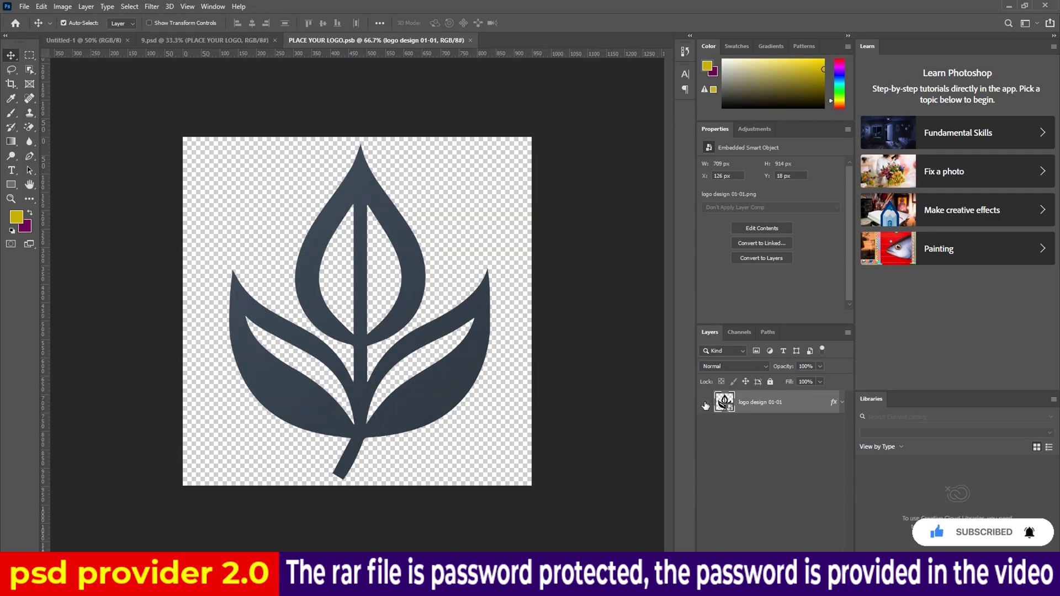
{"action": "left_click", "coordinate": [706, 404]}
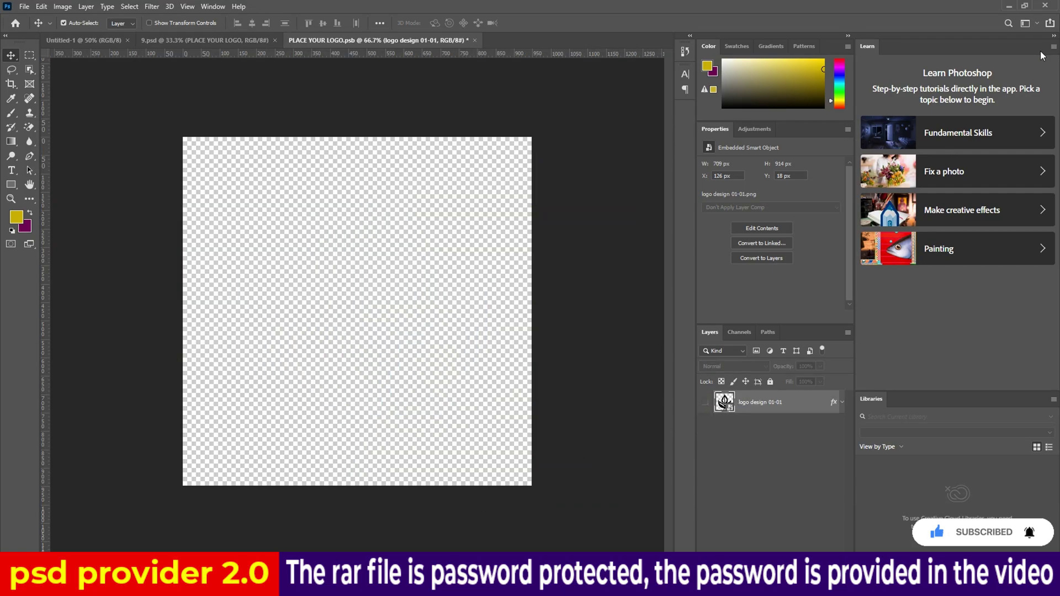
Drag in the PSD PROVIDER 2.0 logo, commit it, and save the smart object.
{"action": "left_click", "coordinate": [1009, 8]}
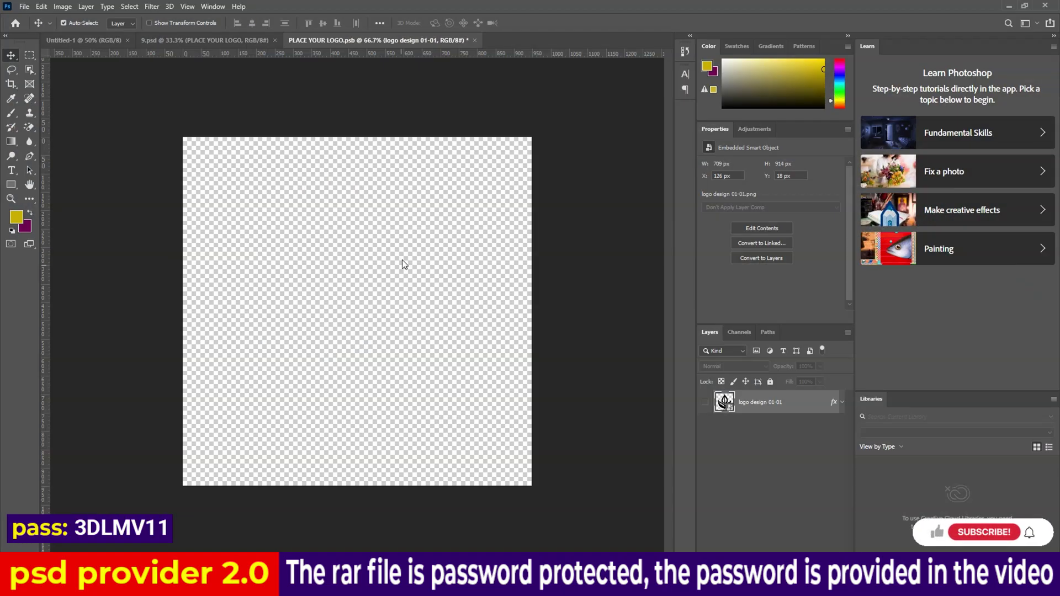
{"action": "left_click_drag", "start_coordinate": [1027, 248], "coordinate": [407, 262]}
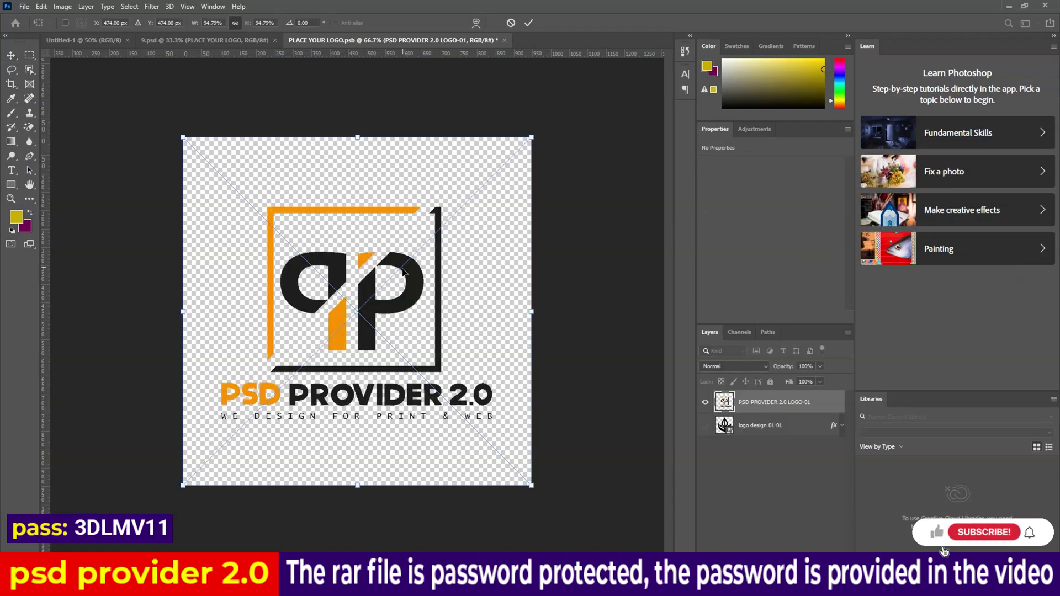
{"action": "left_click", "coordinate": [529, 22]}
{"action": "left_click", "coordinate": [504, 41]}
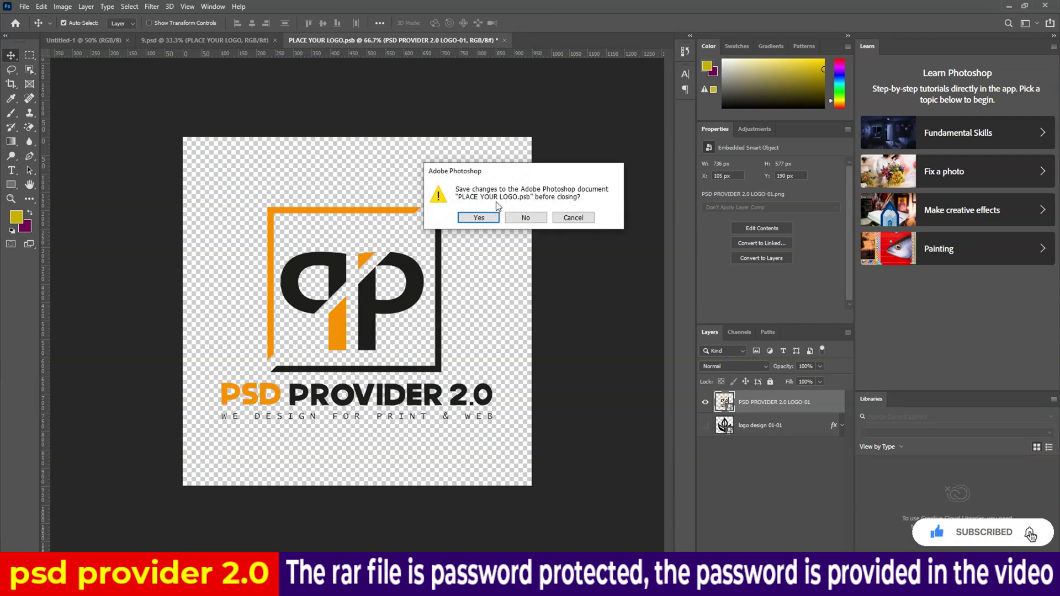
{"action": "left_click", "coordinate": [474, 219]}
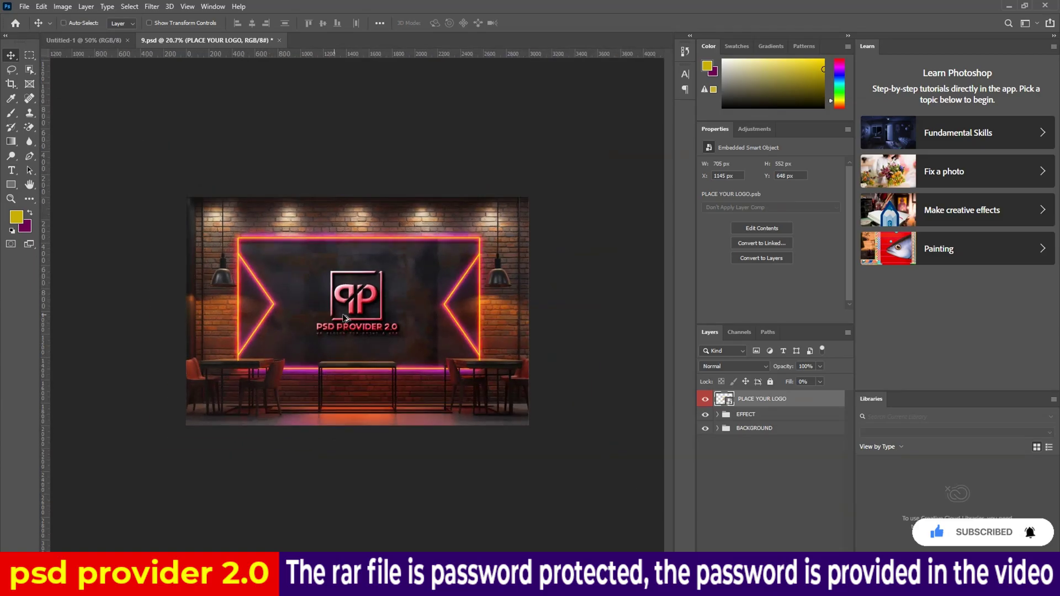
Zoom in on the pink neon logo in 9.psd, then close the file.
{"action": "scroll", "coordinate": [359, 315], "scroll_direction": "up", "scroll_amount": 1}
{"action": "scroll", "coordinate": [359, 315], "scroll_direction": "up", "scroll_amount": 2}
{"action": "scroll", "coordinate": [359, 315], "scroll_direction": "down", "scroll_amount": 1}
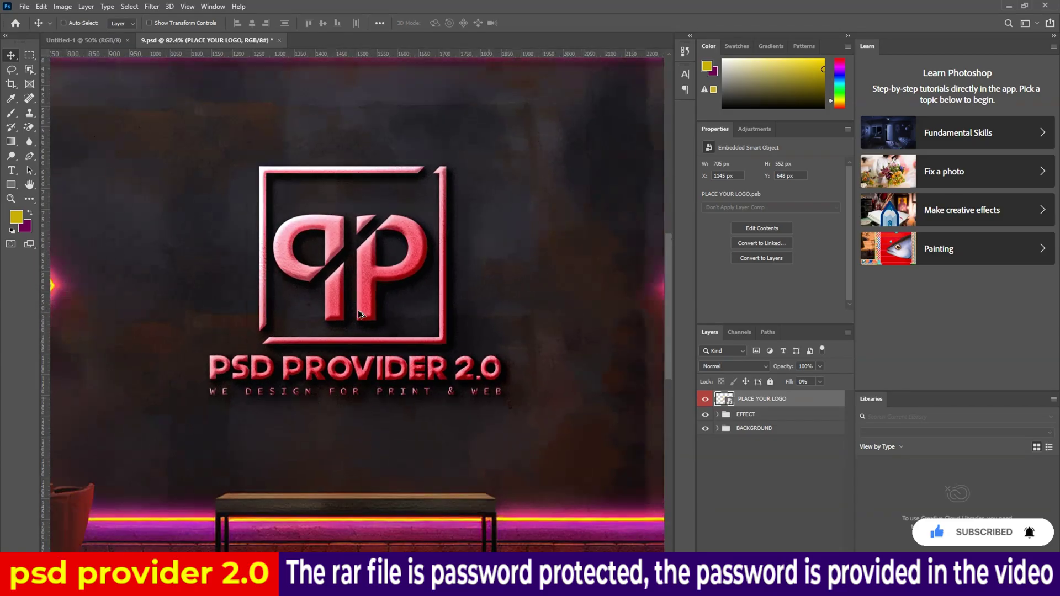
{"action": "scroll", "coordinate": [359, 315], "scroll_direction": "down", "scroll_amount": 1}
{"action": "scroll", "coordinate": [358, 315], "scroll_direction": "down", "scroll_amount": 1}
{"action": "scroll", "coordinate": [360, 313], "scroll_direction": "down", "scroll_amount": 1}
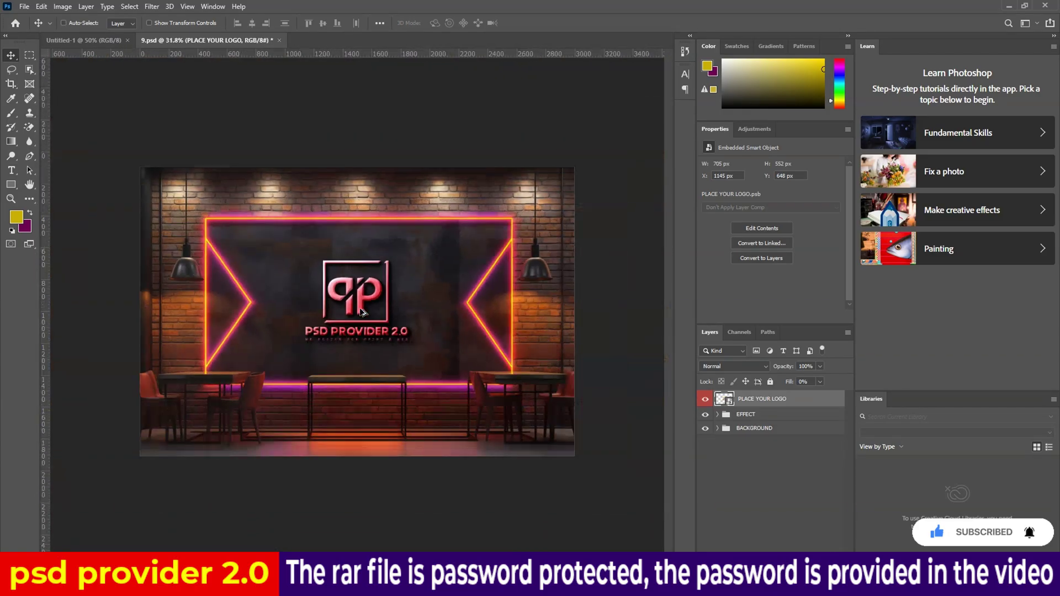
{"action": "scroll", "coordinate": [363, 310], "scroll_direction": "up", "scroll_amount": 1}
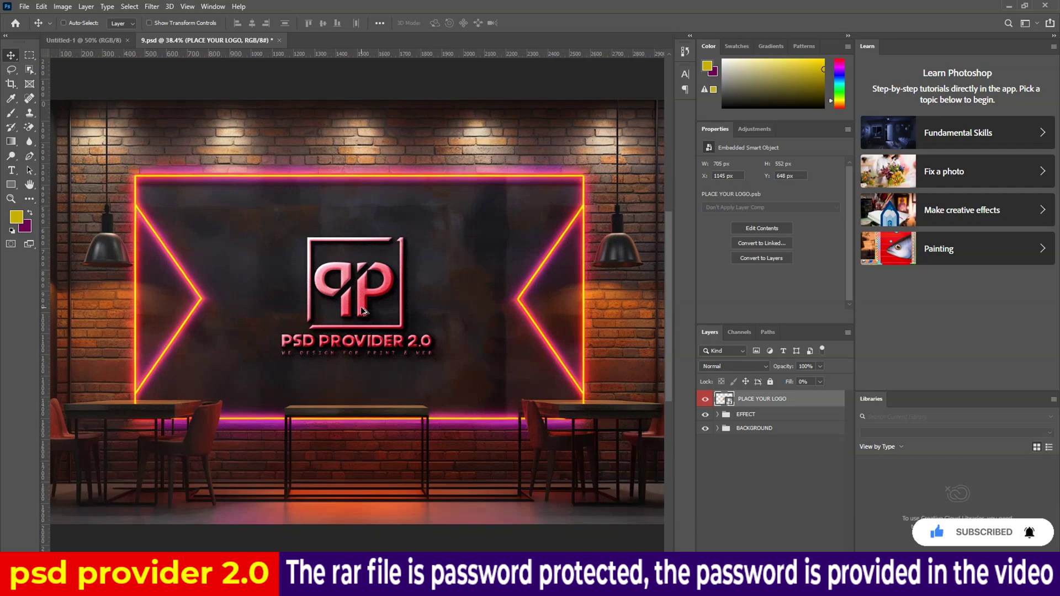
{"action": "left_click", "coordinate": [281, 41]}
{"action": "left_click", "coordinate": [539, 219]}
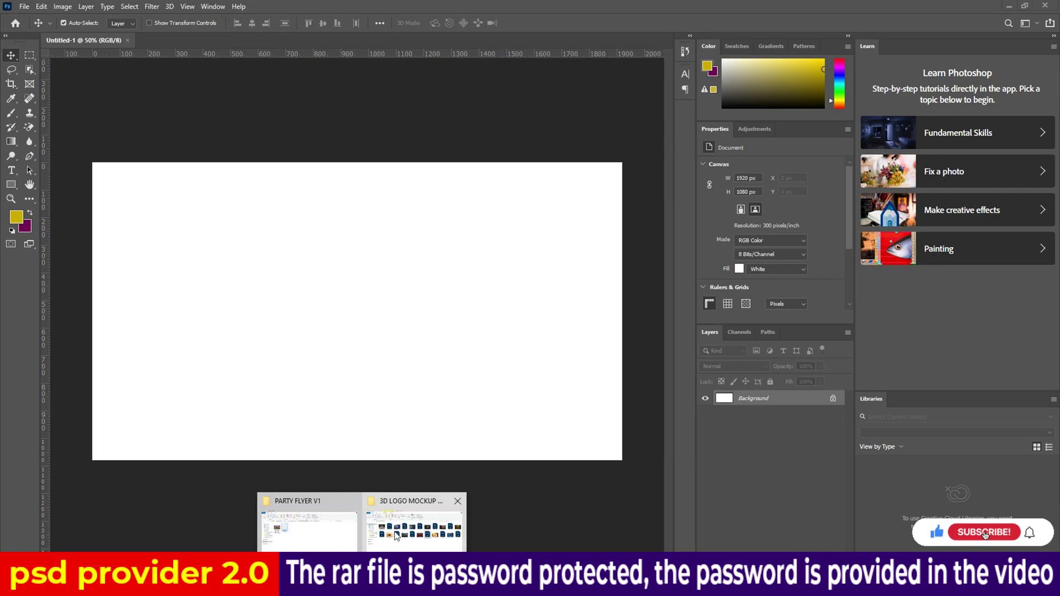
Open 10.psd's logo smart object and hide the Png-12 eagle layer.
{"action": "left_click", "coordinate": [395, 535]}
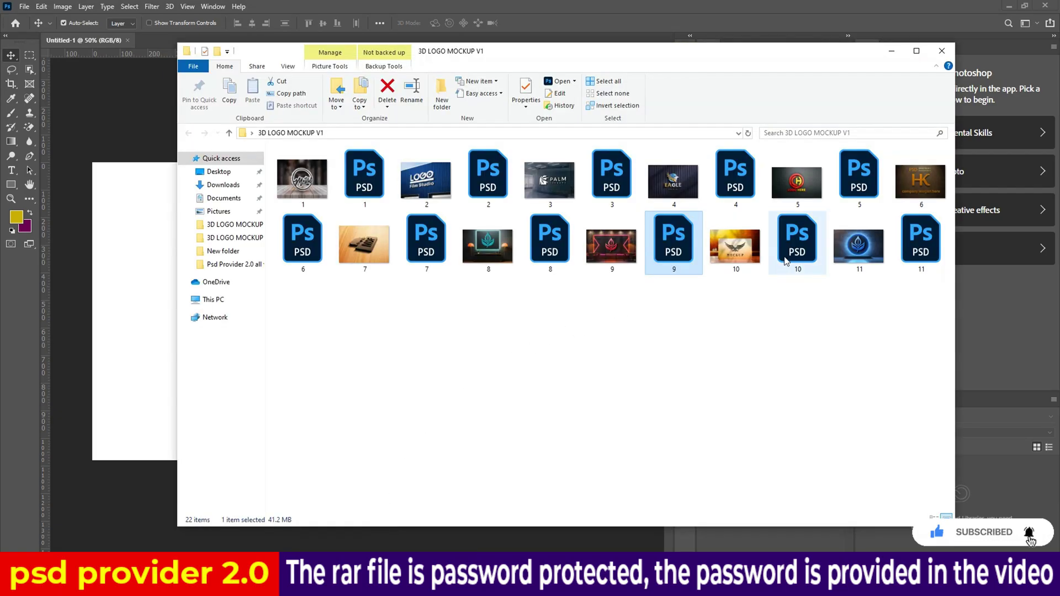
{"action": "mouse_move", "coordinate": [796, 241]}
{"action": "double_click", "coordinate": [787, 258]}
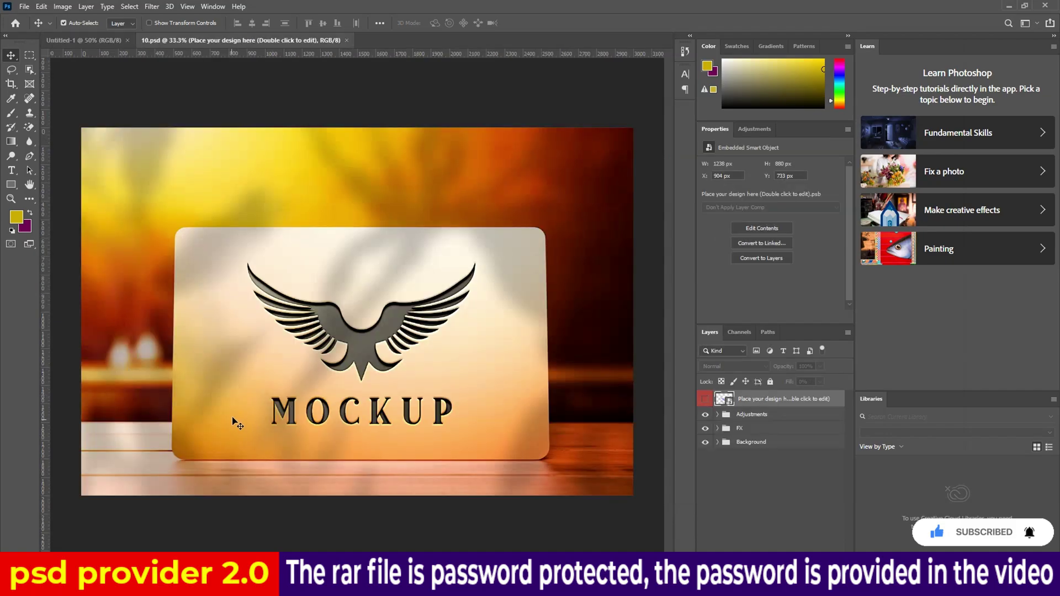
{"action": "double_click", "coordinate": [719, 400]}
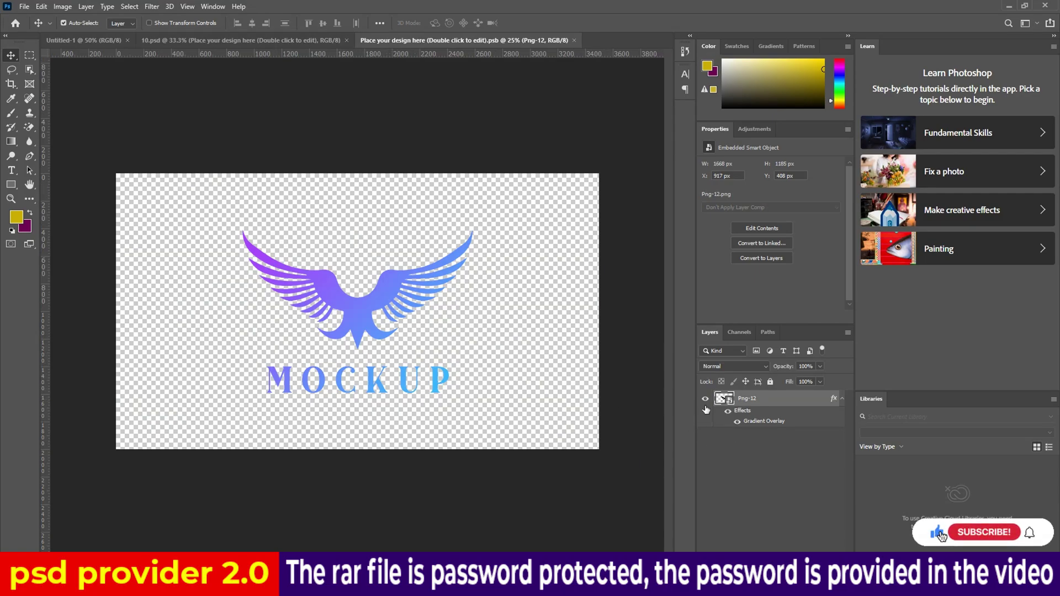
{"action": "left_click", "coordinate": [705, 399]}
Place the PSD Provider 2.0 logo file, commit it, and save the smart object.
{"action": "left_click", "coordinate": [1009, 6]}
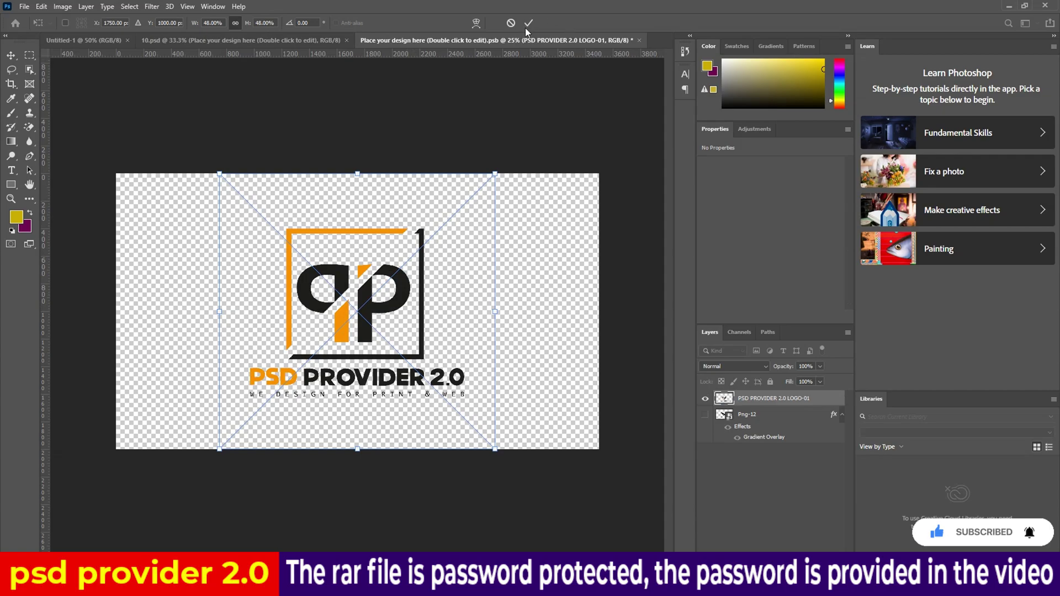
{"action": "left_click", "coordinate": [527, 24]}
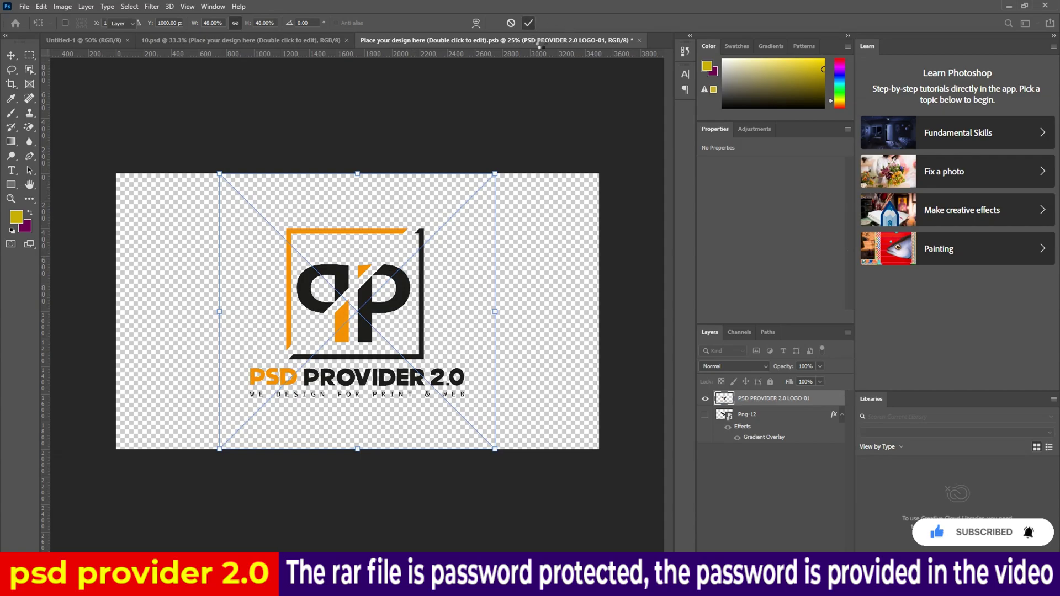
{"action": "left_click", "coordinate": [639, 40]}
{"action": "left_click", "coordinate": [480, 214]}
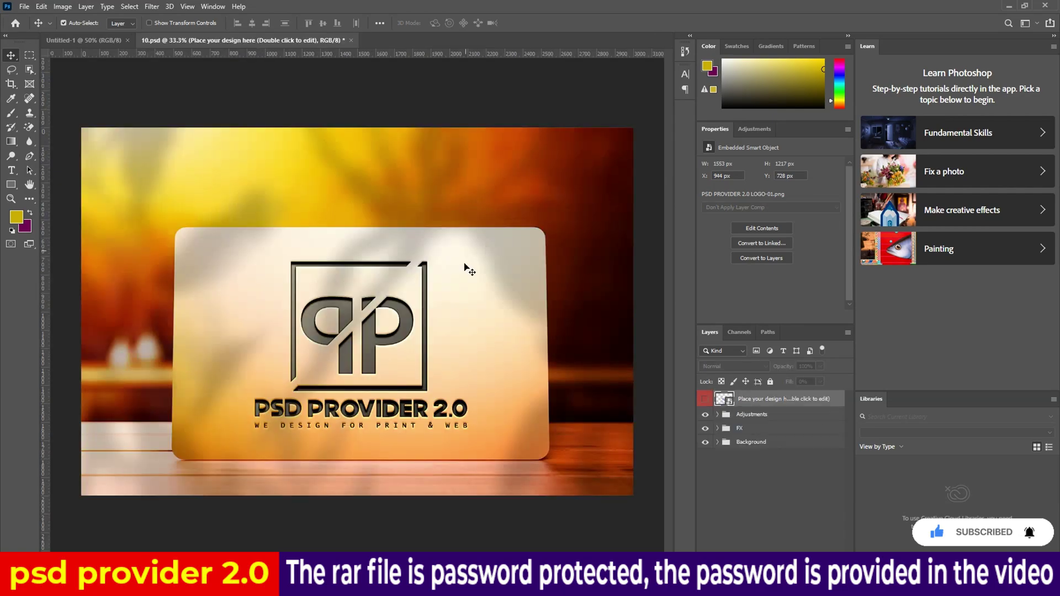
Zoom over the logo pressed into the cream card, then close 10.psd without saving.
{"action": "scroll", "coordinate": [353, 413], "scroll_direction": "up", "scroll_amount": 4}
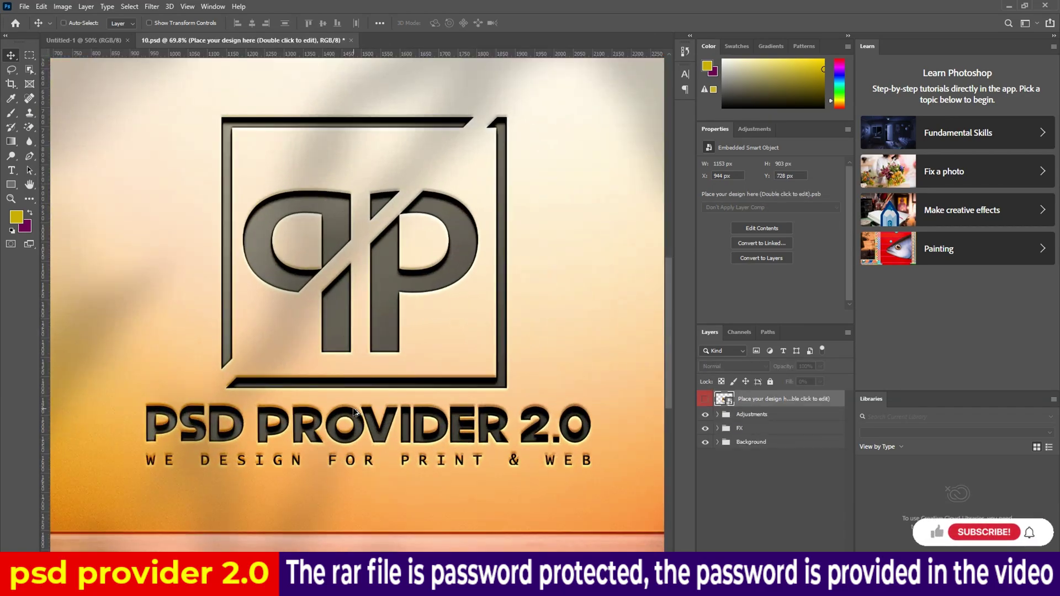
{"action": "scroll", "coordinate": [353, 412], "scroll_direction": "down", "scroll_amount": 4}
{"action": "scroll", "coordinate": [356, 409], "scroll_direction": "up", "scroll_amount": 5}
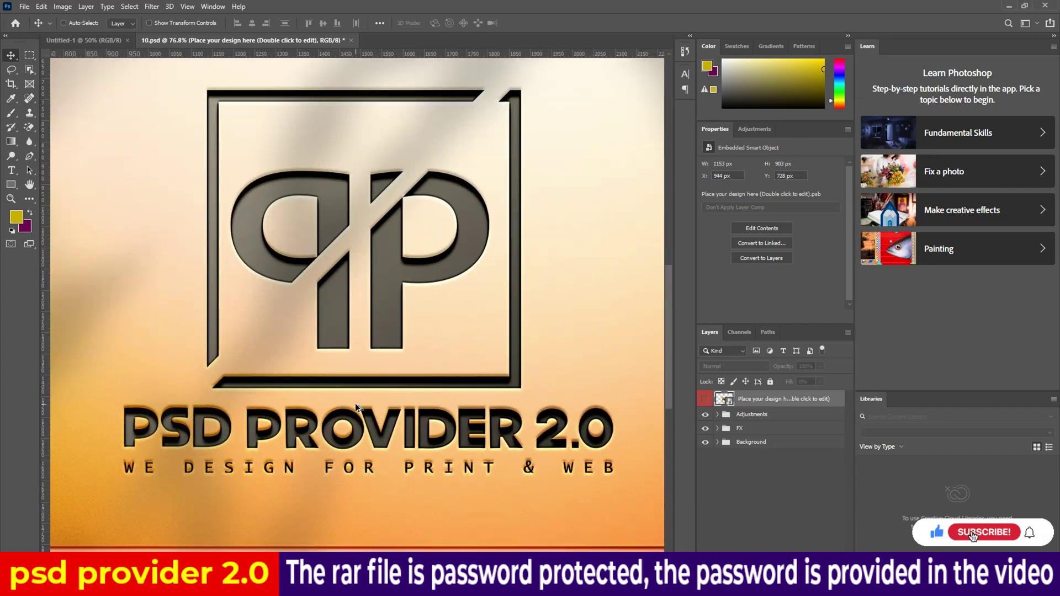
{"action": "scroll", "coordinate": [356, 408], "scroll_direction": "down", "scroll_amount": 4}
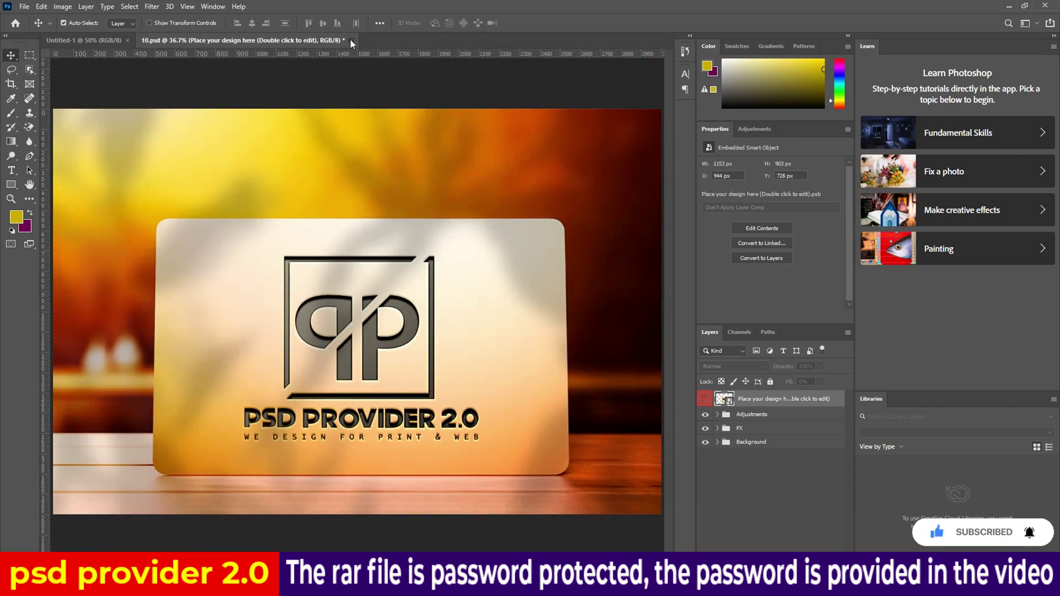
{"action": "left_click", "coordinate": [351, 39]}
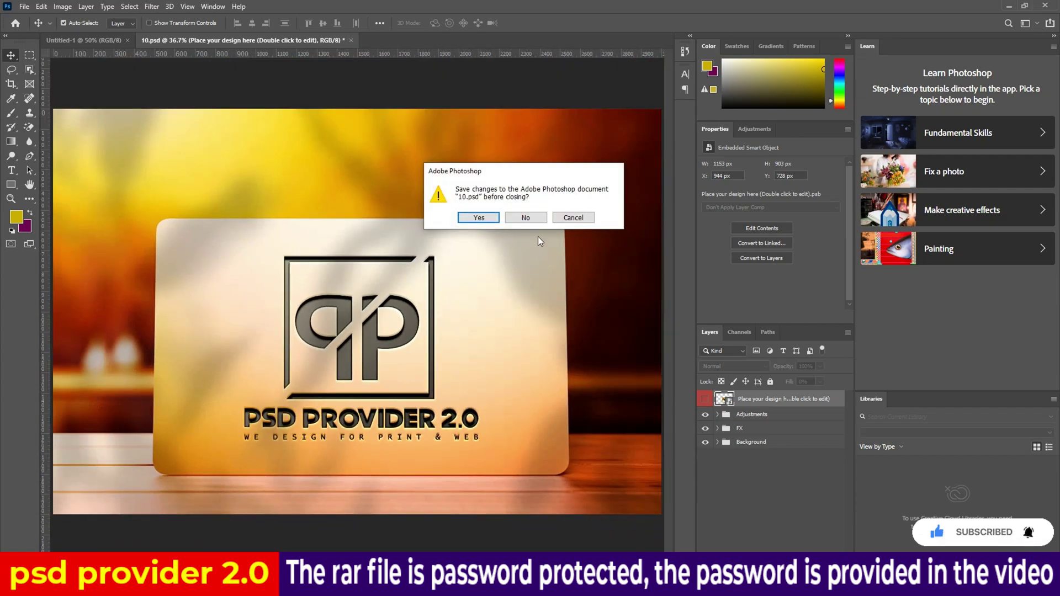
{"action": "left_click", "coordinate": [521, 219]}
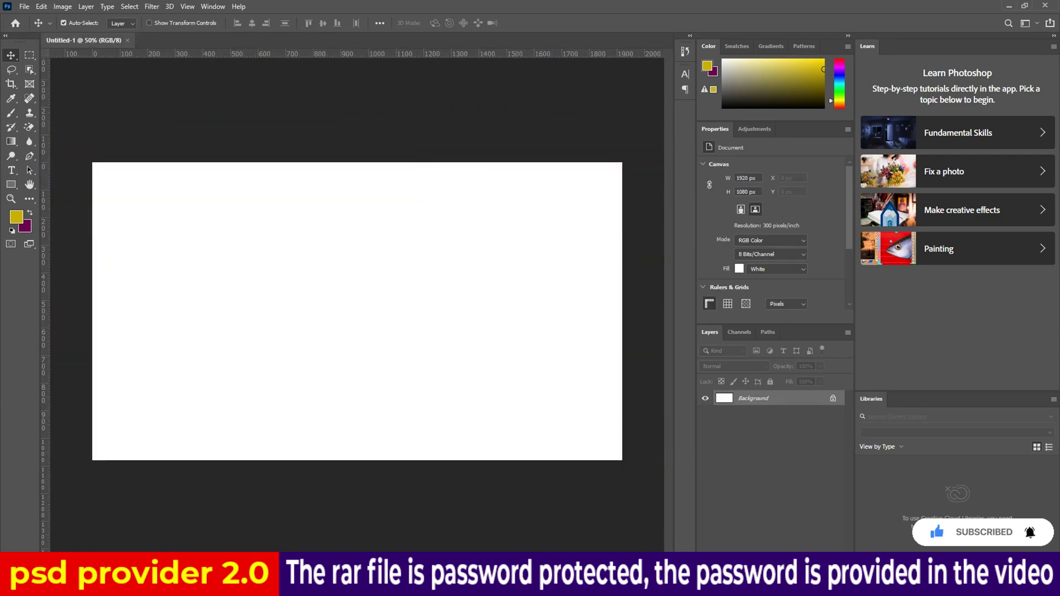
Place the PSD Provider 2.0 logo into 11.psd's PLACE YOUR LOGO smart object and save it.
{"action": "left_click", "coordinate": [426, 521]}
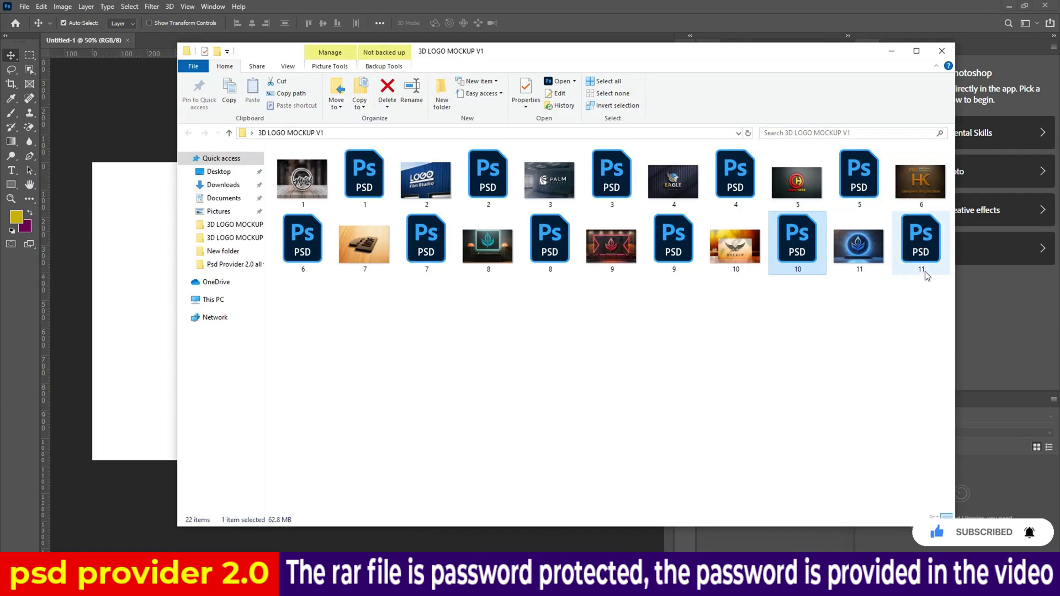
{"action": "double_click", "coordinate": [919, 246]}
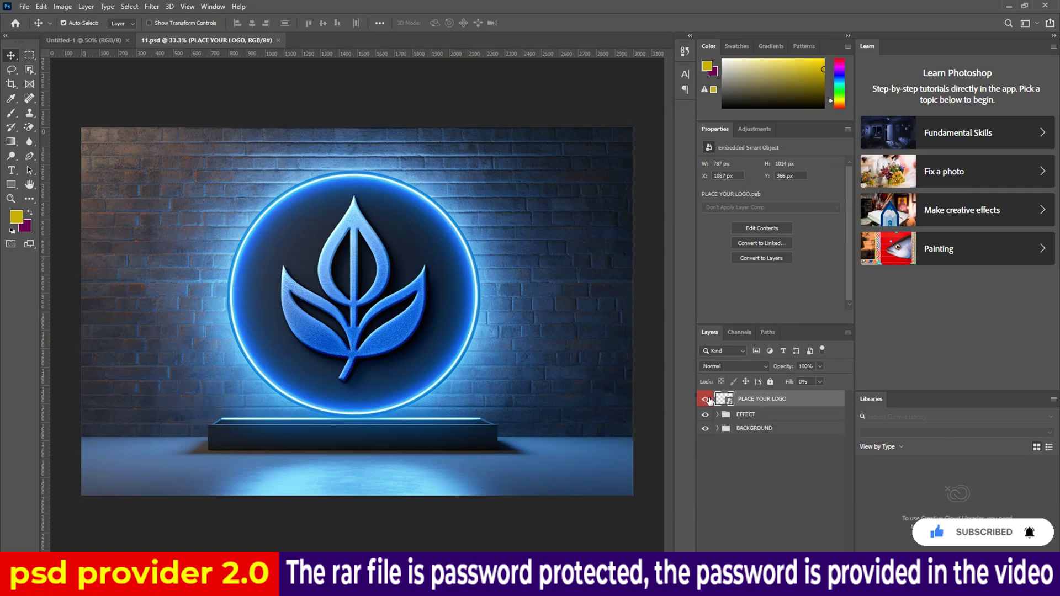
{"action": "double_click", "coordinate": [720, 398]}
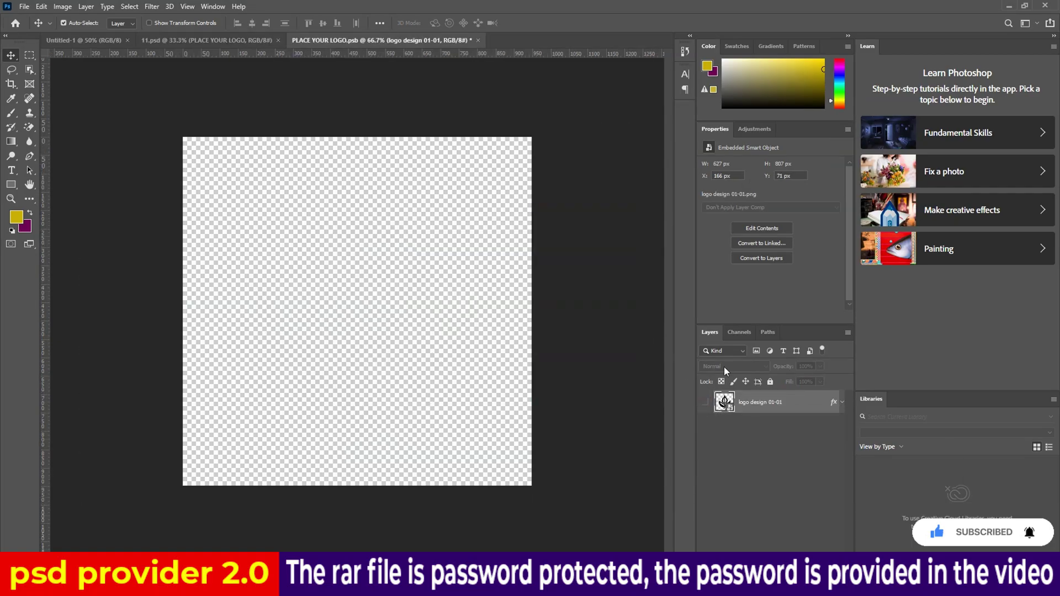
{"action": "left_click", "coordinate": [1009, 5]}
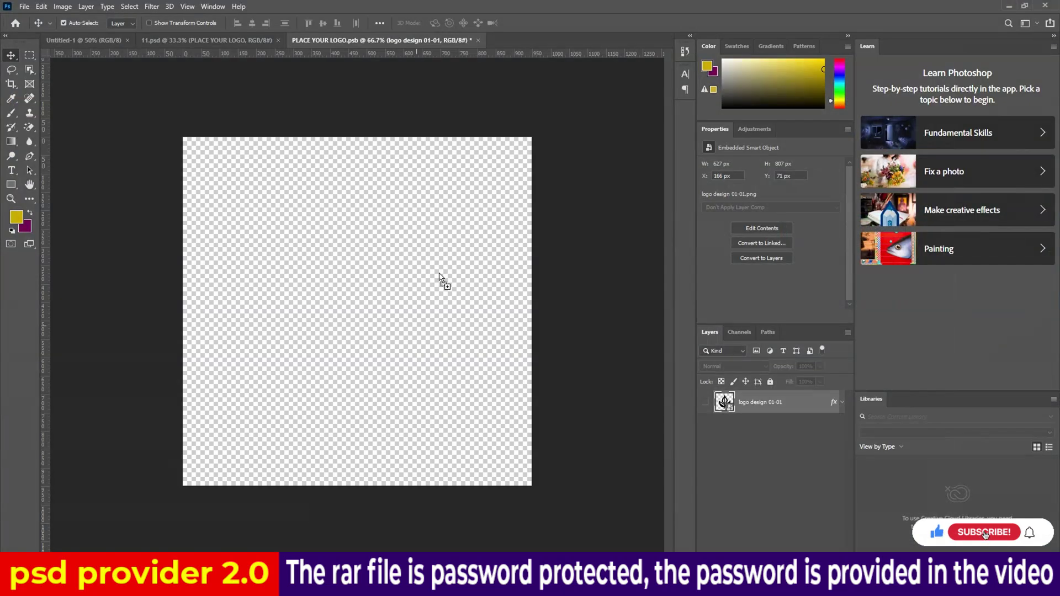
{"action": "left_click", "coordinate": [529, 22]}
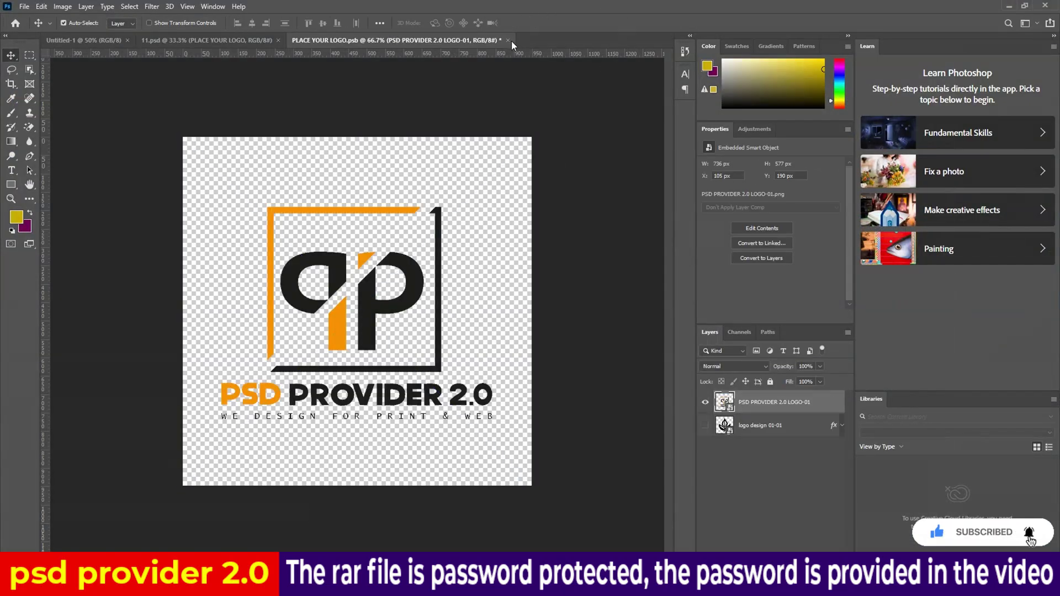
{"action": "left_click", "coordinate": [508, 40]}
{"action": "left_click", "coordinate": [478, 218]}
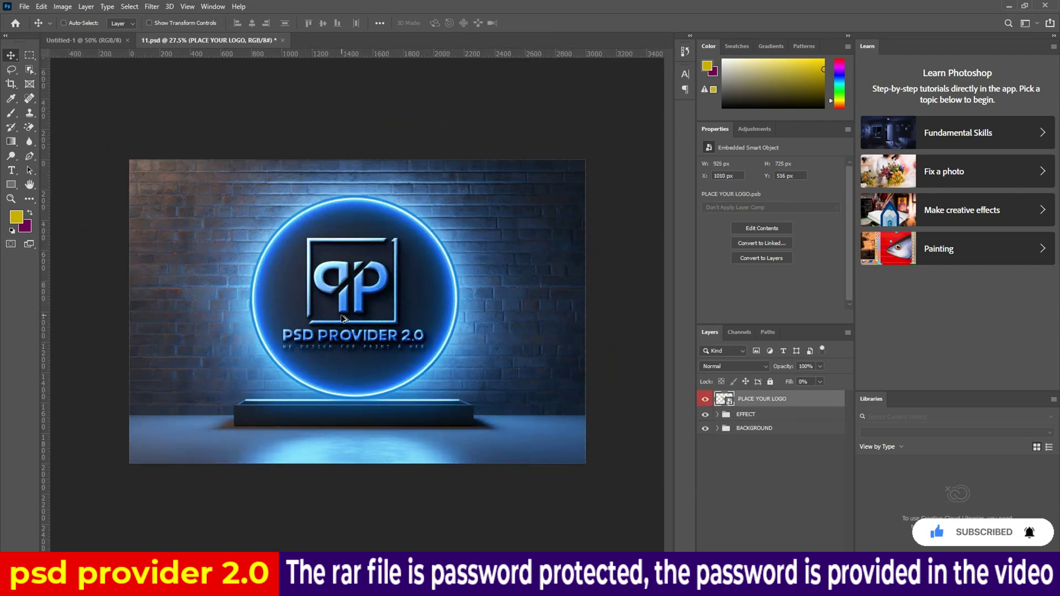
Zoom around 11.psd to inspect the glowing blue logo on the brick wall.
{"action": "scroll", "coordinate": [341, 300], "scroll_direction": "up", "scroll_amount": 2}
{"action": "scroll", "coordinate": [342, 298], "scroll_direction": "up", "scroll_amount": 2}
{"action": "scroll", "coordinate": [343, 297], "scroll_direction": "up", "scroll_amount": 1}
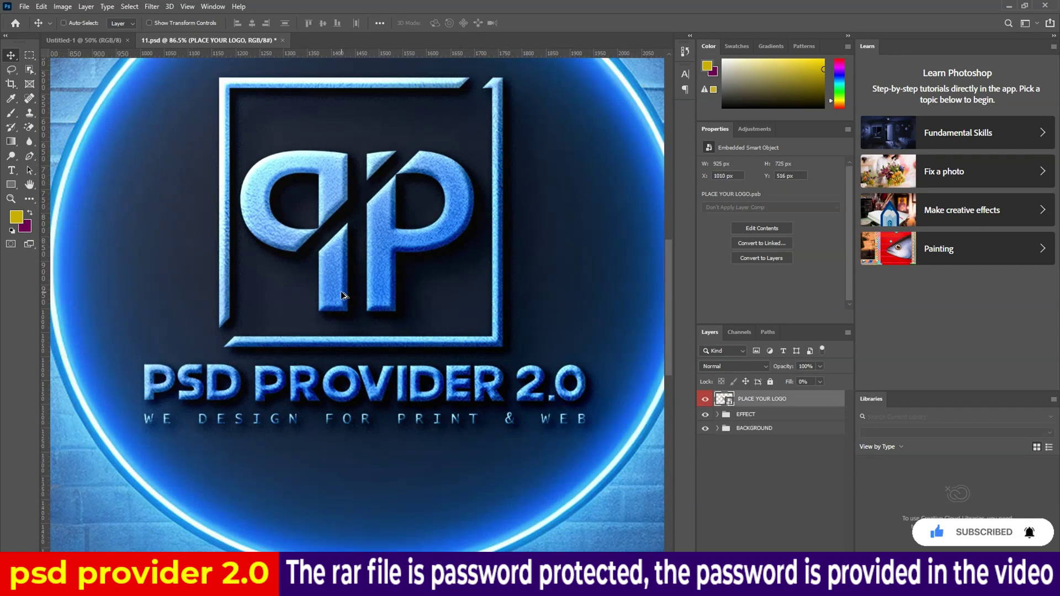
{"action": "scroll", "coordinate": [342, 296], "scroll_direction": "down", "scroll_amount": 2}
{"action": "scroll", "coordinate": [342, 295], "scroll_direction": "down", "scroll_amount": 1}
{"action": "scroll", "coordinate": [333, 236], "scroll_direction": "up", "scroll_amount": 1}
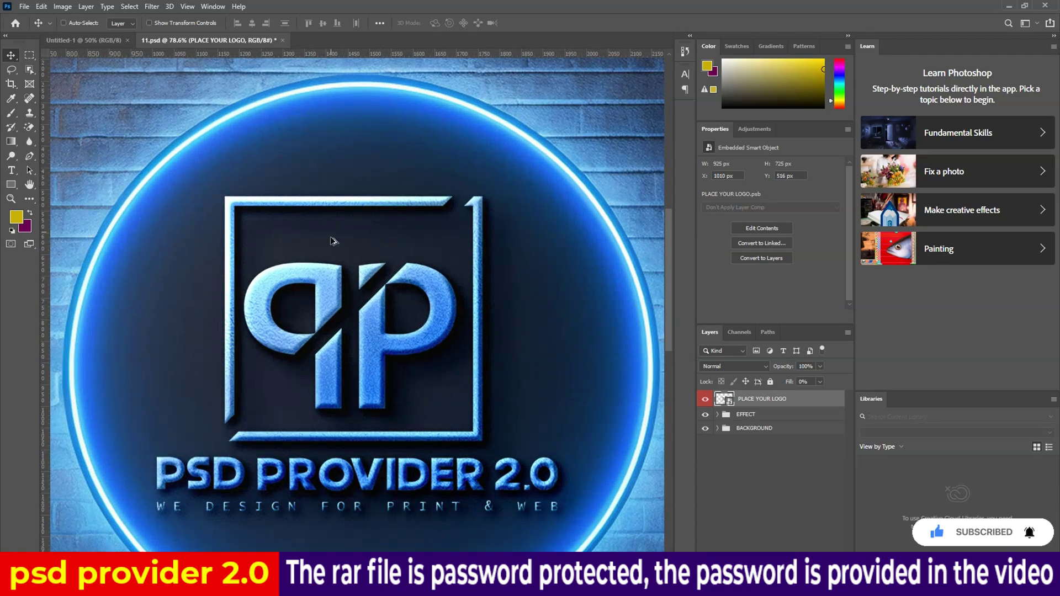
{"action": "scroll", "coordinate": [362, 229], "scroll_direction": "up", "scroll_amount": 2}
{"action": "scroll", "coordinate": [362, 229], "scroll_direction": "down", "scroll_amount": 3}
{"action": "scroll", "coordinate": [362, 228], "scroll_direction": "down", "scroll_amount": 1}
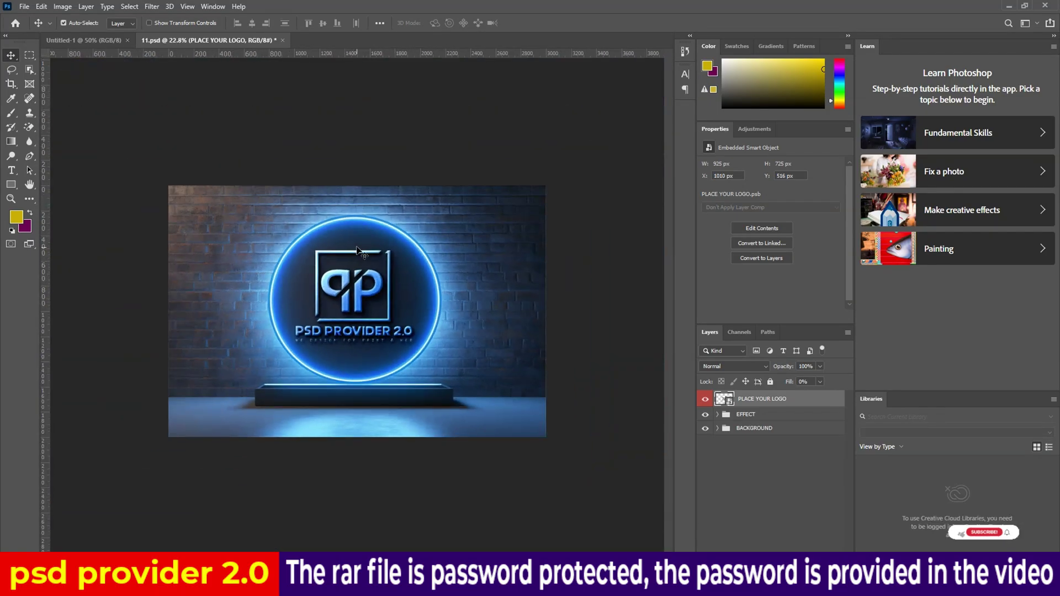
{"action": "scroll", "coordinate": [355, 236], "scroll_direction": "up", "scroll_amount": 1}
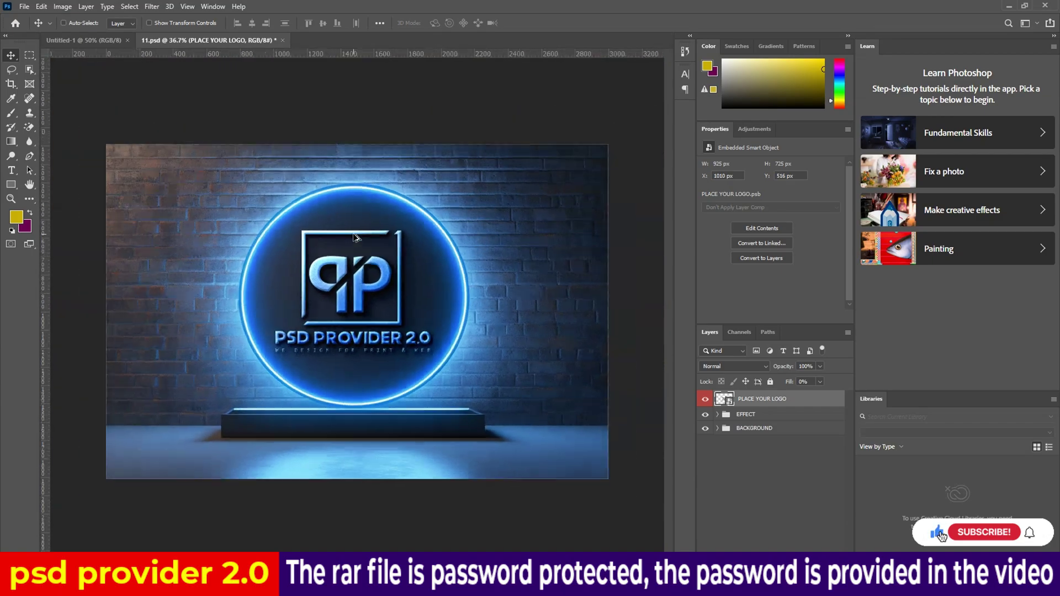
{"action": "key", "text": "ctrl+plus"}
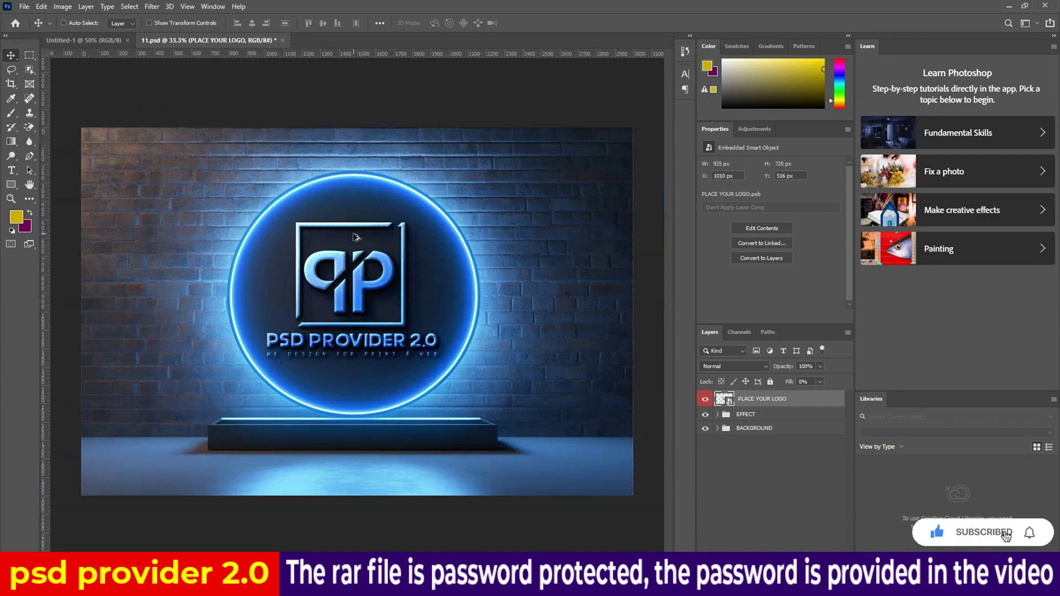